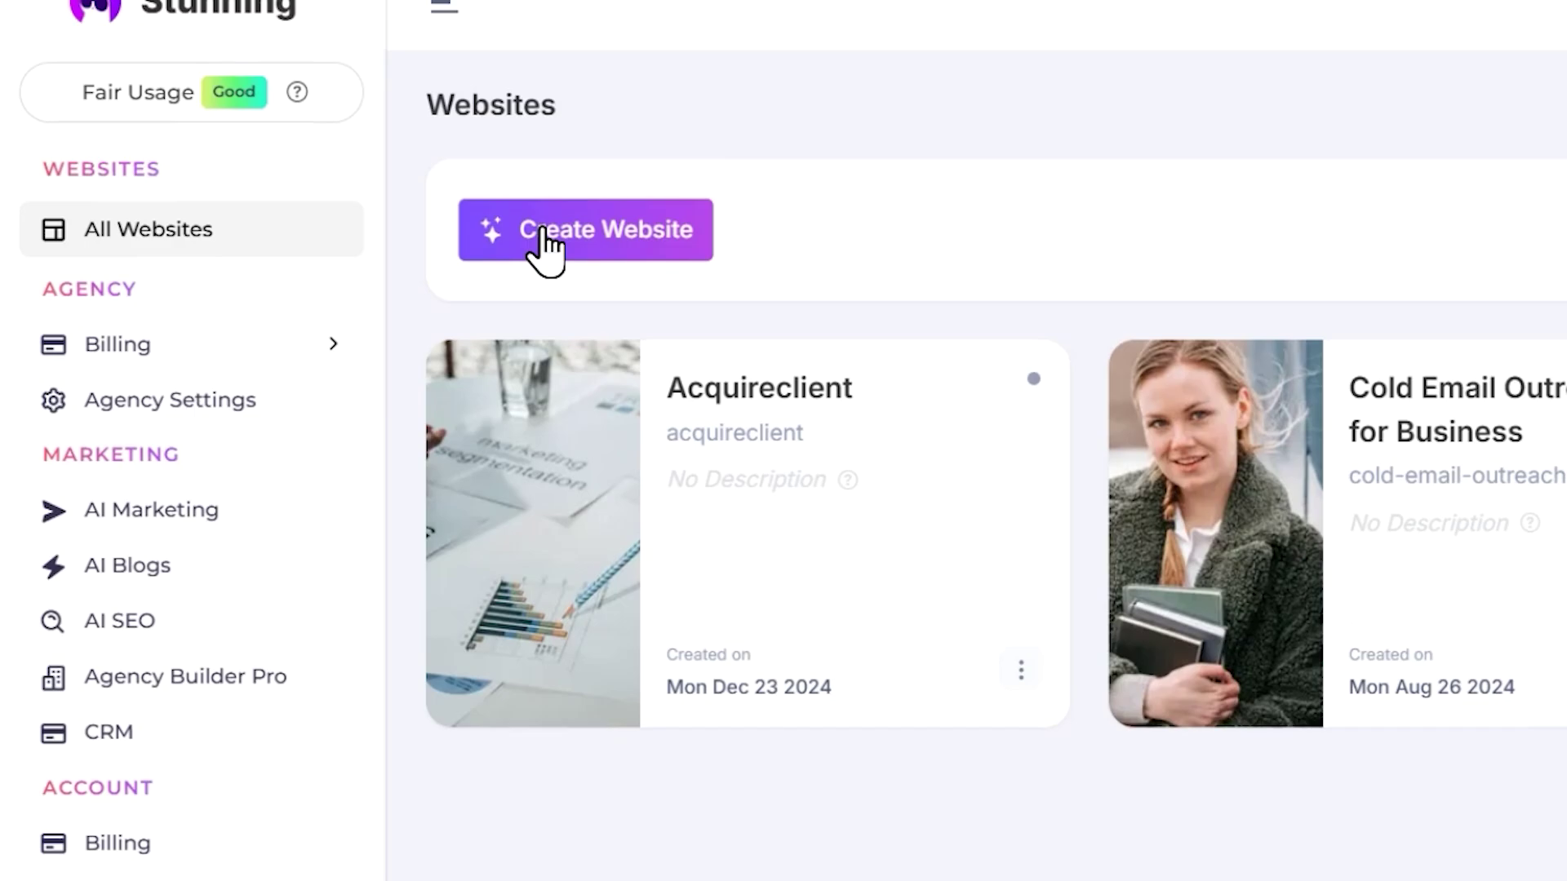
Start creating a new website and enter AtoZ Saloon as the business name
{"action": "left_click", "coordinate": [360, 303]}
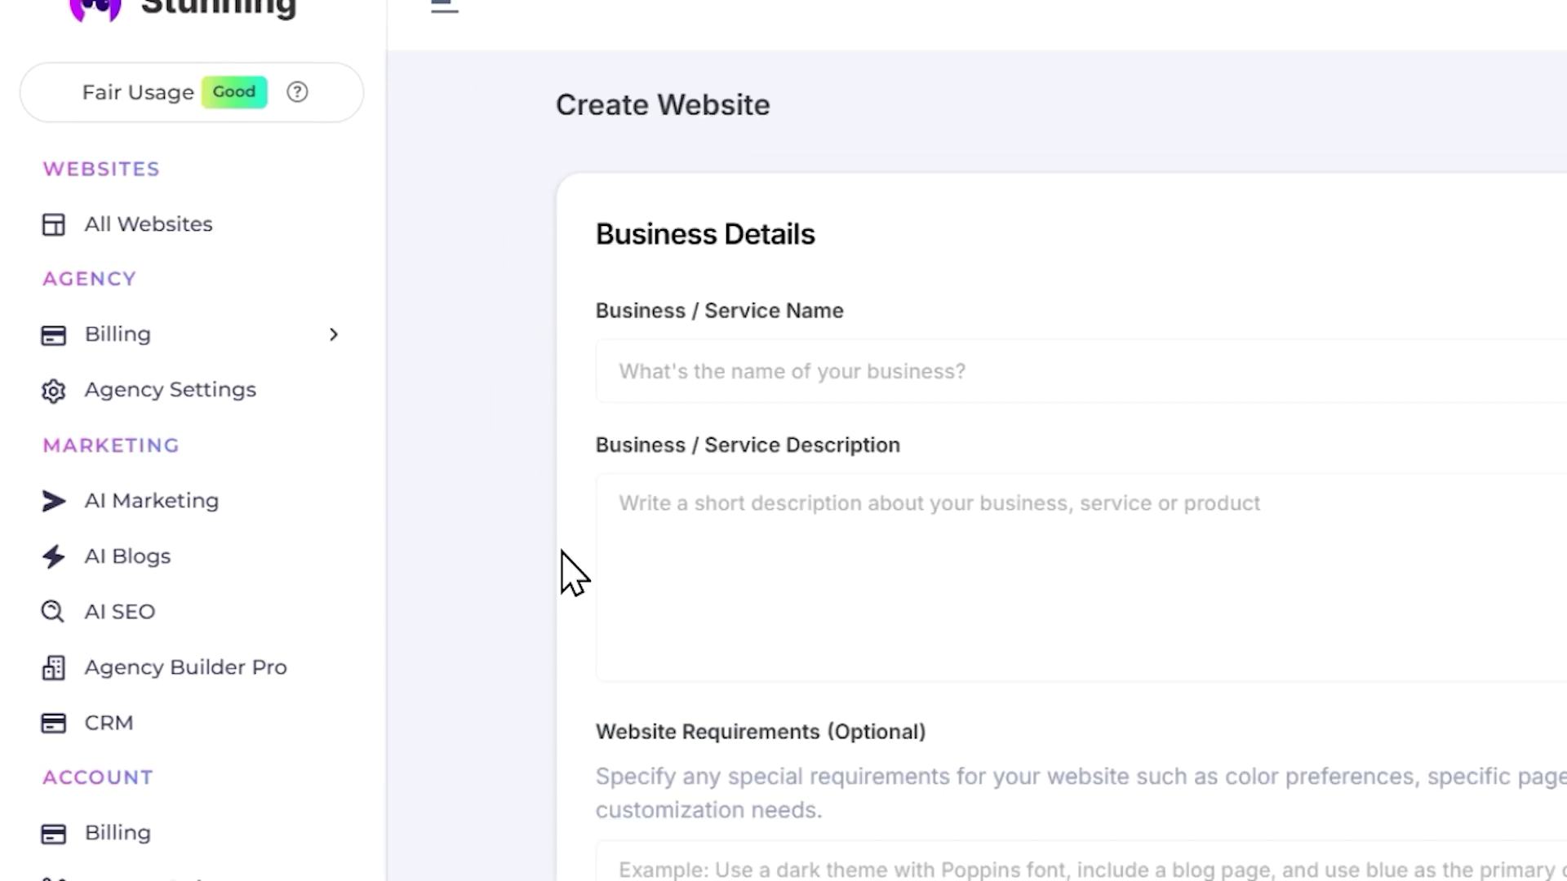
{"action": "left_click", "coordinate": [825, 356]}
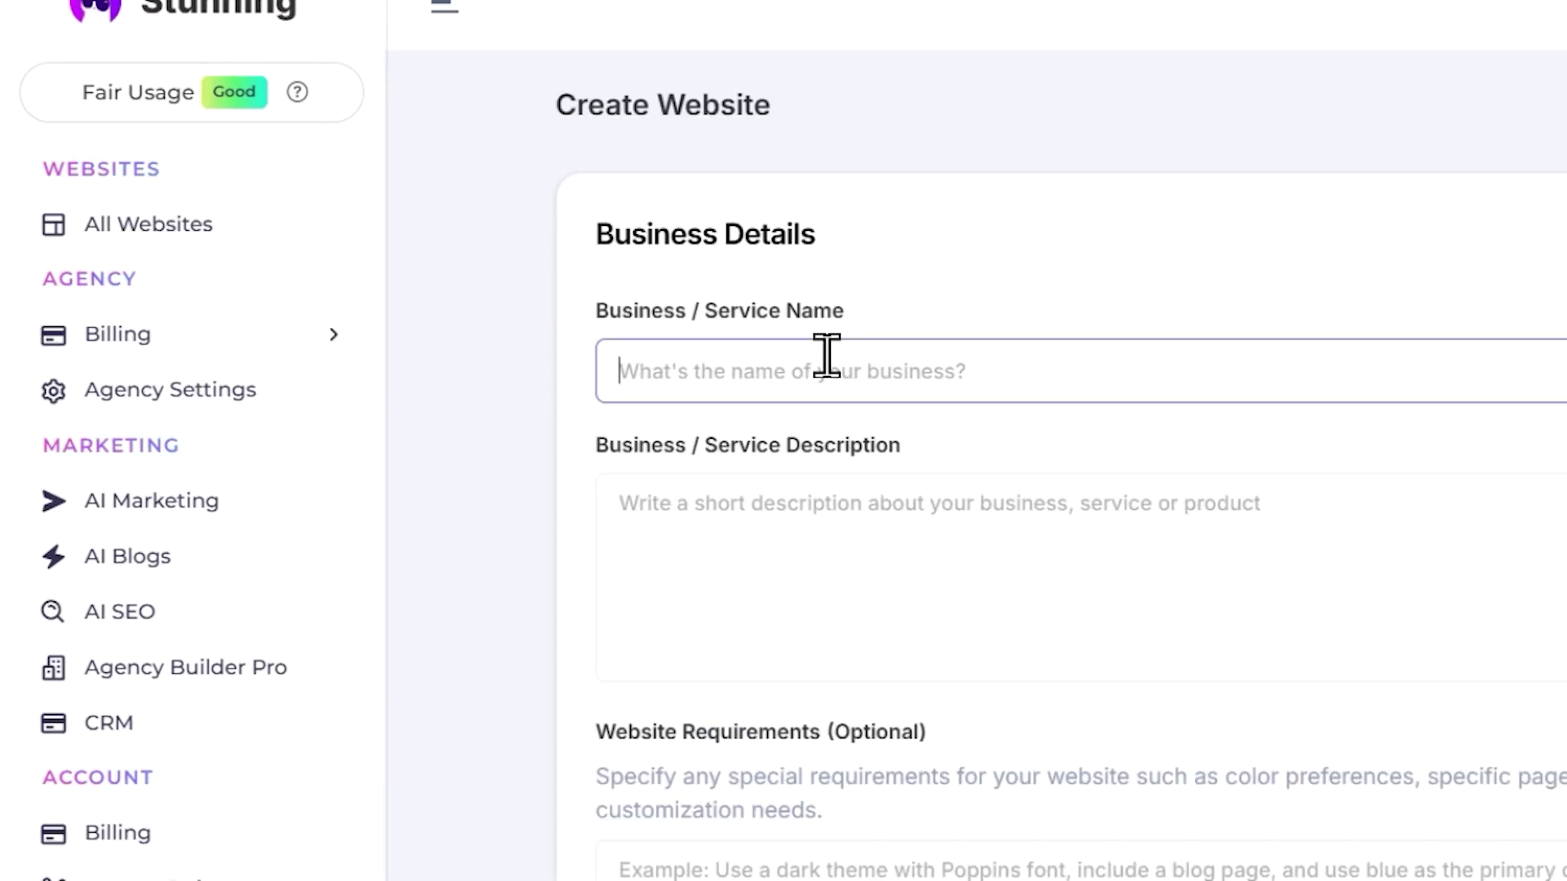
{"action": "type", "text": "AtoZ Saloon"}
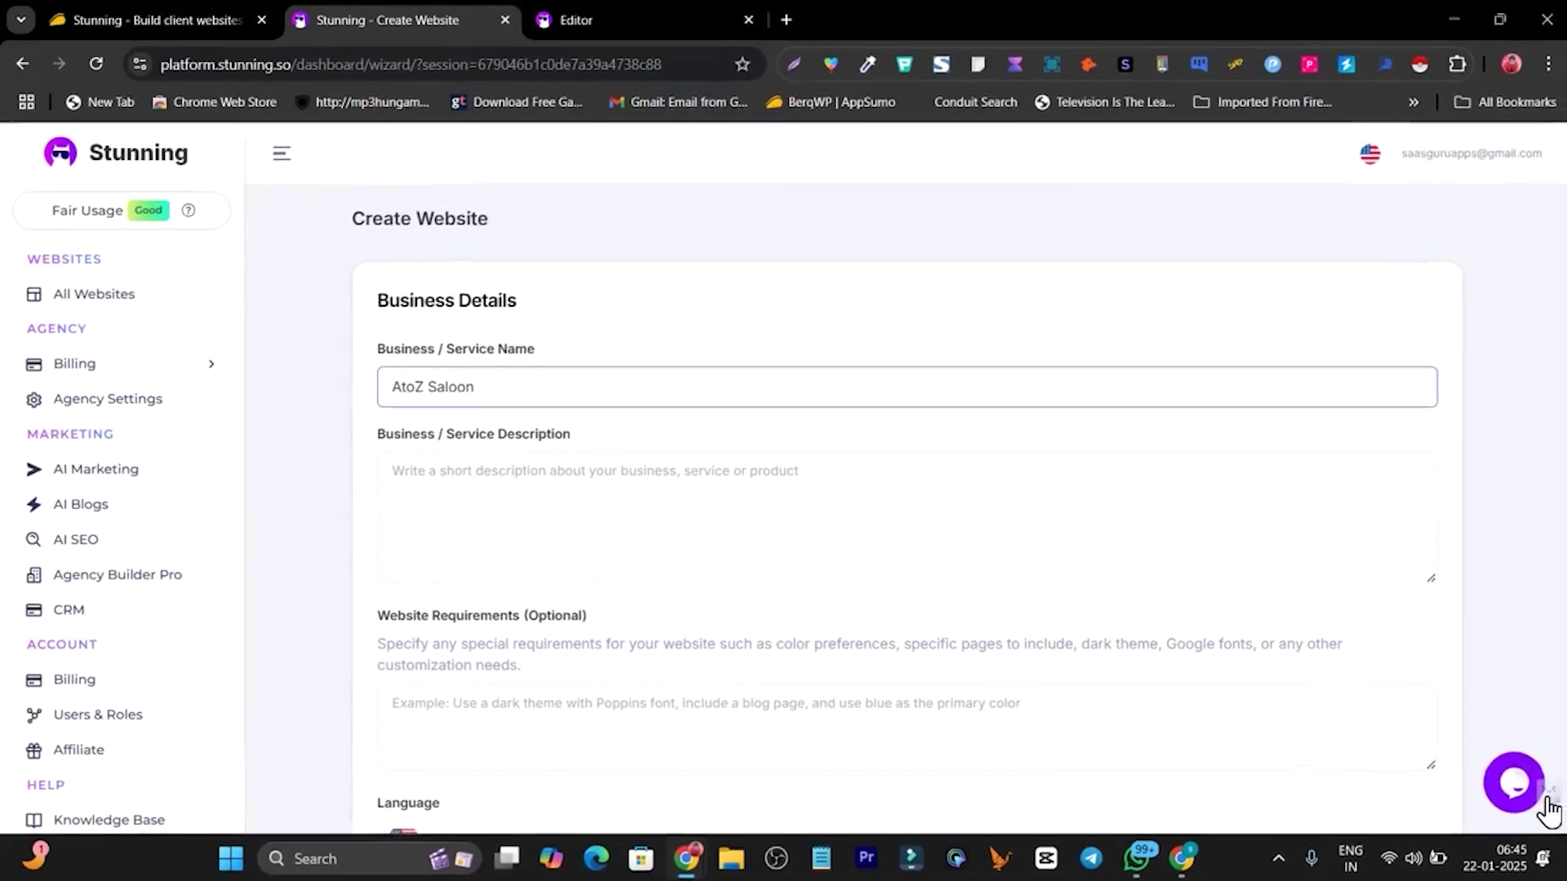
Ask the AI chat assistant to act as a website designer and write a detailed AI website builder prompt for the AtoZ saloon
{"action": "left_click", "coordinate": [1550, 740]}
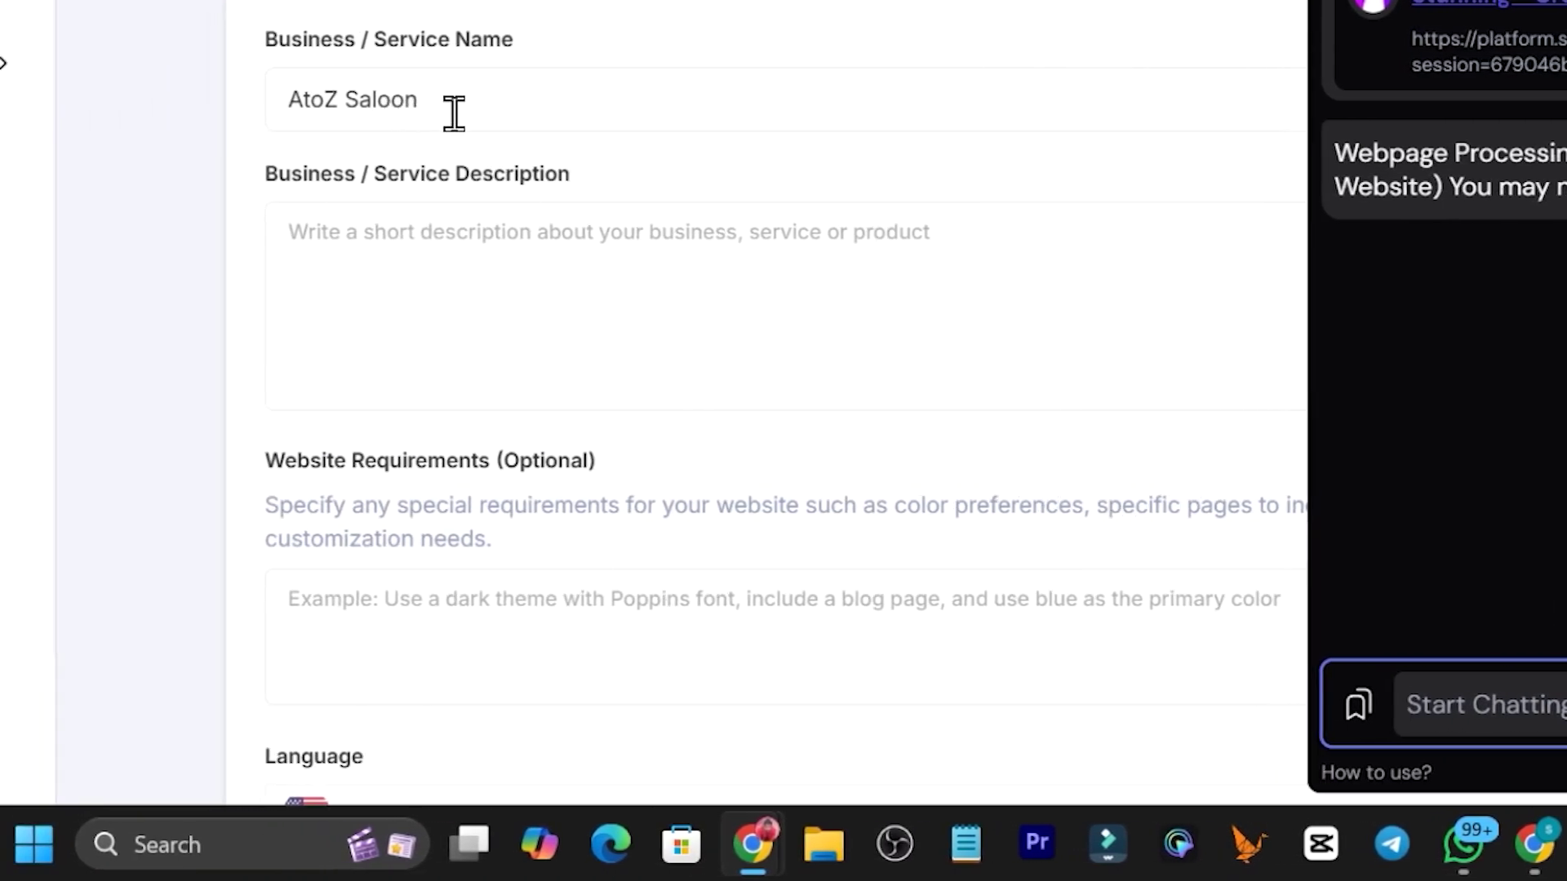
{"action": "left_click_drag", "start_coordinate": [451, 111], "coordinate": [472, 147]}
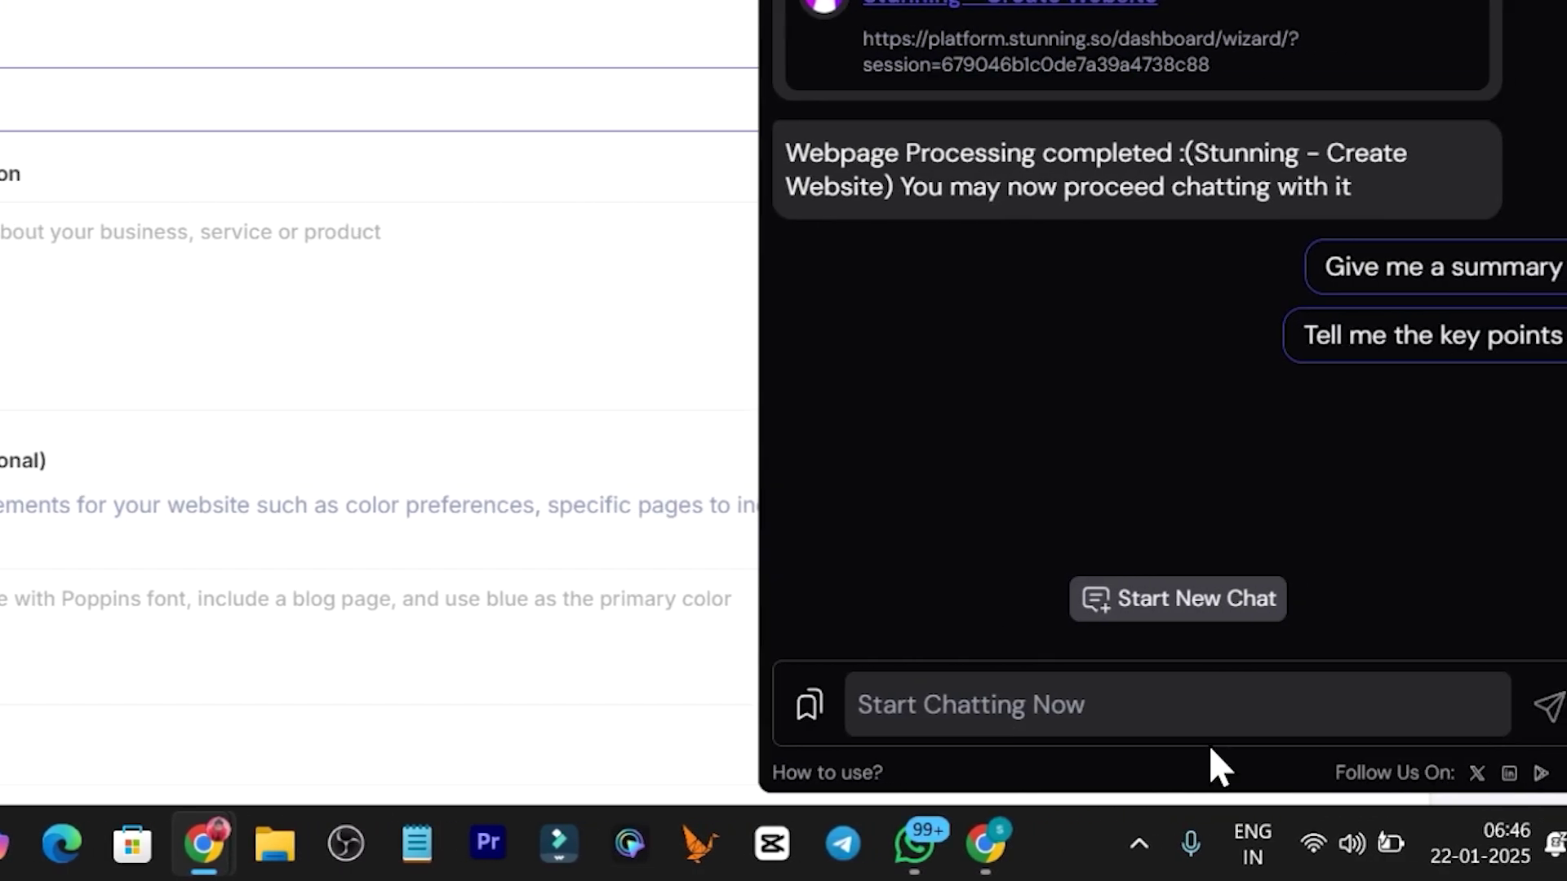
{"action": "left_click", "coordinate": [1018, 704]}
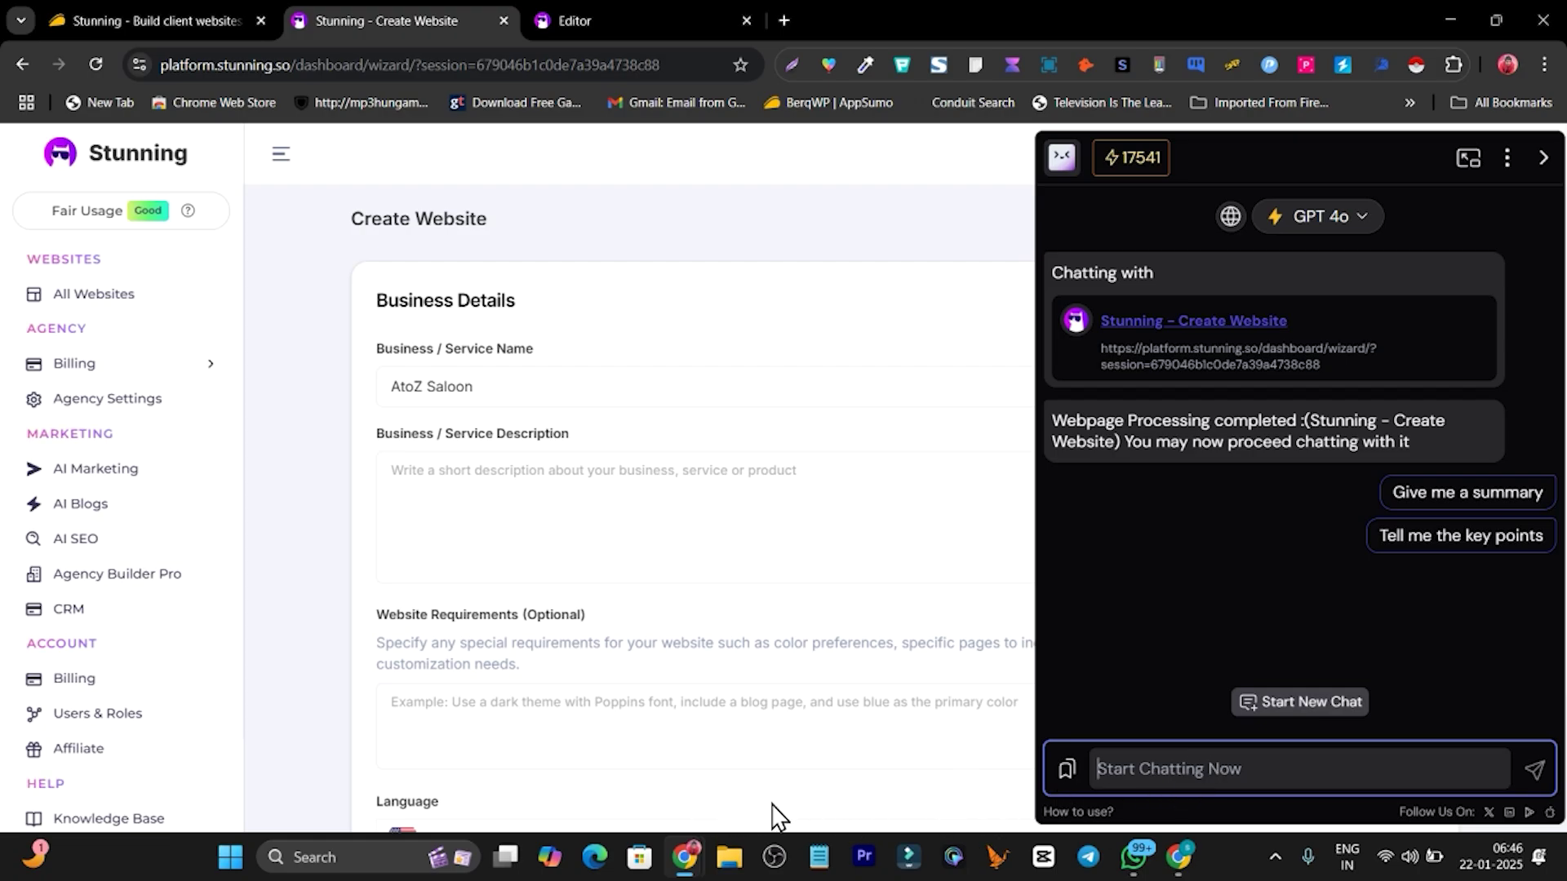
{"action": "type", "text": "I have a saloon AtoZ and i want to create a website for it with Ai website builder, so act as a website designer and give a detailed prompt so i can use for ai website builder to generate my desired website"}
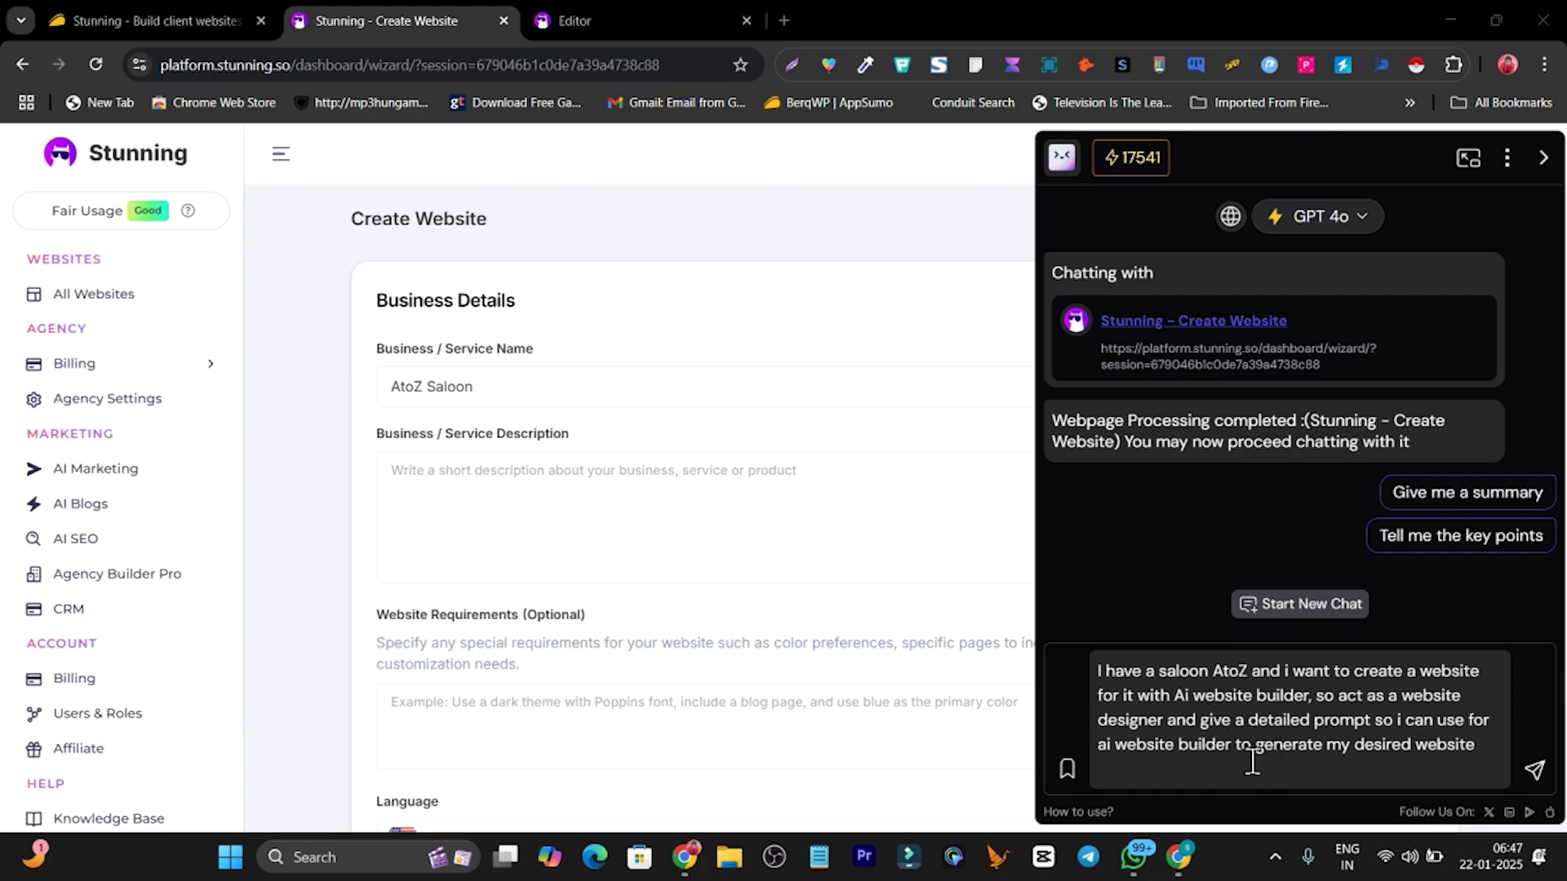
{"action": "left_click", "coordinate": [1533, 772]}
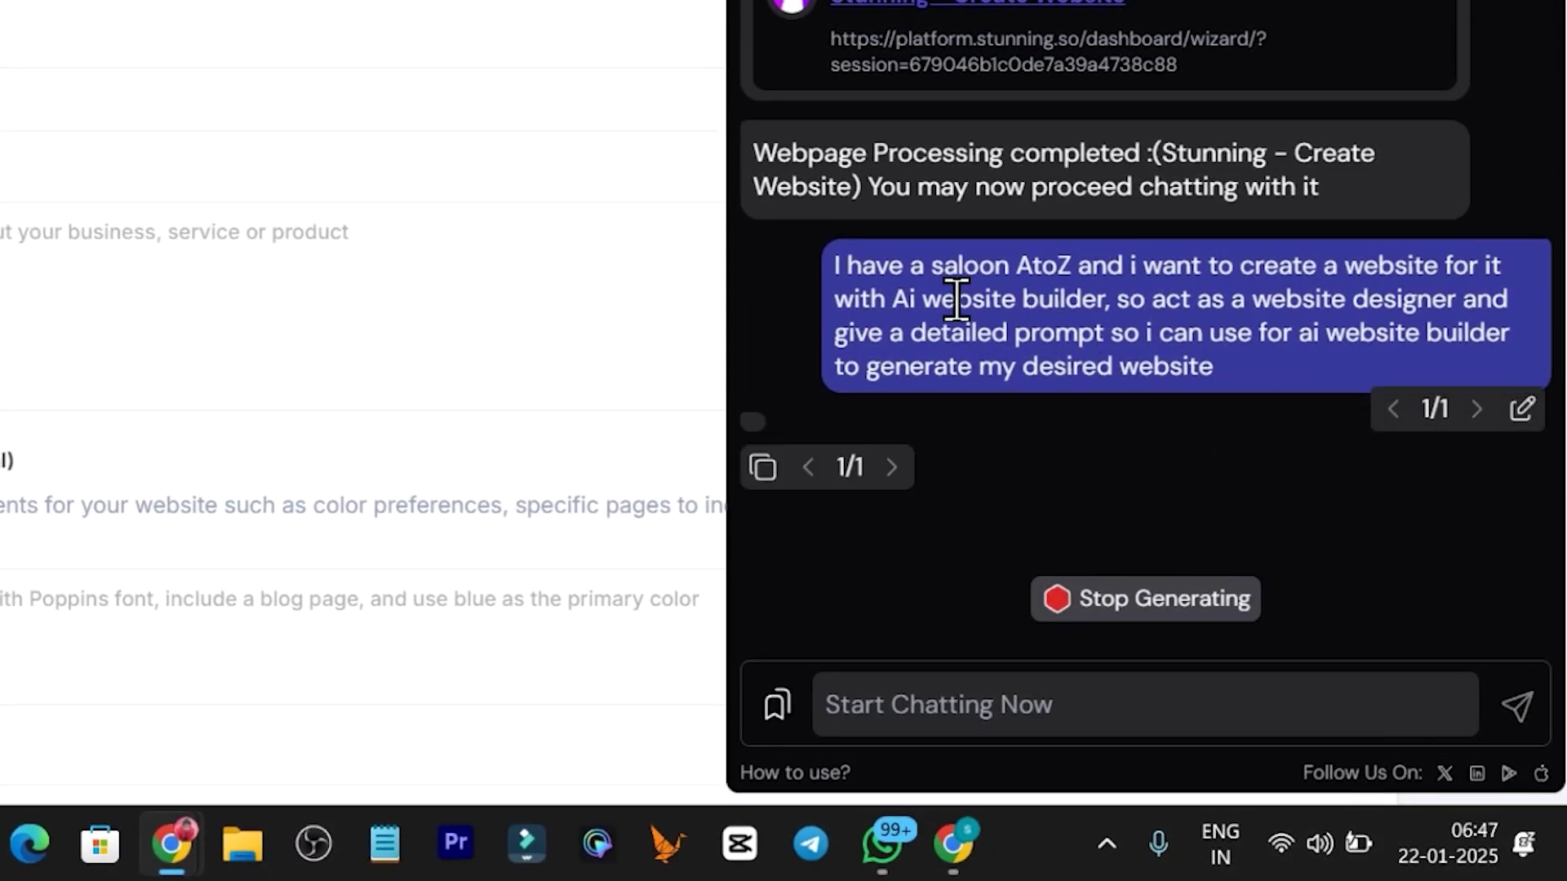
Copy the chat response from the business description text through the end of the Theme Preferences requirements
{"action": "scroll", "coordinate": [1079, 327], "scroll_direction": "down", "scroll_amount": 2}
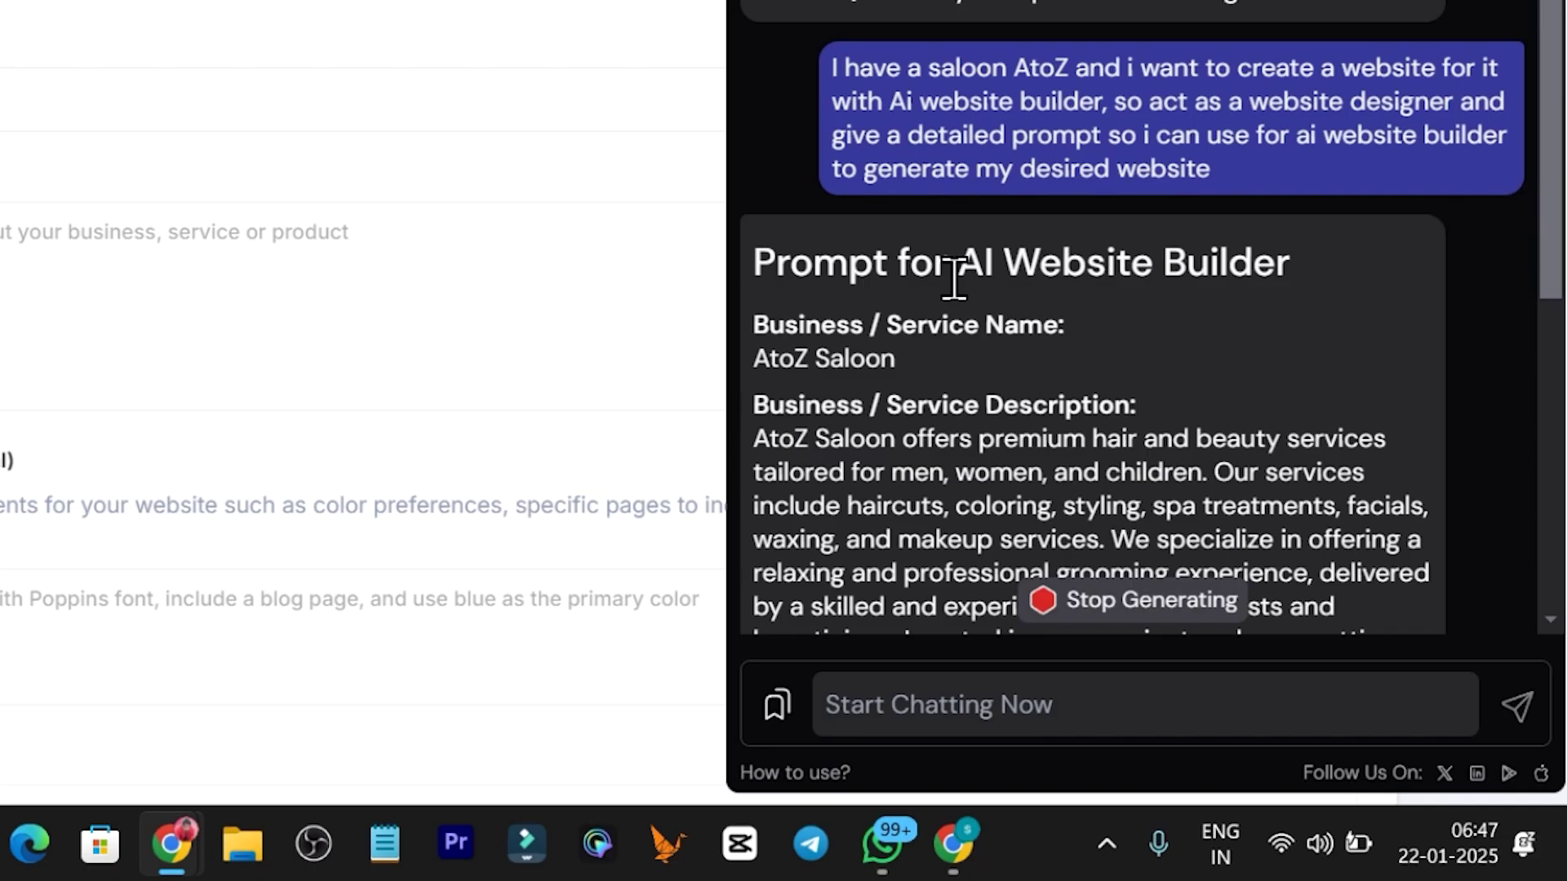
{"action": "scroll", "coordinate": [955, 280], "scroll_direction": "down", "scroll_amount": 4}
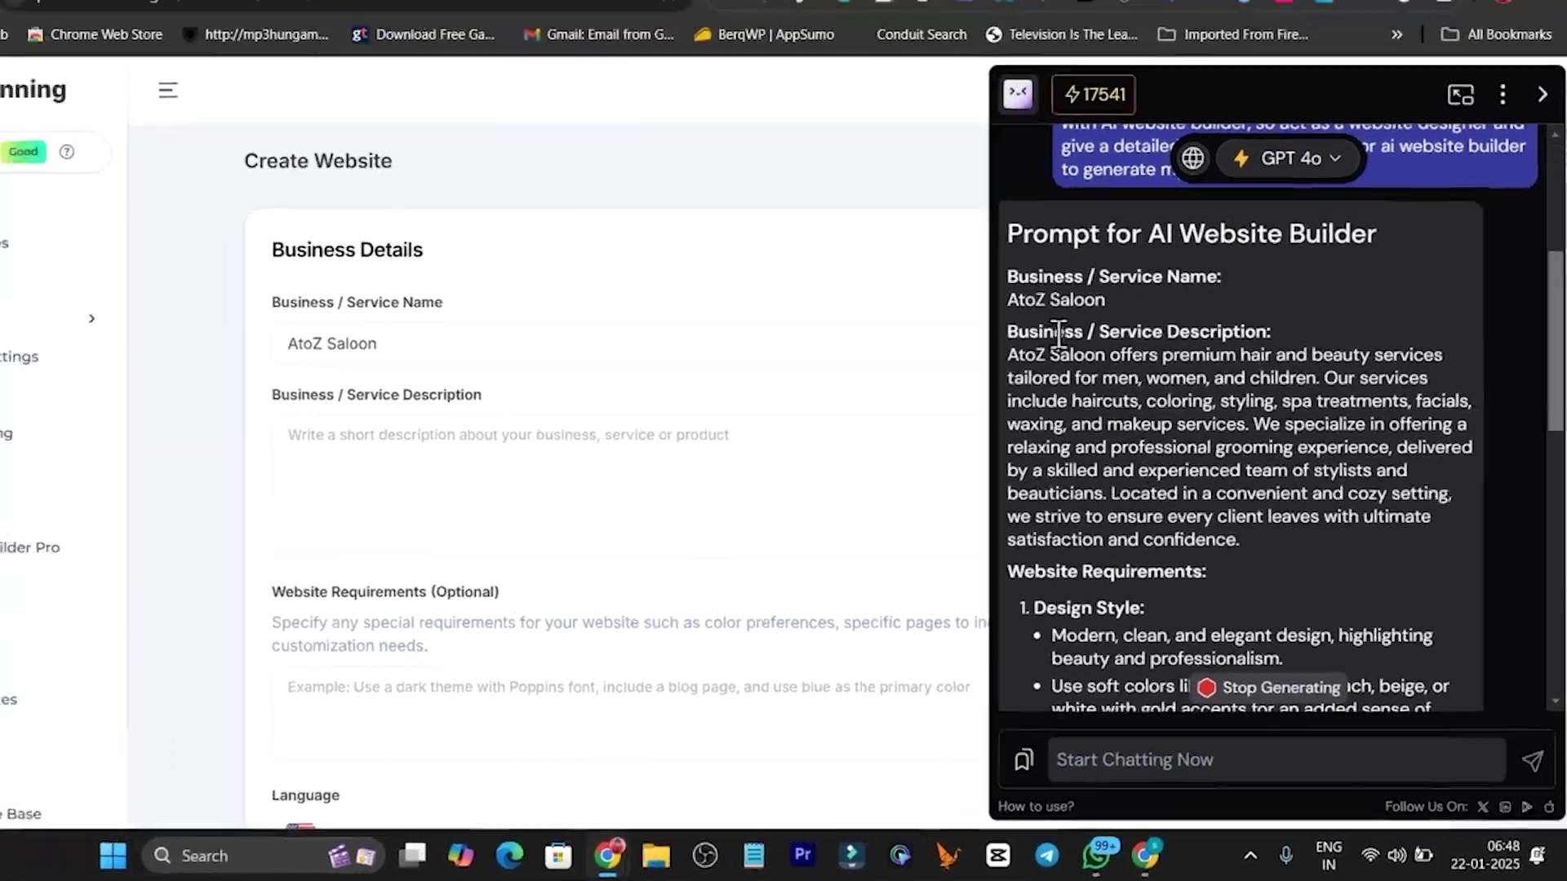
{"action": "scroll", "coordinate": [1142, 351], "scroll_direction": "down", "scroll_amount": 1}
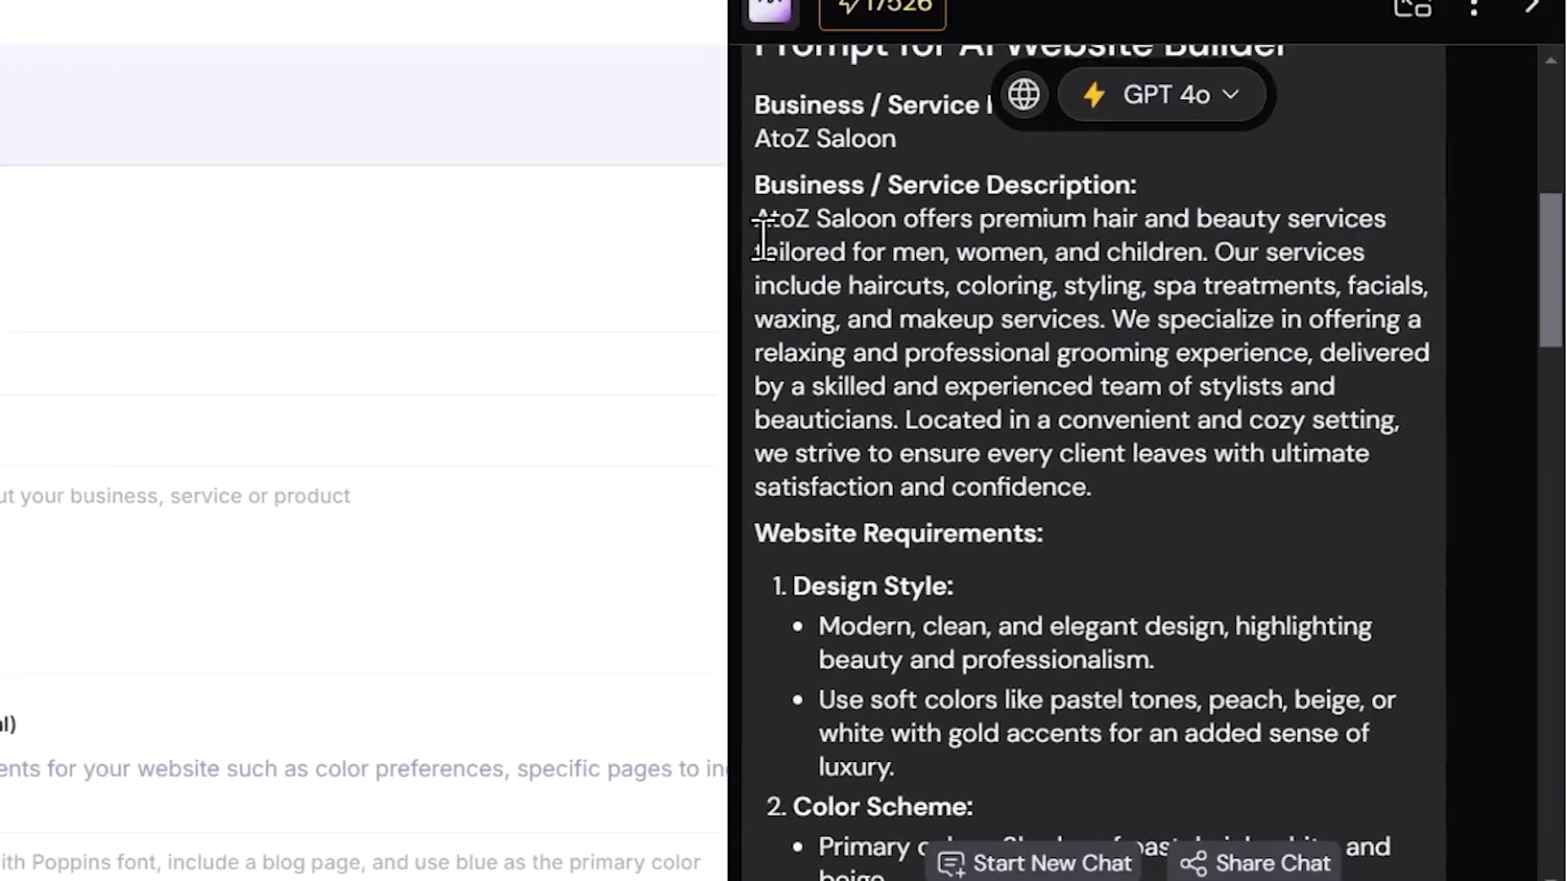
{"action": "left_click_drag", "start_coordinate": [761, 219], "coordinate": [878, 880]}
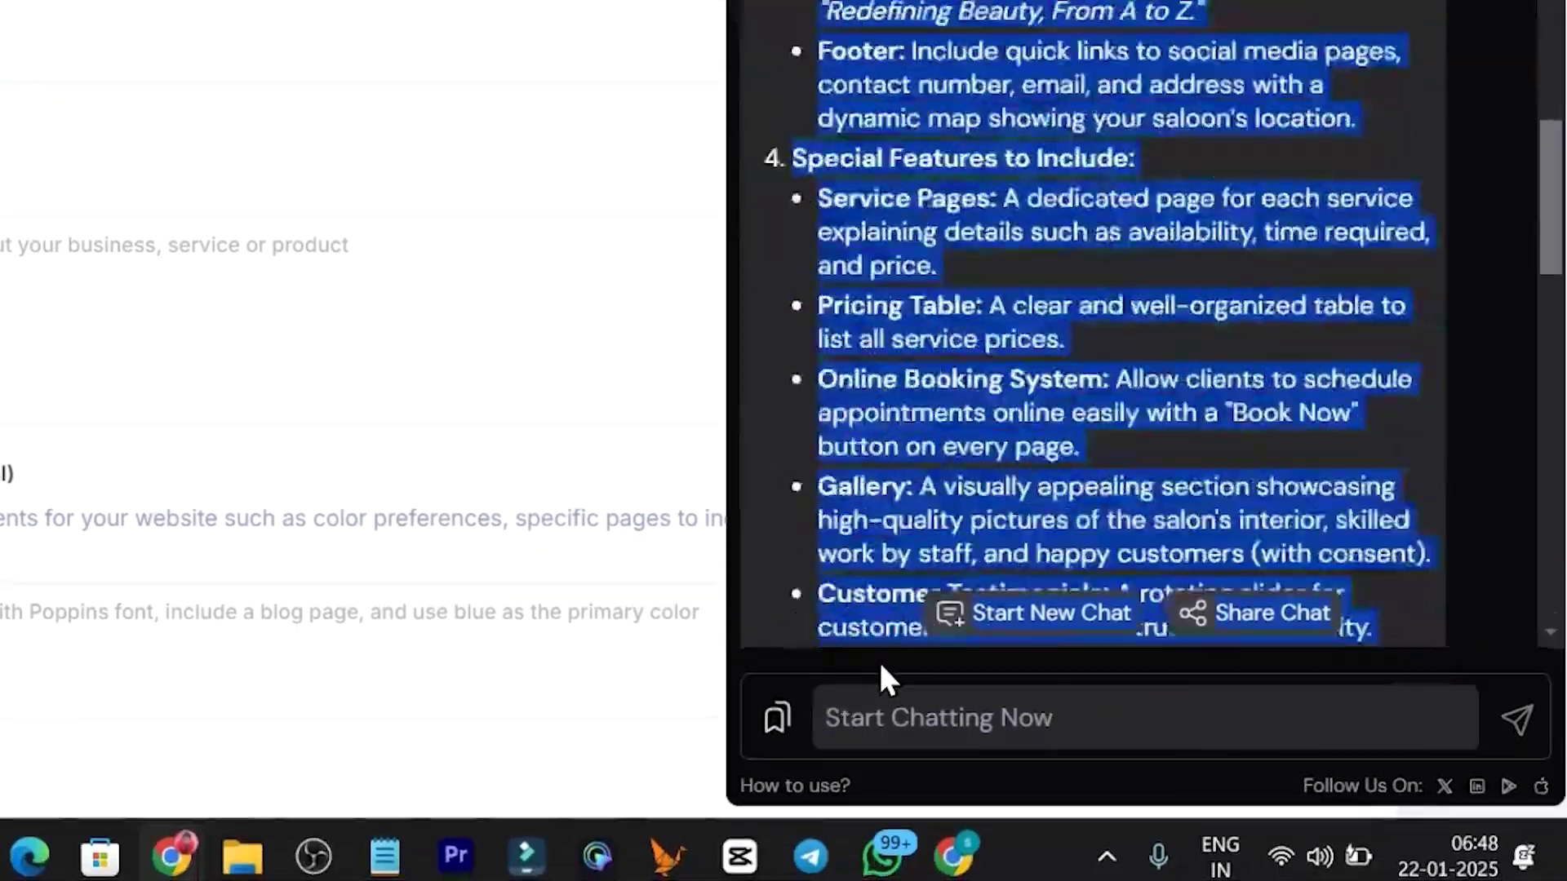
{"action": "left_click_drag", "start_coordinate": [878, 659], "coordinate": [1245, 317]}
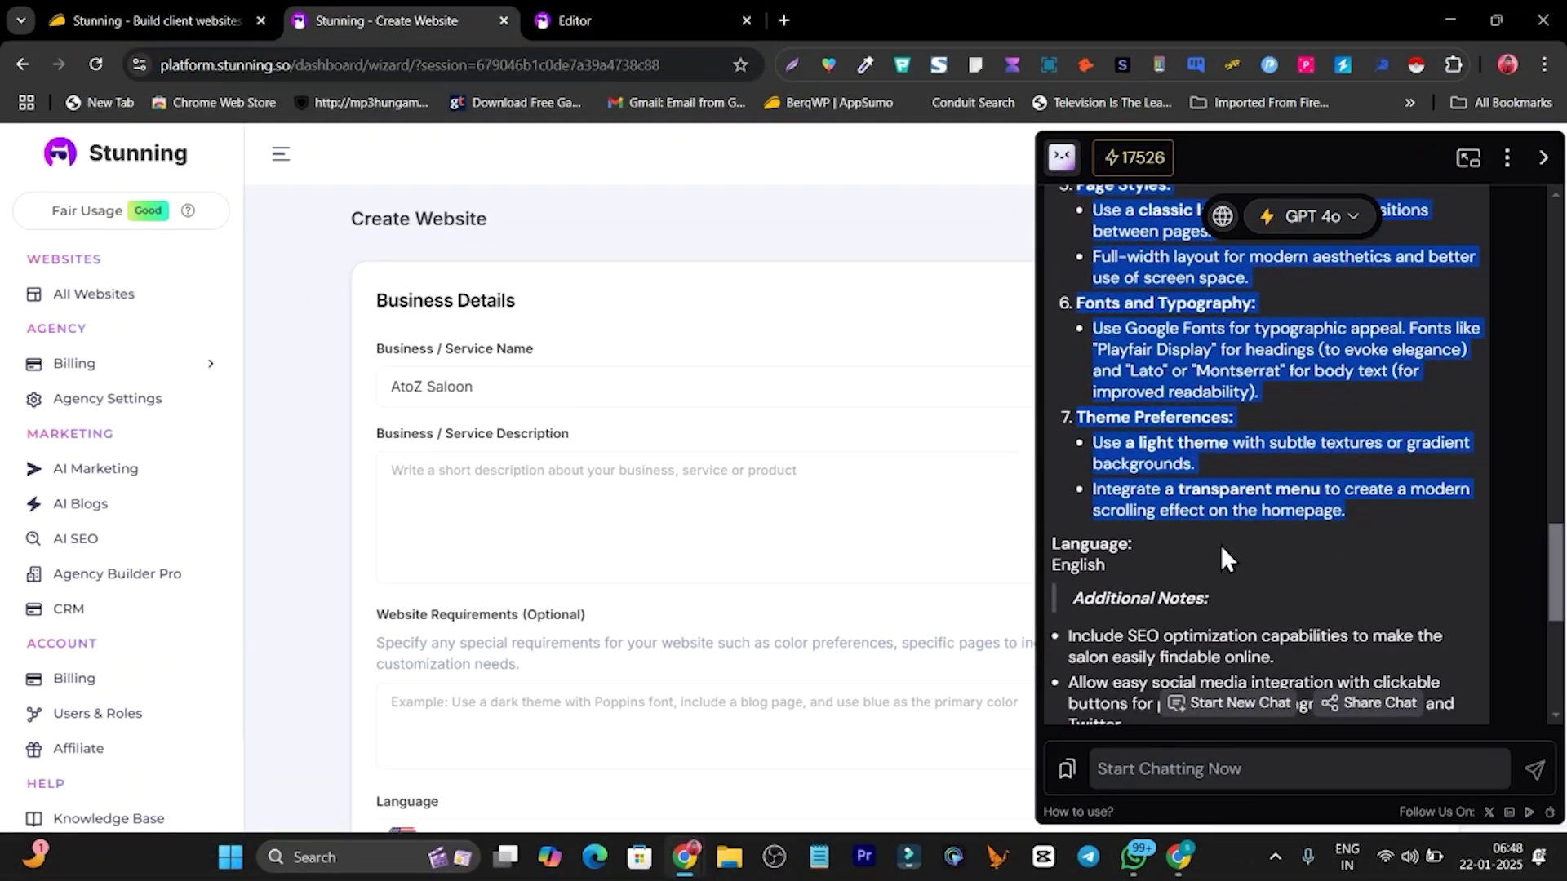
Close the chat assistant and paste the copied prompt into the Business / Service Description
{"action": "left_click", "coordinate": [543, 543]}
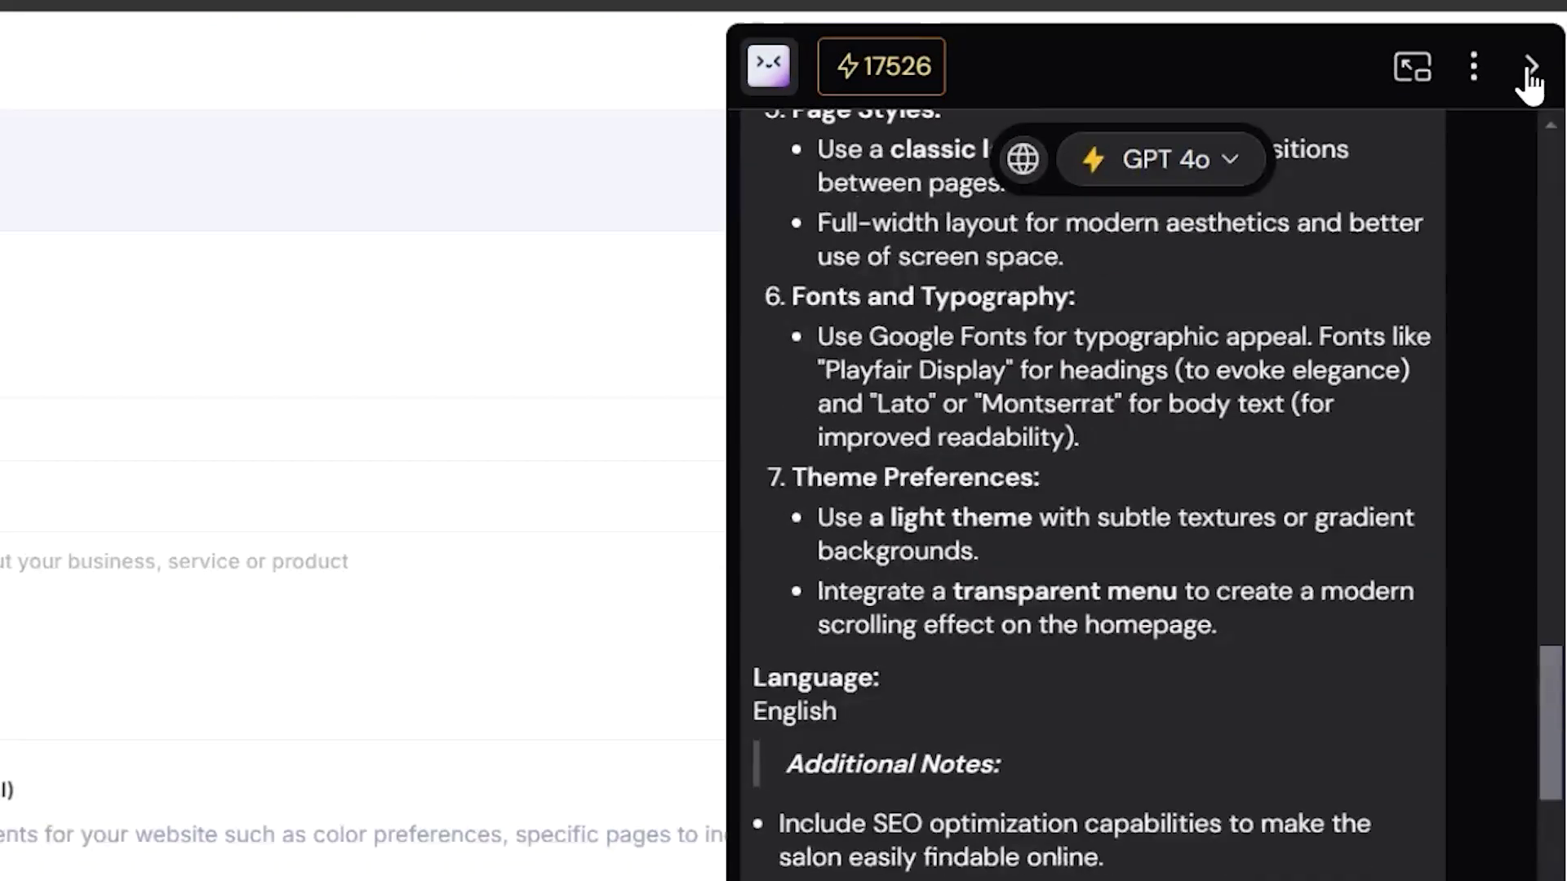
{"action": "left_click", "coordinate": [1530, 249]}
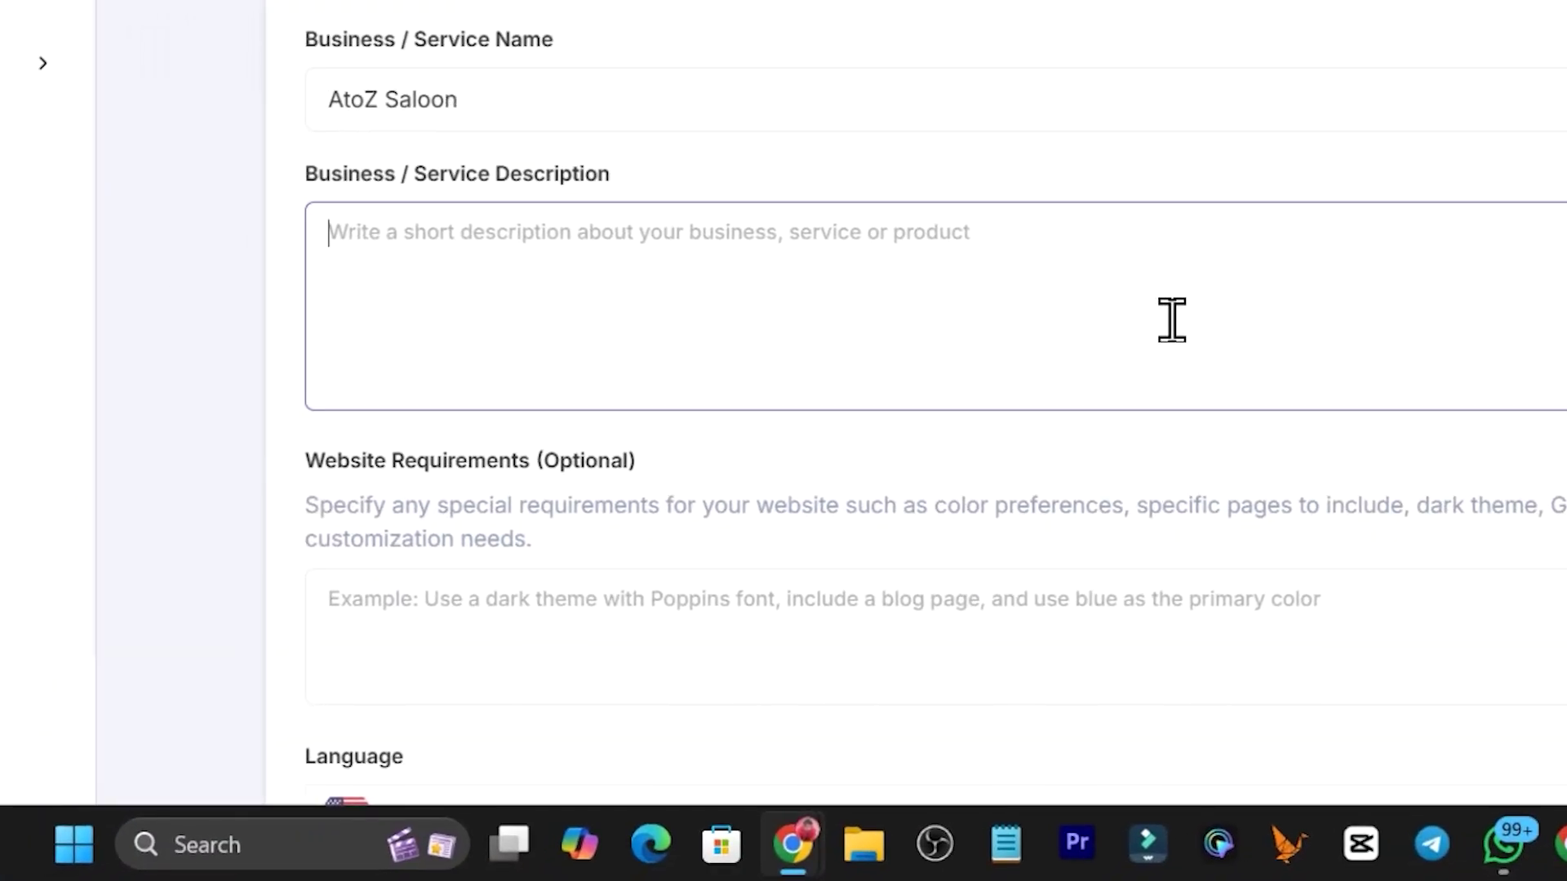
{"action": "key", "text": "ctrl+v"}
{"action": "scroll", "coordinate": [1346, 337], "scroll_direction": "up", "scroll_amount": 10}
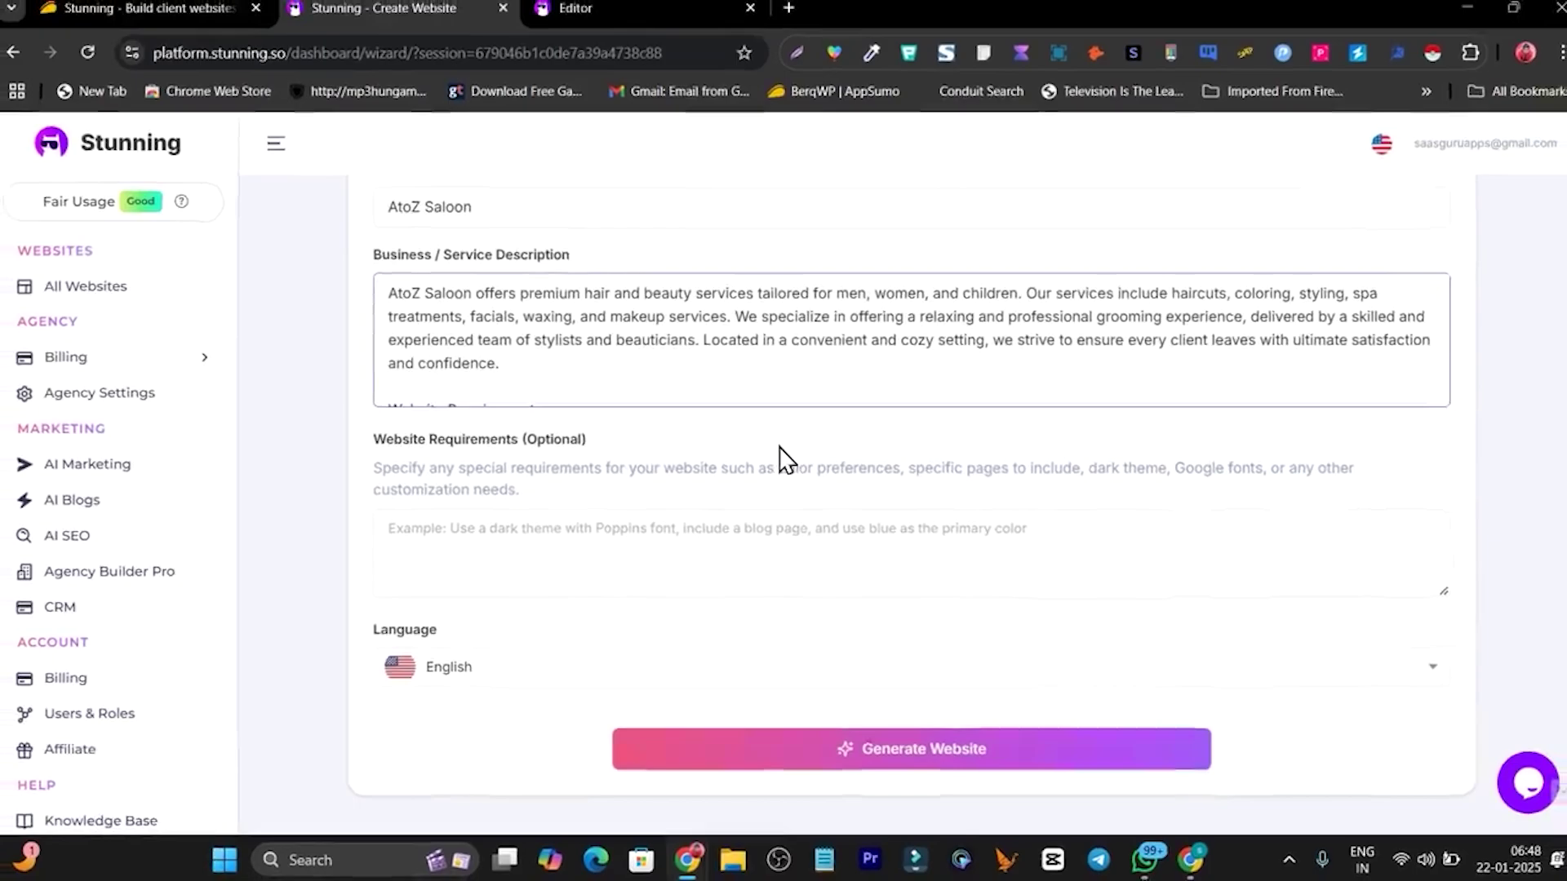
Generate the website from the entered business details and open the finished site in the editor
{"action": "left_click", "coordinate": [500, 554]}
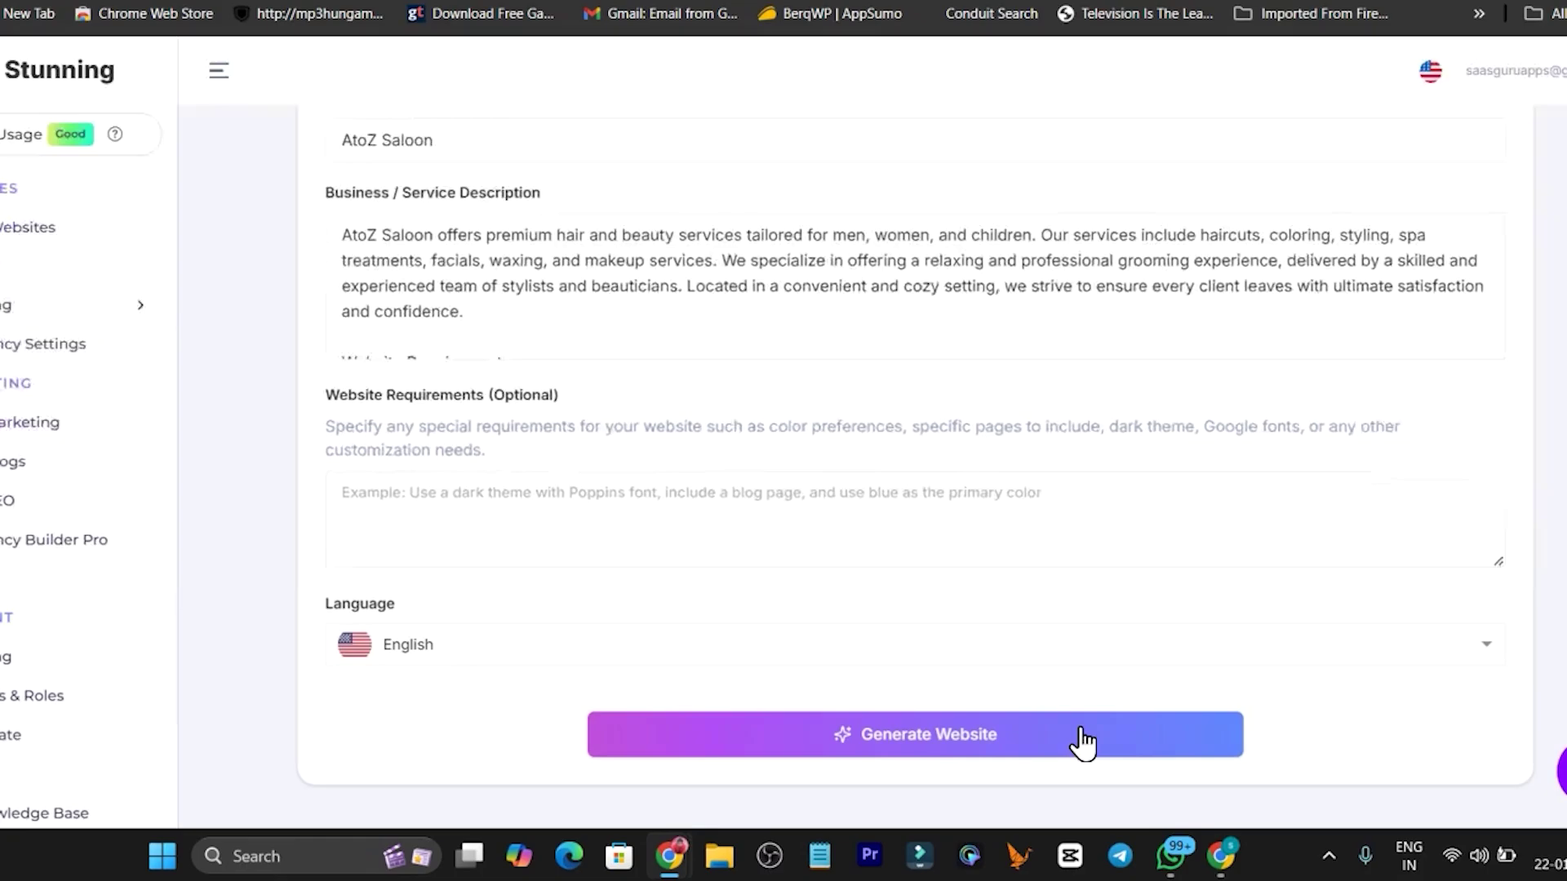
{"action": "left_click", "coordinate": [1053, 756]}
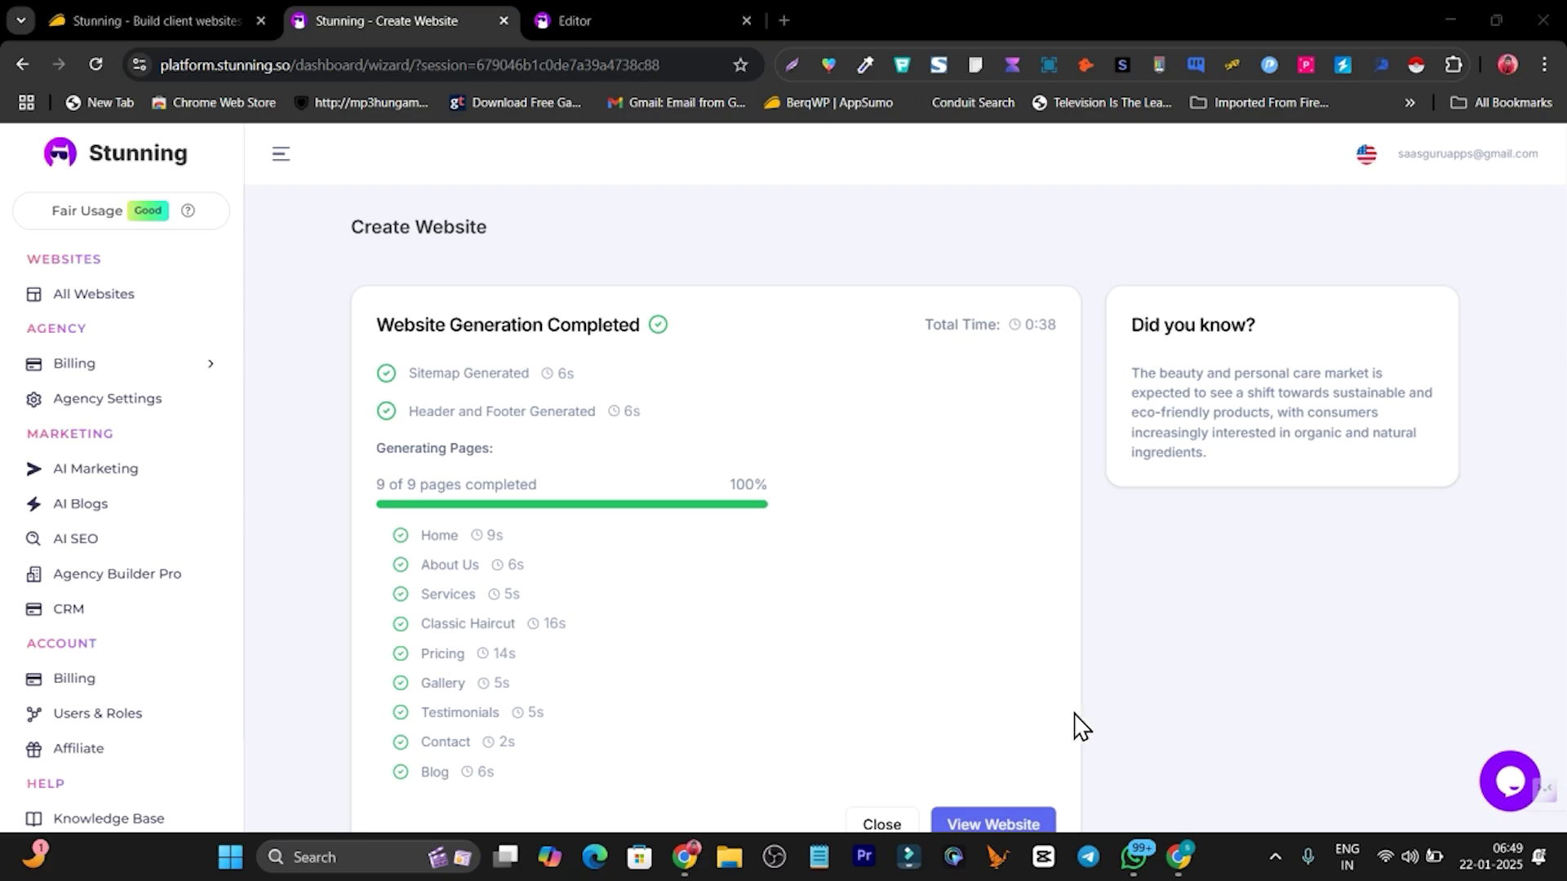
{"action": "scroll", "coordinate": [1077, 726], "scroll_direction": "down", "scroll_amount": 1}
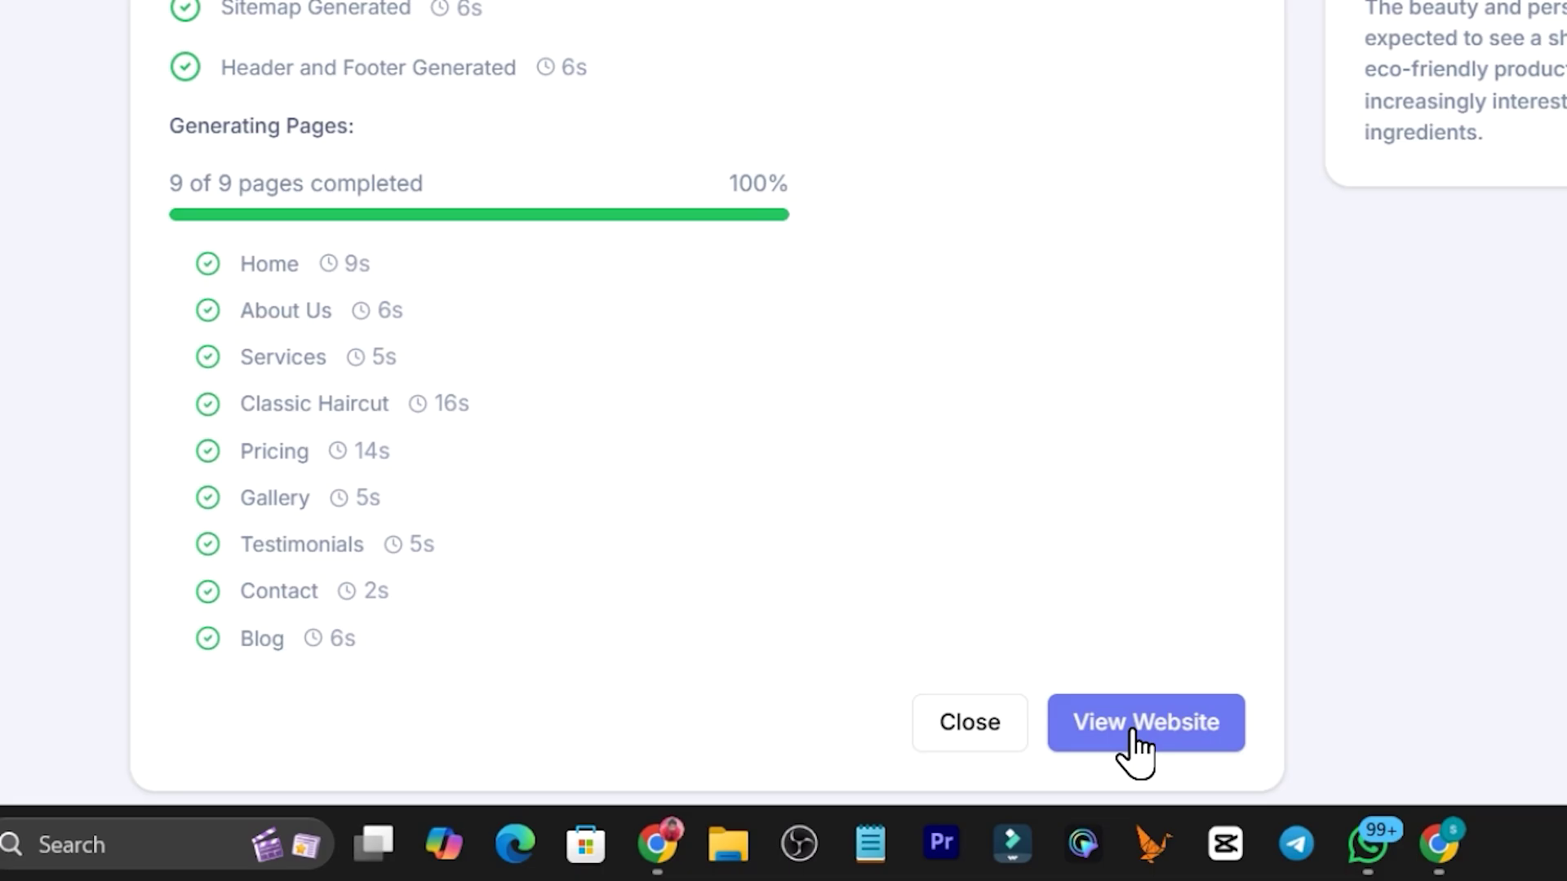
{"action": "left_click", "coordinate": [1164, 729]}
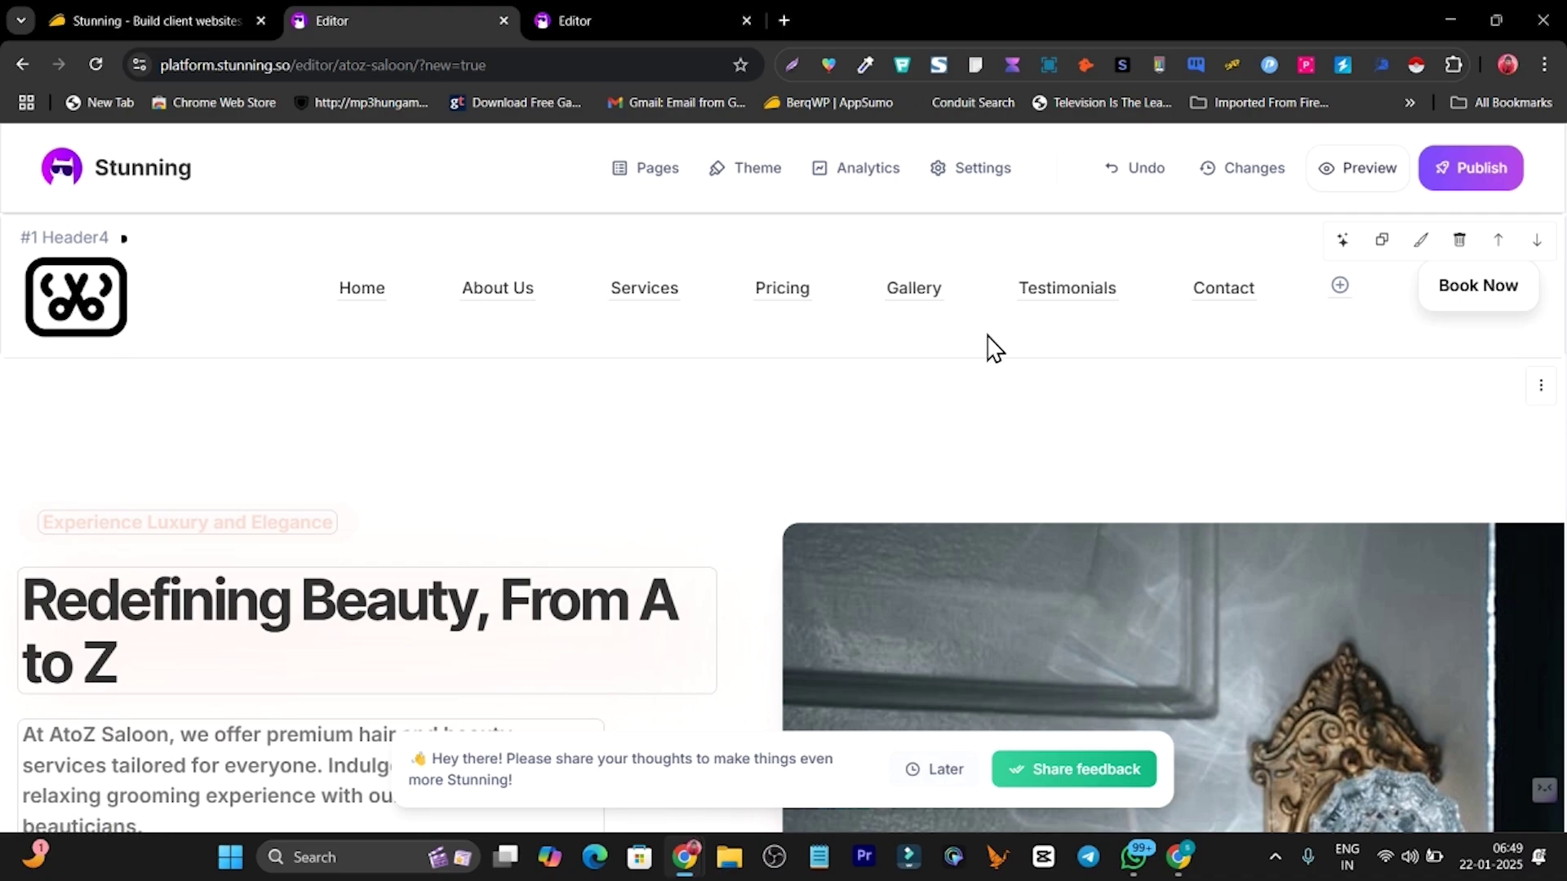
Examine the generated home page's header navigation, hero text, action buttons, image and featured brand logos
{"action": "scroll", "coordinate": [963, 359], "scroll_direction": "down", "scroll_amount": 5}
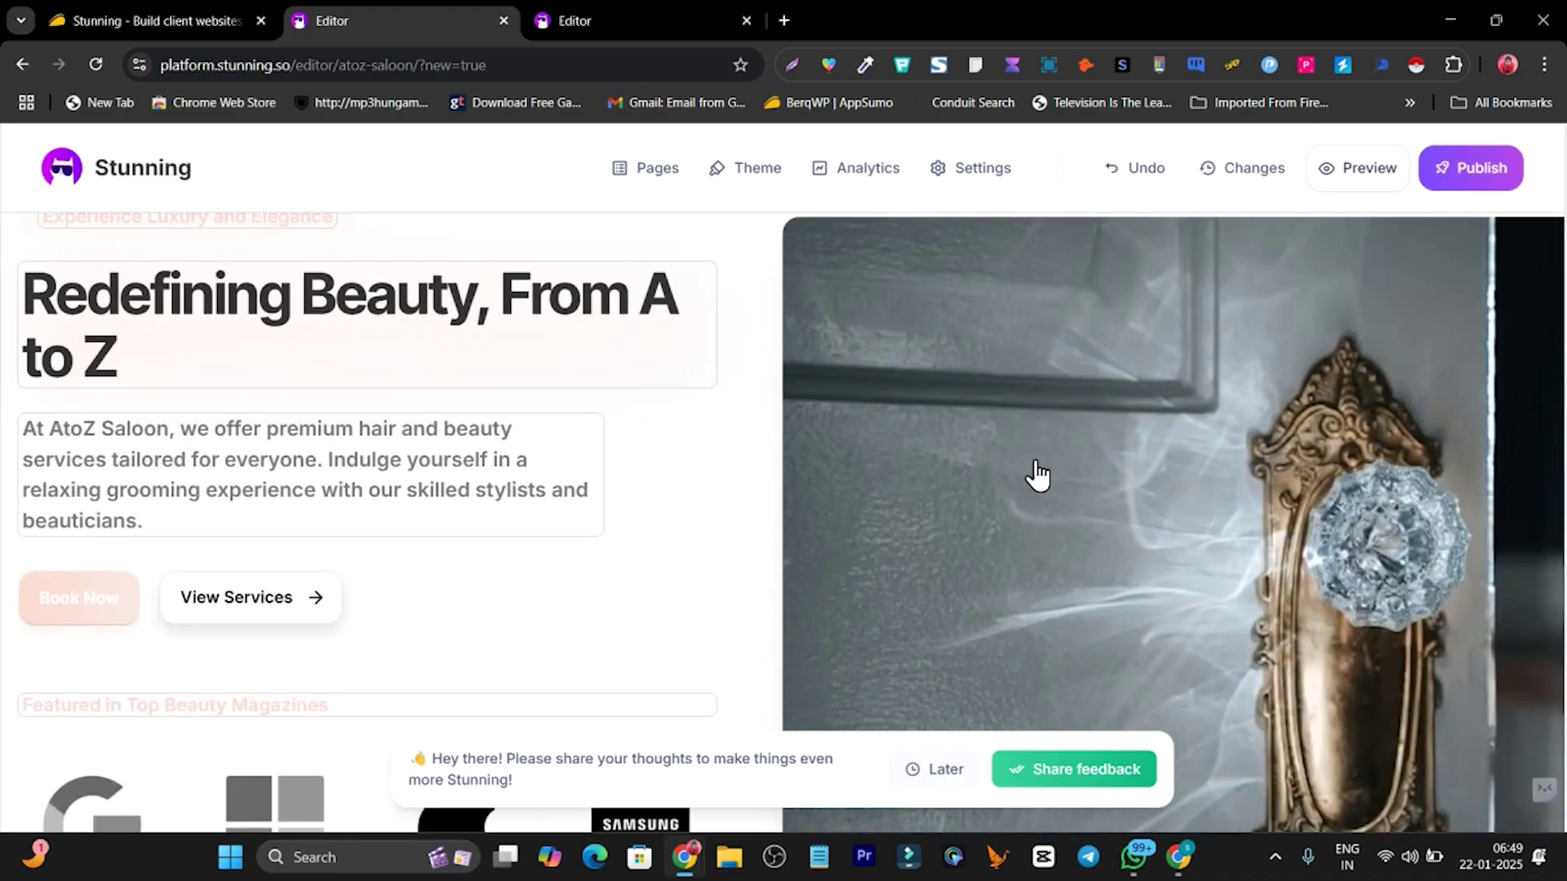
{"action": "scroll", "coordinate": [1126, 465], "scroll_direction": "up", "scroll_amount": 3}
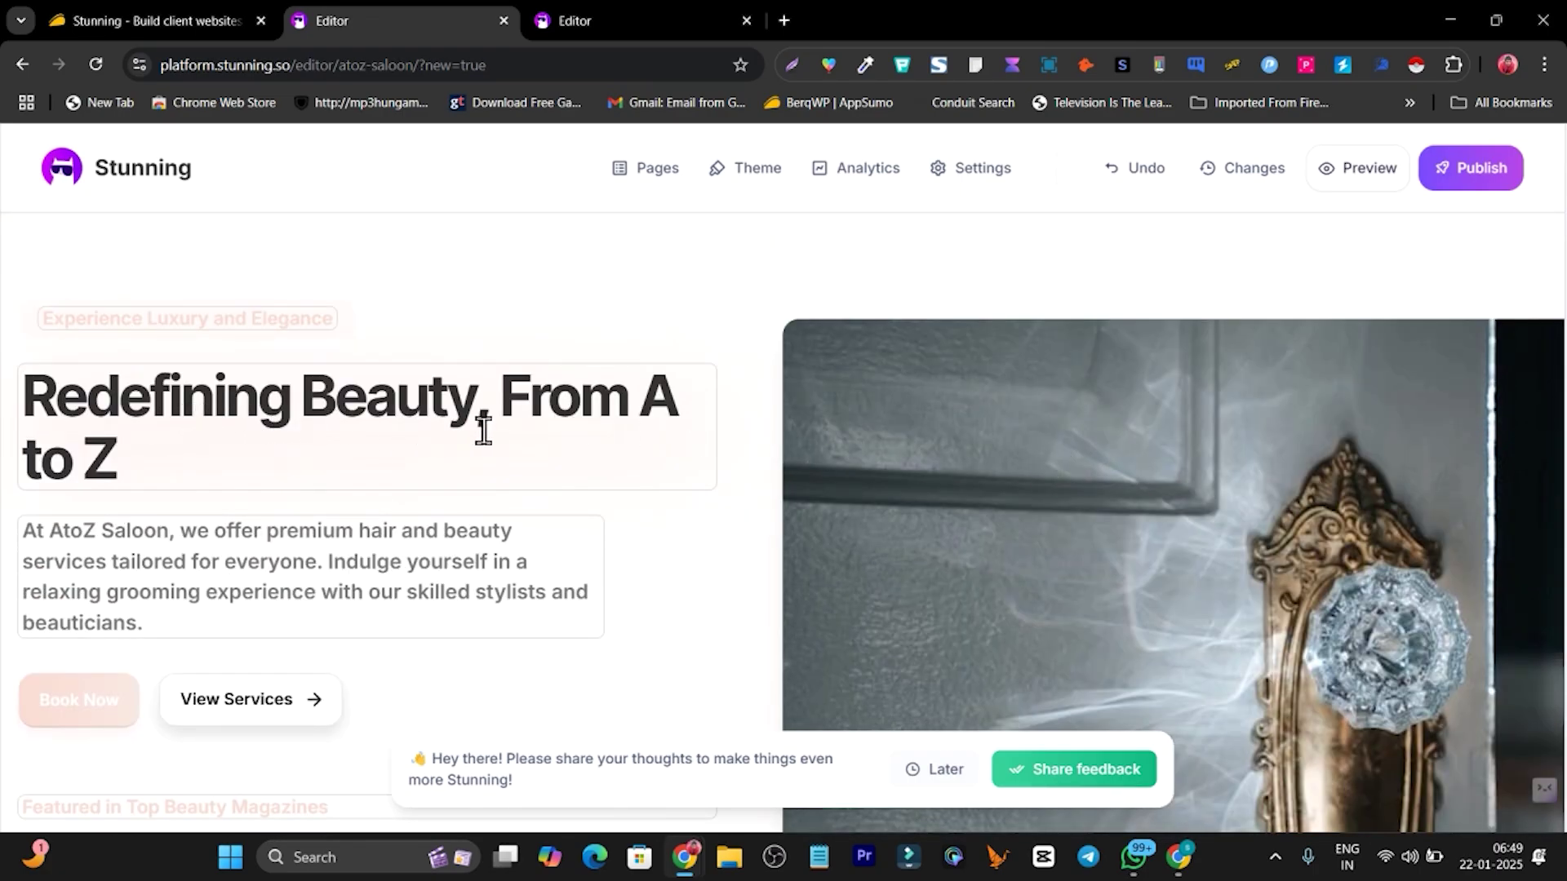
{"action": "scroll", "coordinate": [194, 461], "scroll_direction": "down", "scroll_amount": 3}
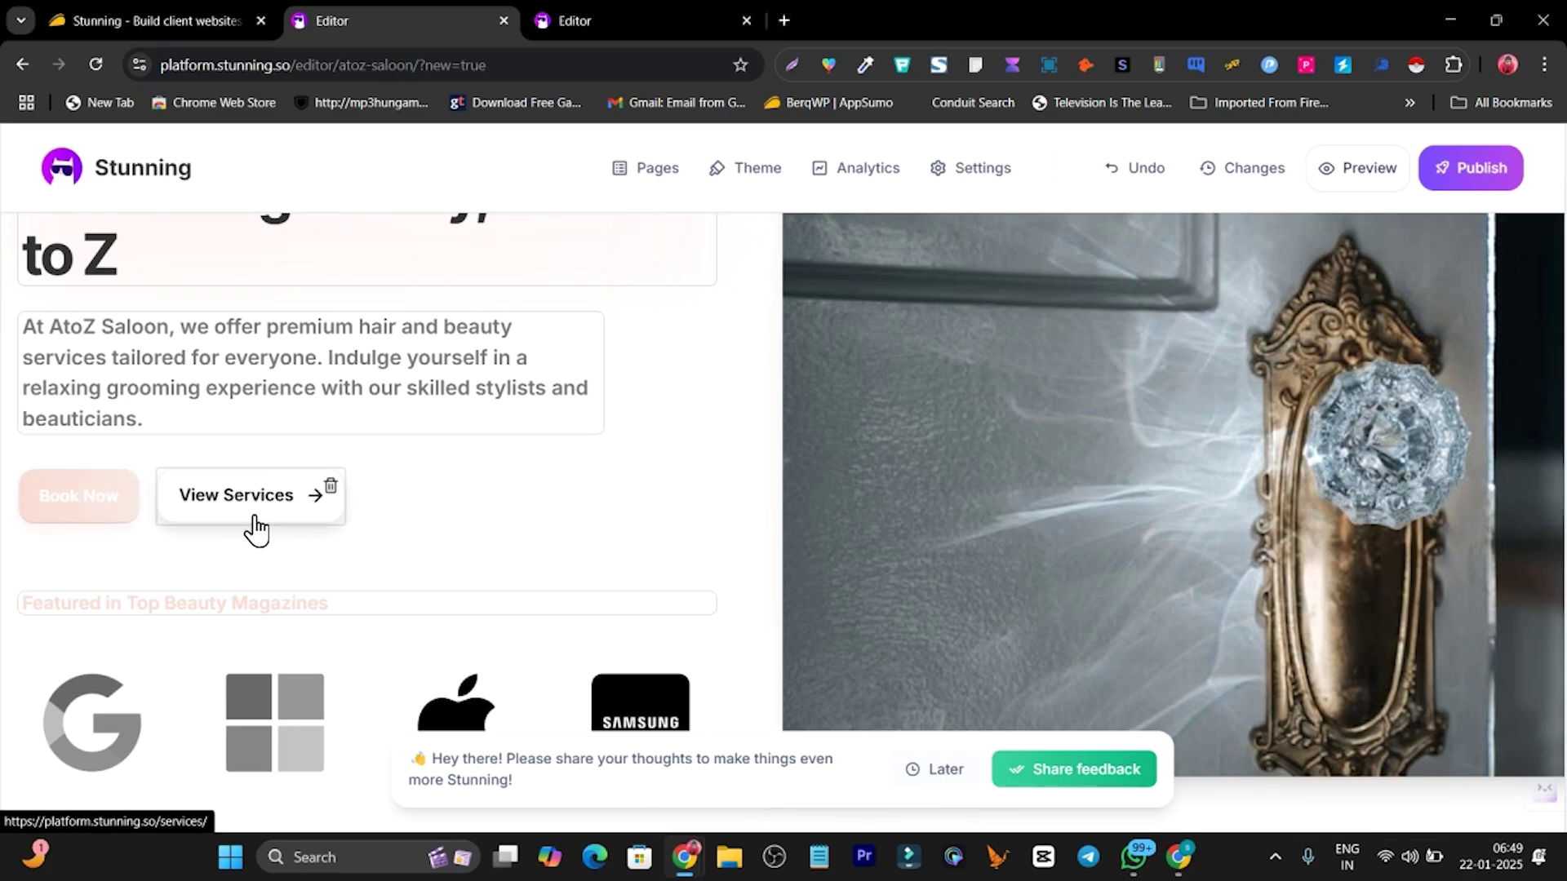
{"action": "scroll", "coordinate": [594, 542], "scroll_direction": "up", "scroll_amount": 5}
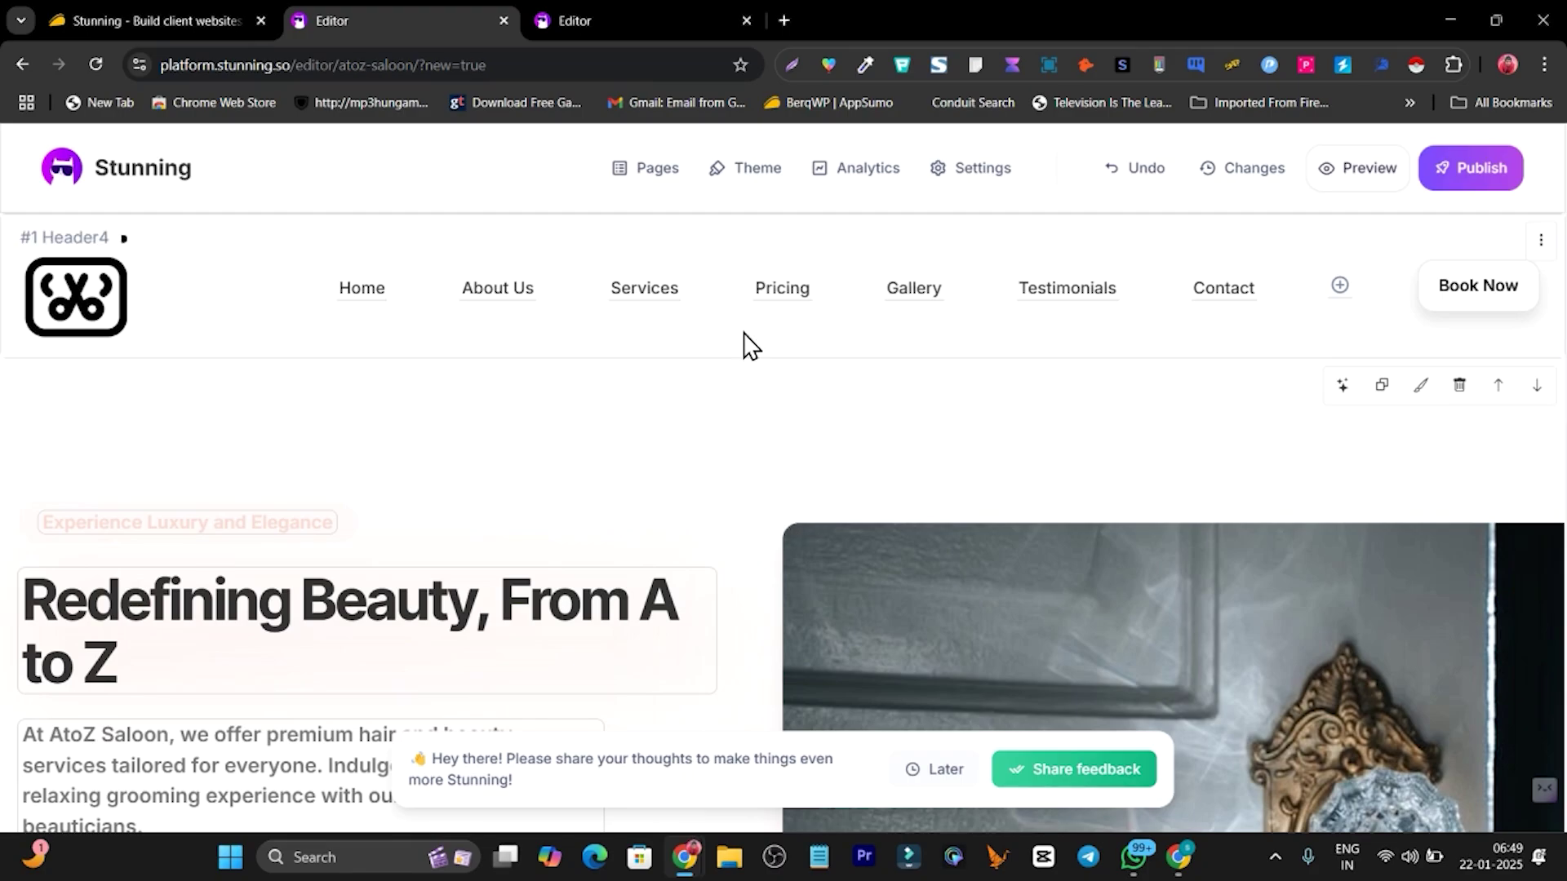
{"action": "scroll", "coordinate": [559, 413], "scroll_direction": "down", "scroll_amount": 9}
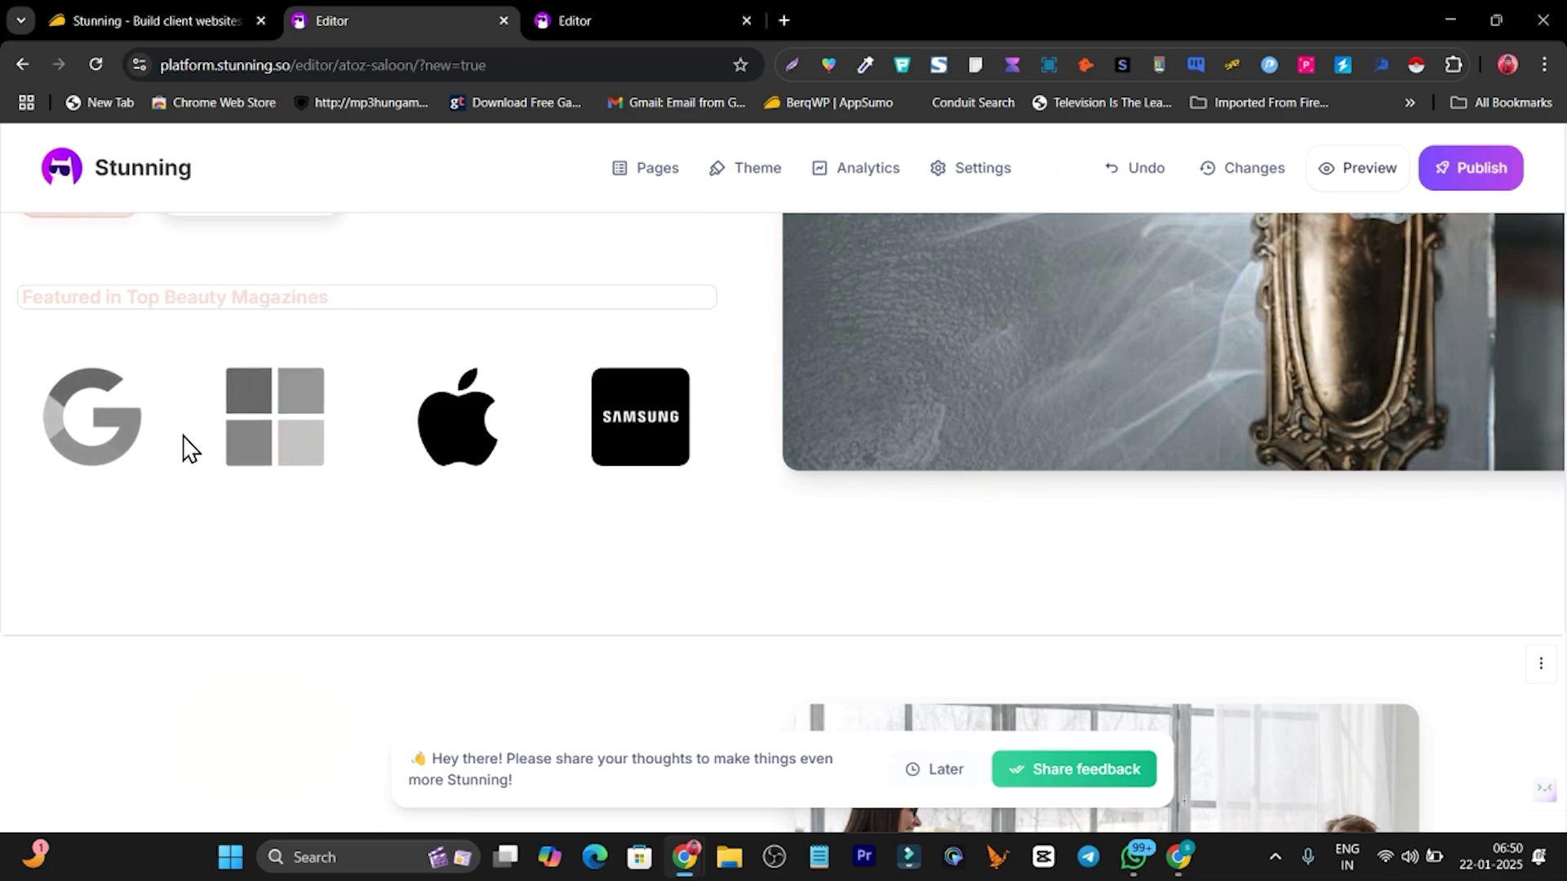
{"action": "scroll", "coordinate": [633, 392], "scroll_direction": "up", "scroll_amount": 3}
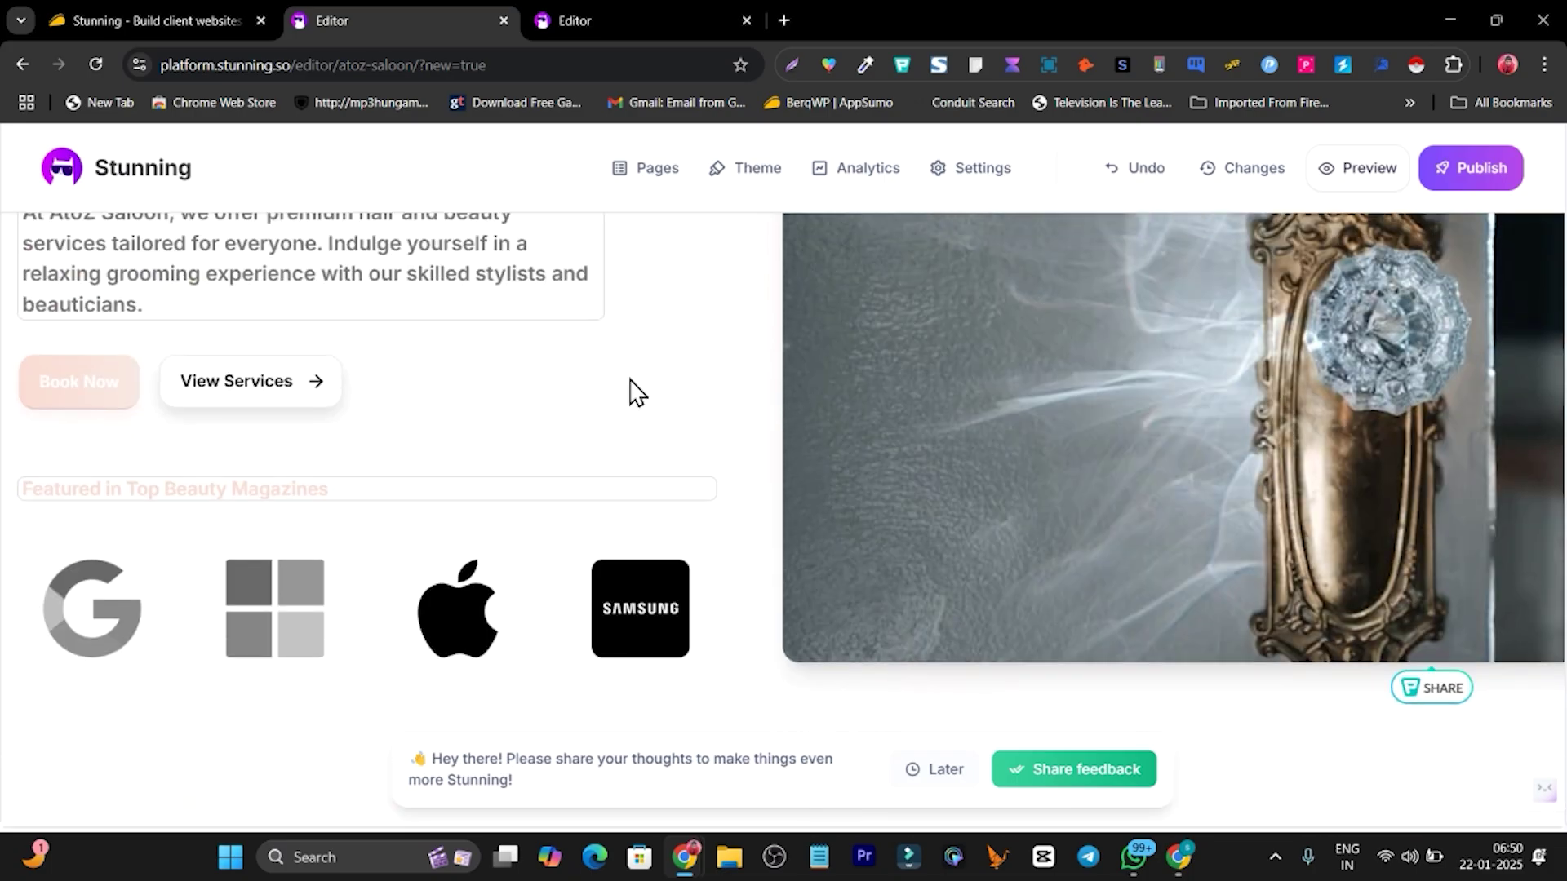
{"action": "scroll", "coordinate": [395, 367], "scroll_direction": "up", "scroll_amount": 3}
{"action": "scroll", "coordinate": [552, 465], "scroll_direction": "down", "scroll_amount": 3}
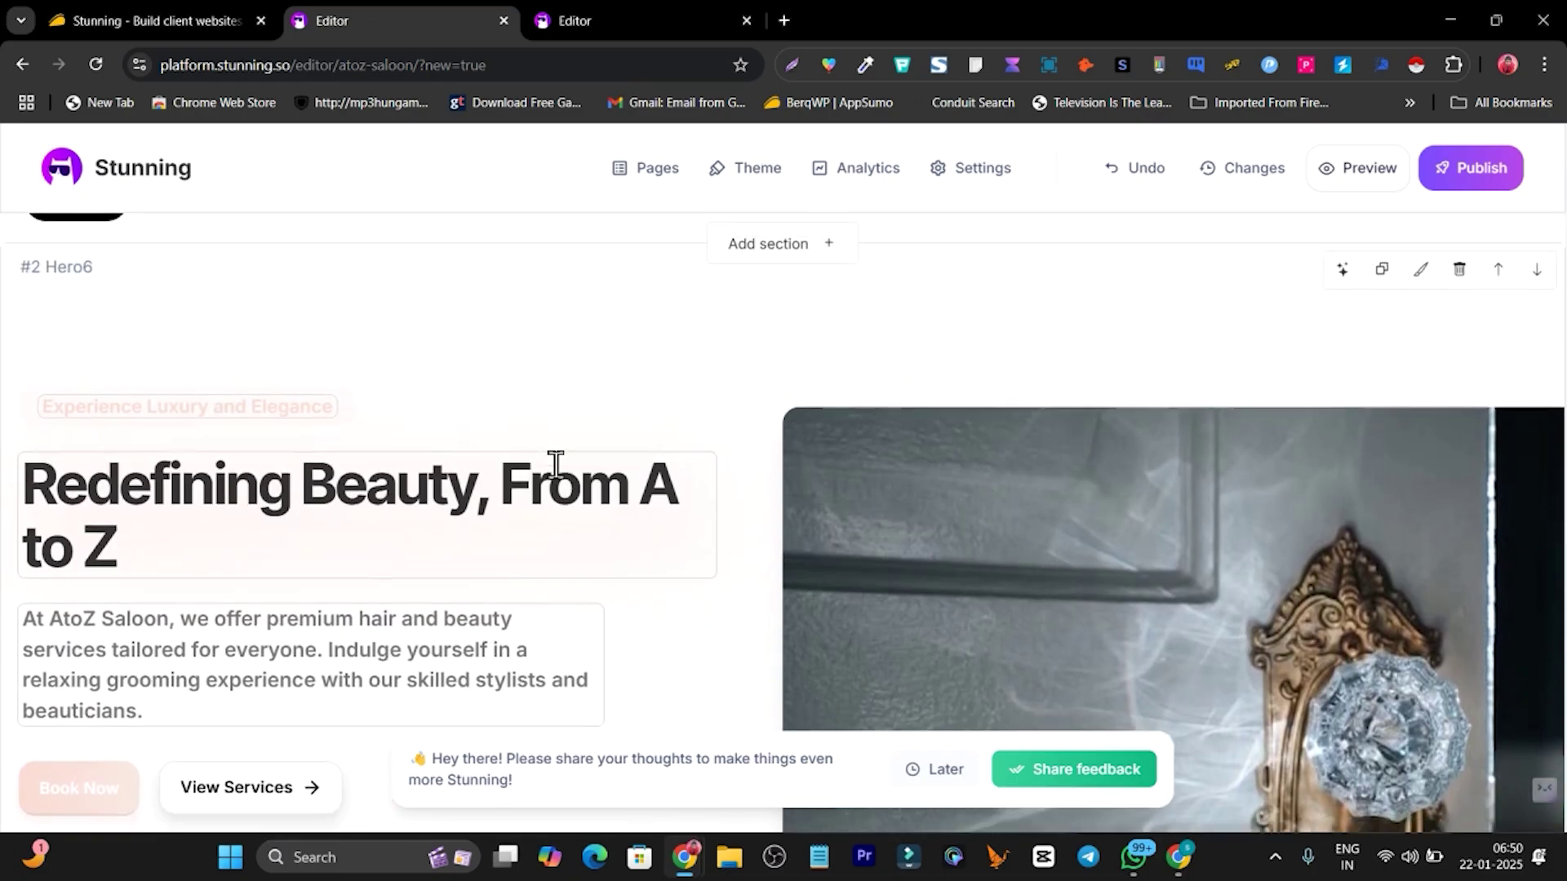
Replace the Samsung logo in the hero's featured row with the gradient bottle and round brush stock icon
{"action": "scroll", "coordinate": [633, 470], "scroll_direction": "down", "scroll_amount": 3}
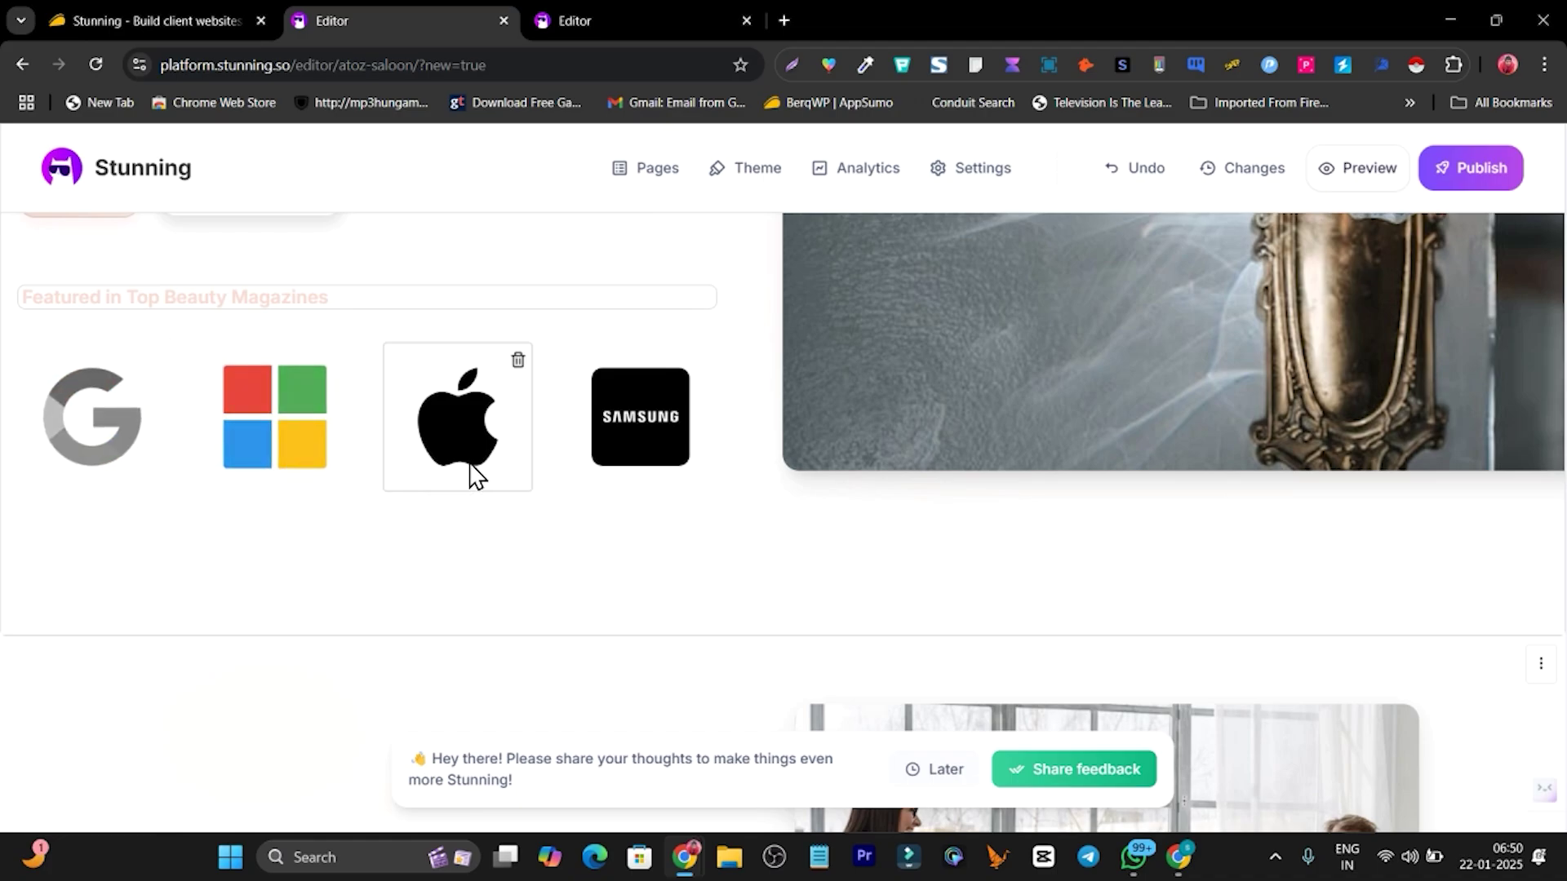
{"action": "left_click", "coordinate": [628, 434]}
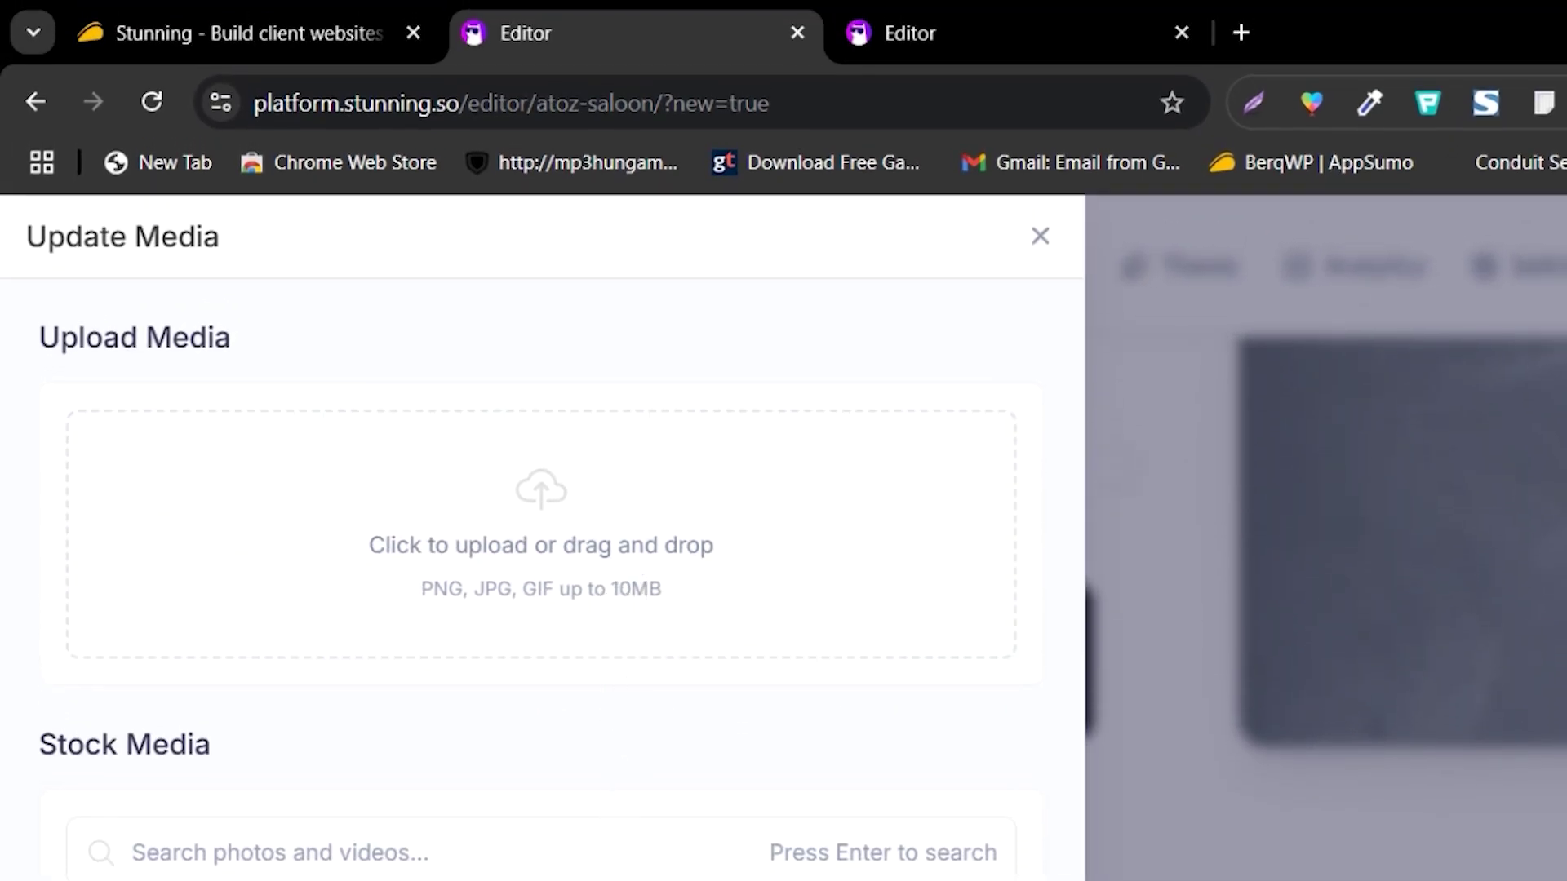
{"action": "scroll", "coordinate": [538, 530], "scroll_direction": "down", "scroll_amount": 10}
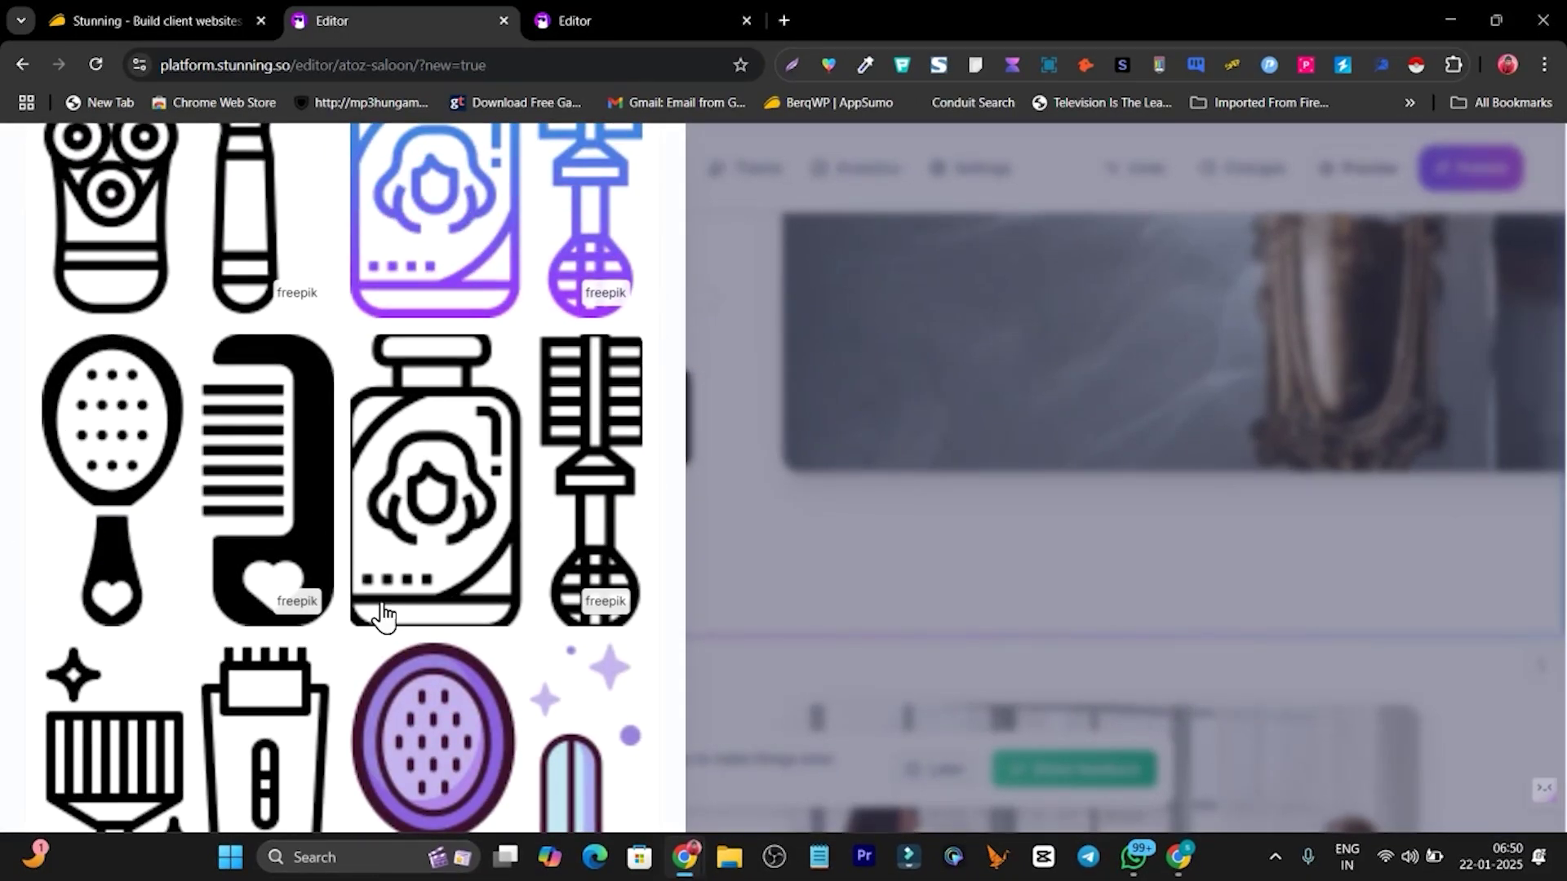
{"action": "scroll", "coordinate": [384, 618], "scroll_direction": "down", "scroll_amount": 4}
{"action": "scroll", "coordinate": [413, 665], "scroll_direction": "up", "scroll_amount": 14}
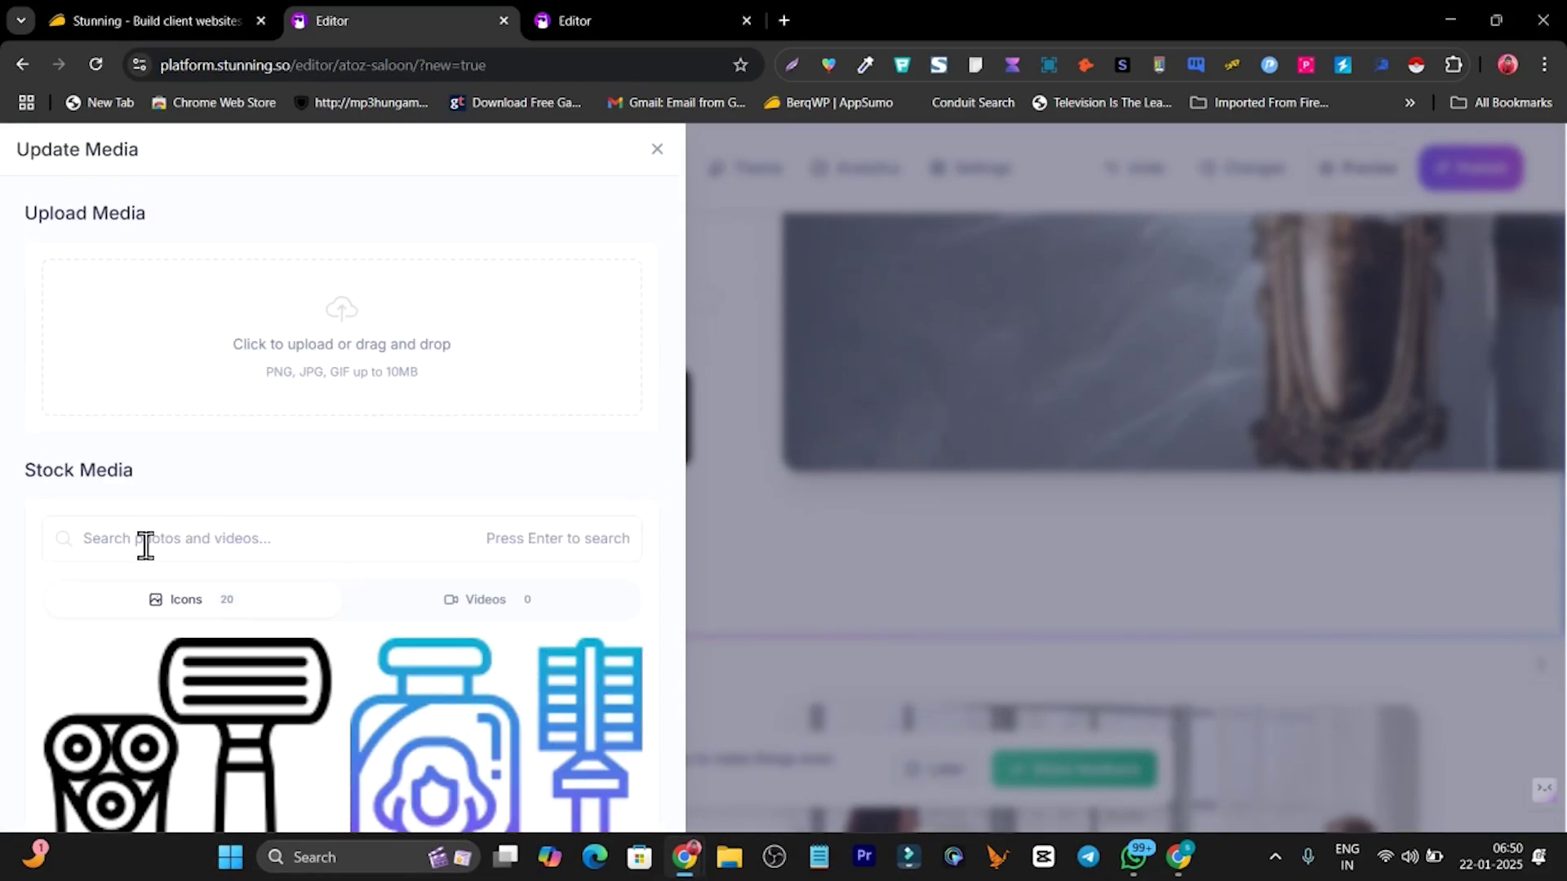
{"action": "scroll", "coordinate": [493, 530], "scroll_direction": "down", "scroll_amount": 4}
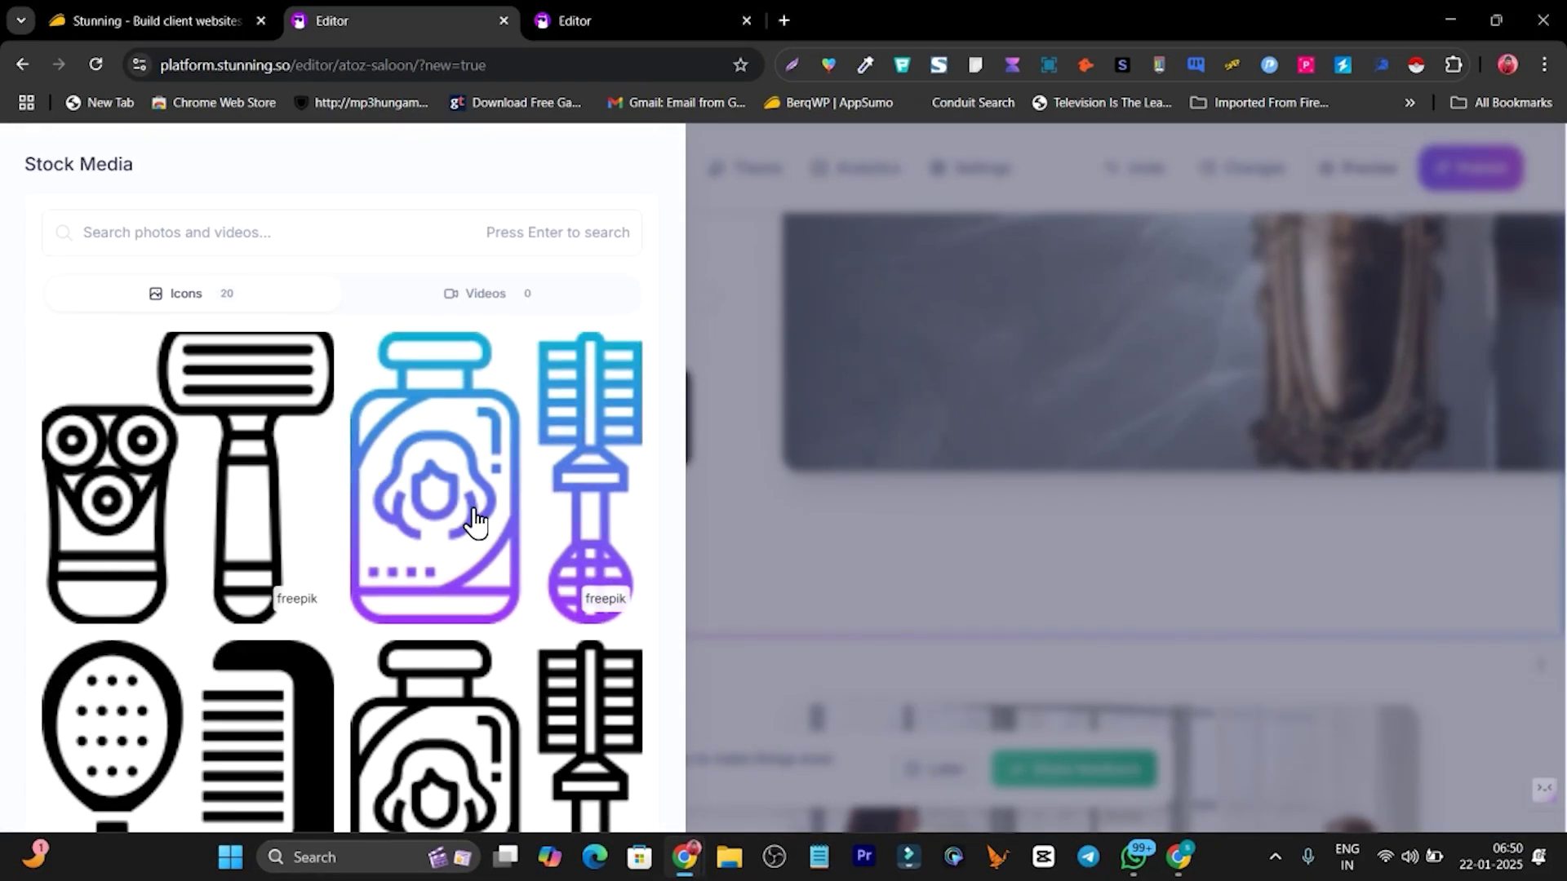
{"action": "scroll", "coordinate": [475, 519], "scroll_direction": "down", "scroll_amount": 3}
{"action": "left_click", "coordinate": [419, 262]}
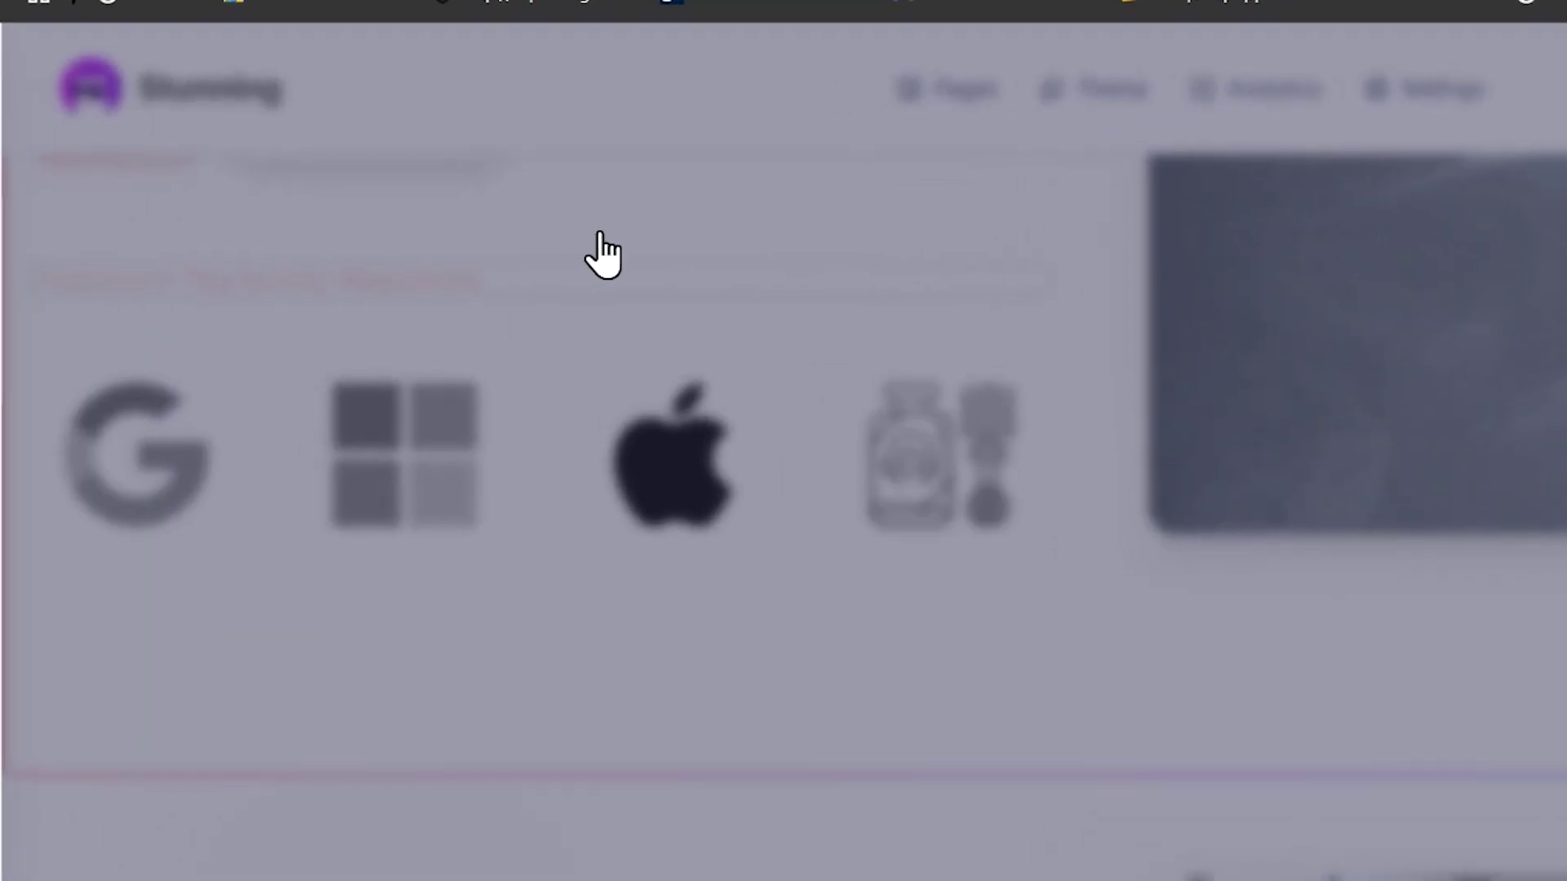
Replace the Apple logo in the hero's featured row with the black brush and hair clipper stock icon
{"action": "left_click", "coordinate": [681, 470]}
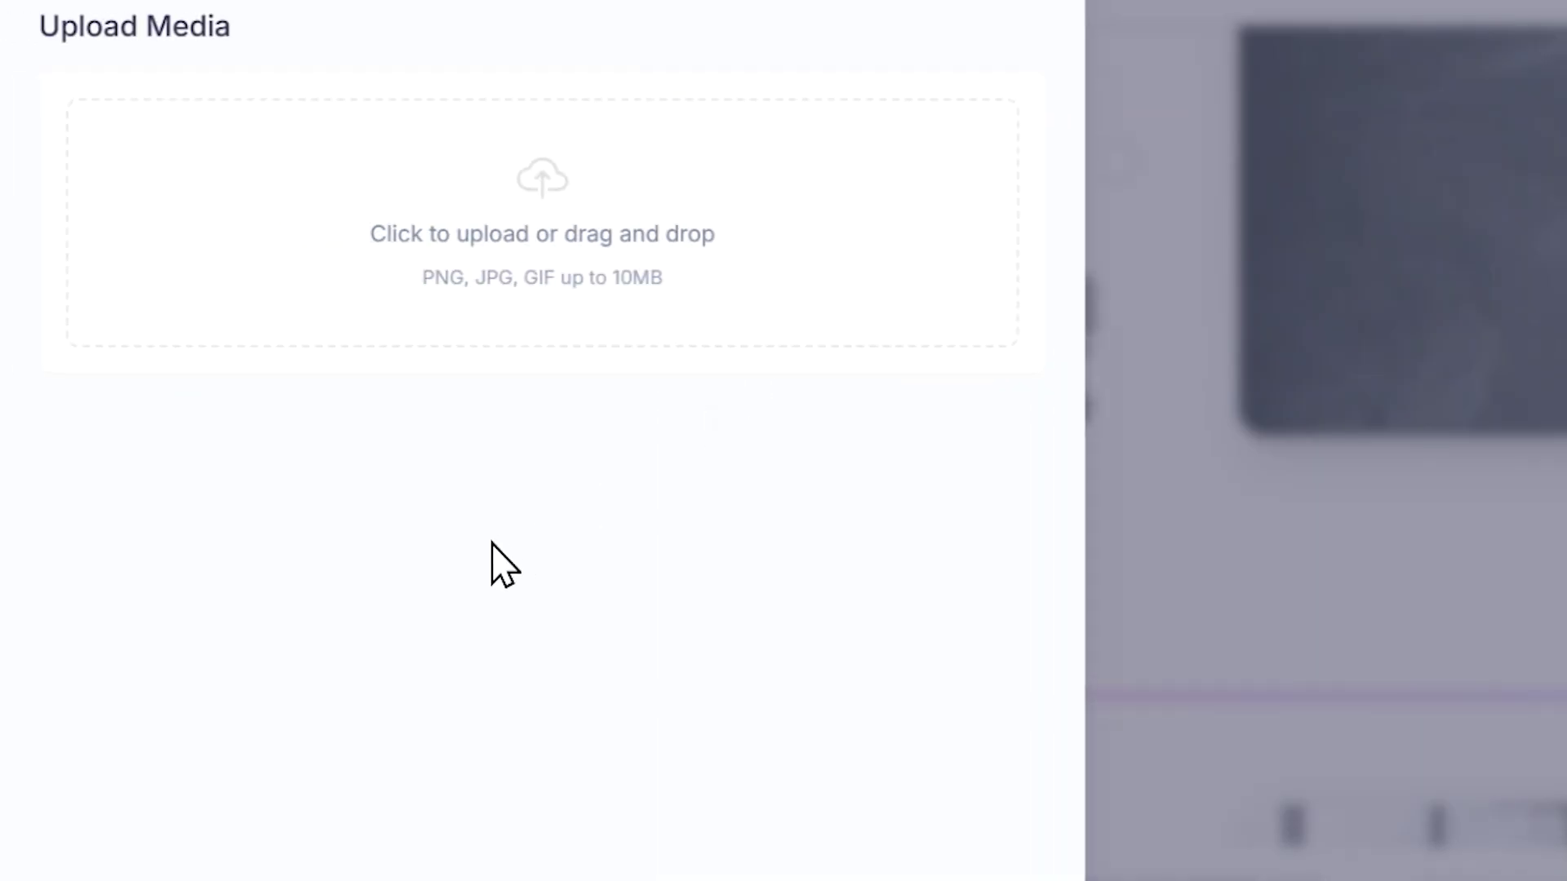
{"action": "scroll", "coordinate": [384, 522], "scroll_direction": "down", "scroll_amount": 5}
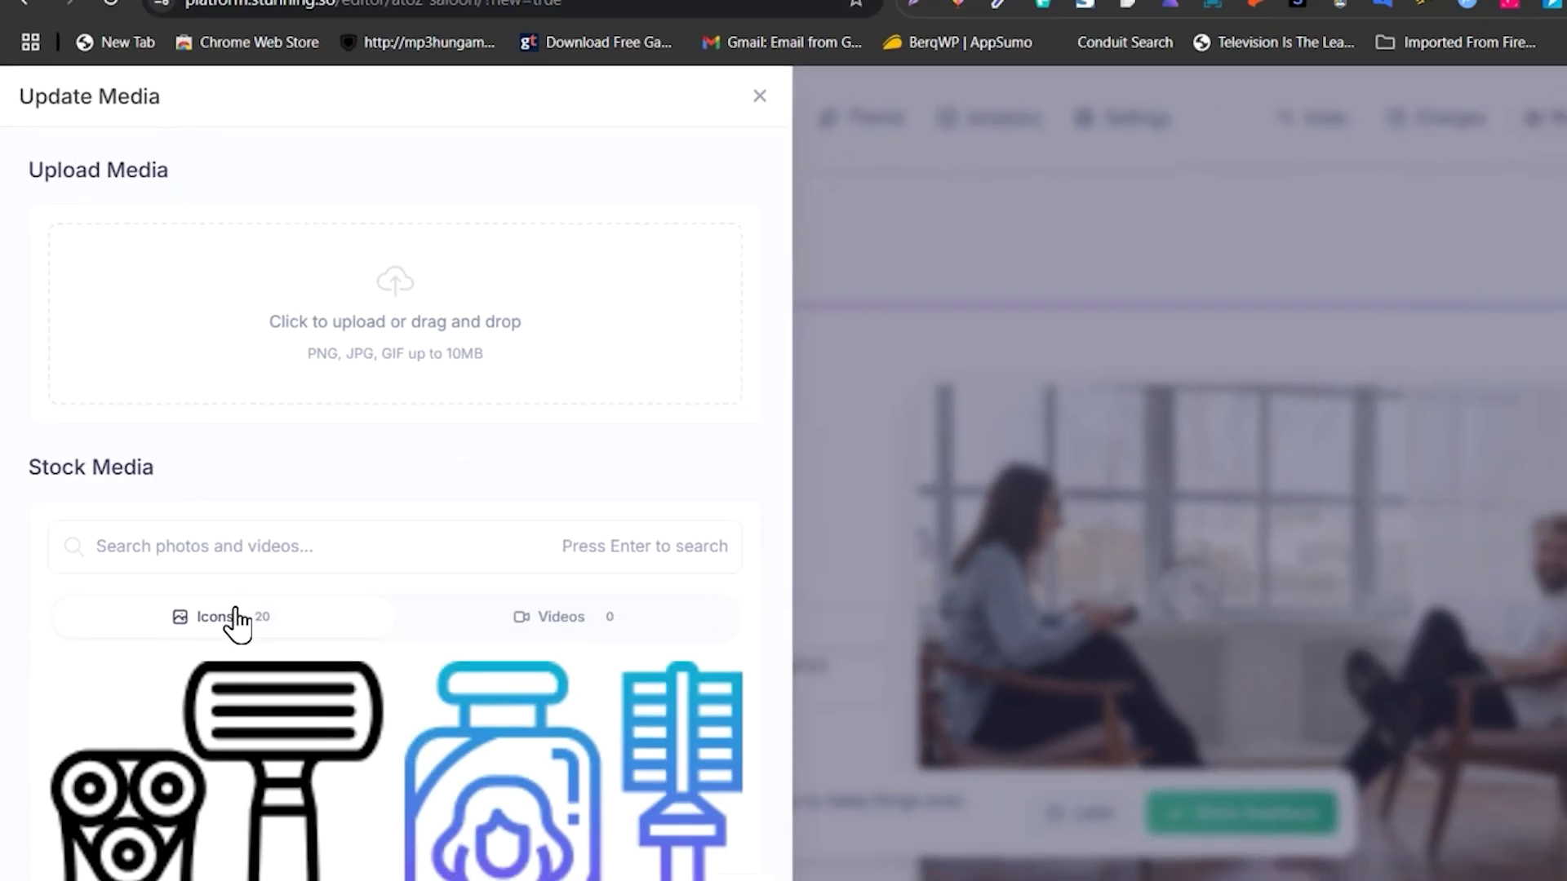
{"action": "scroll", "coordinate": [328, 715], "scroll_direction": "down", "scroll_amount": 1}
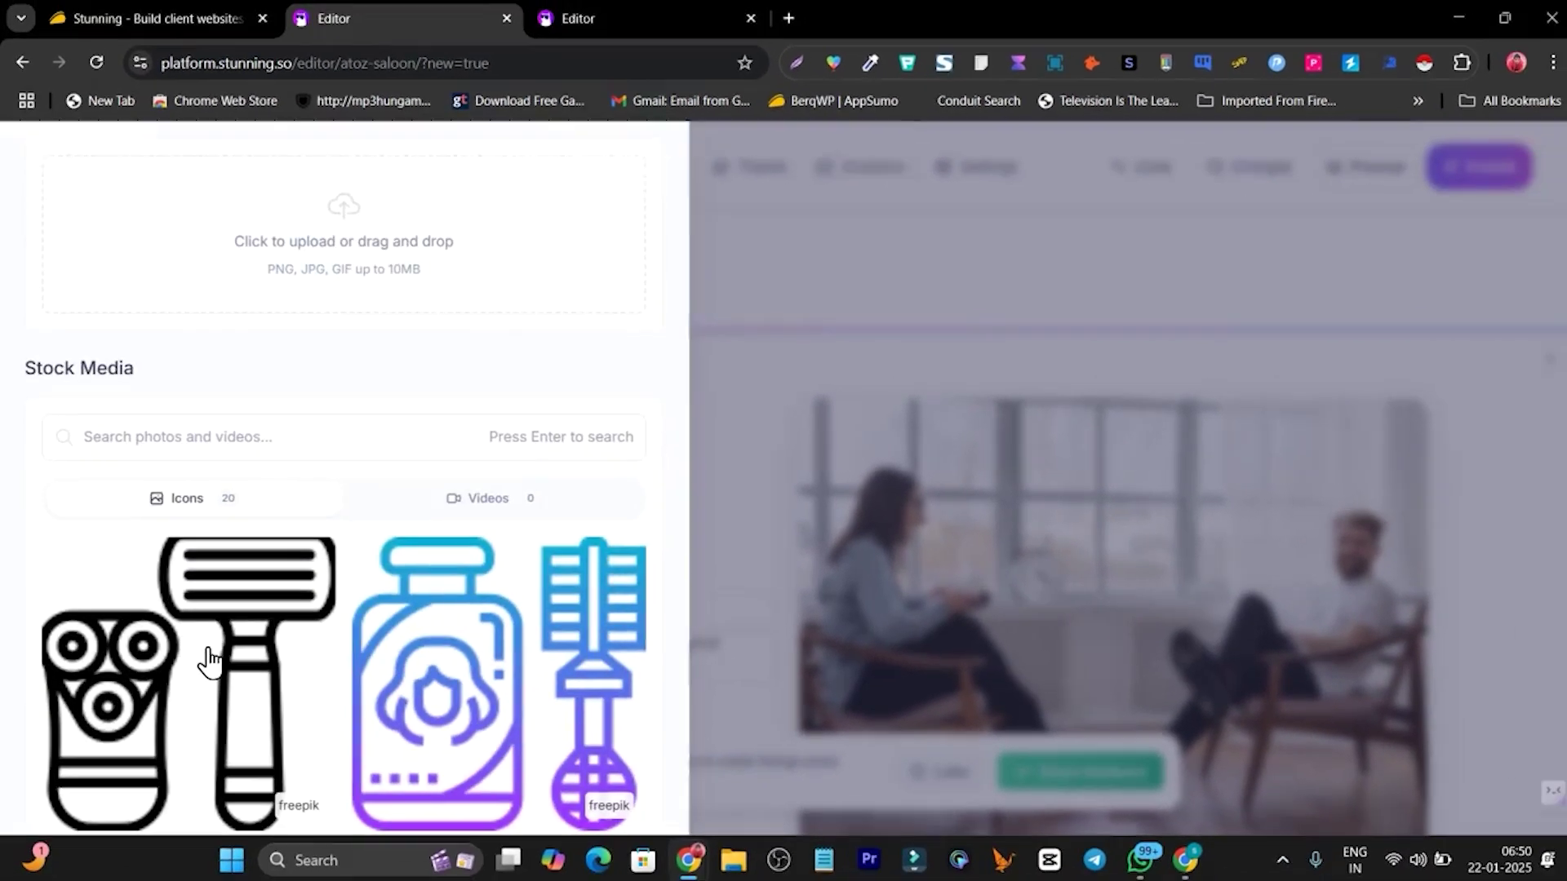
{"action": "scroll", "coordinate": [209, 661], "scroll_direction": "down", "scroll_amount": 8}
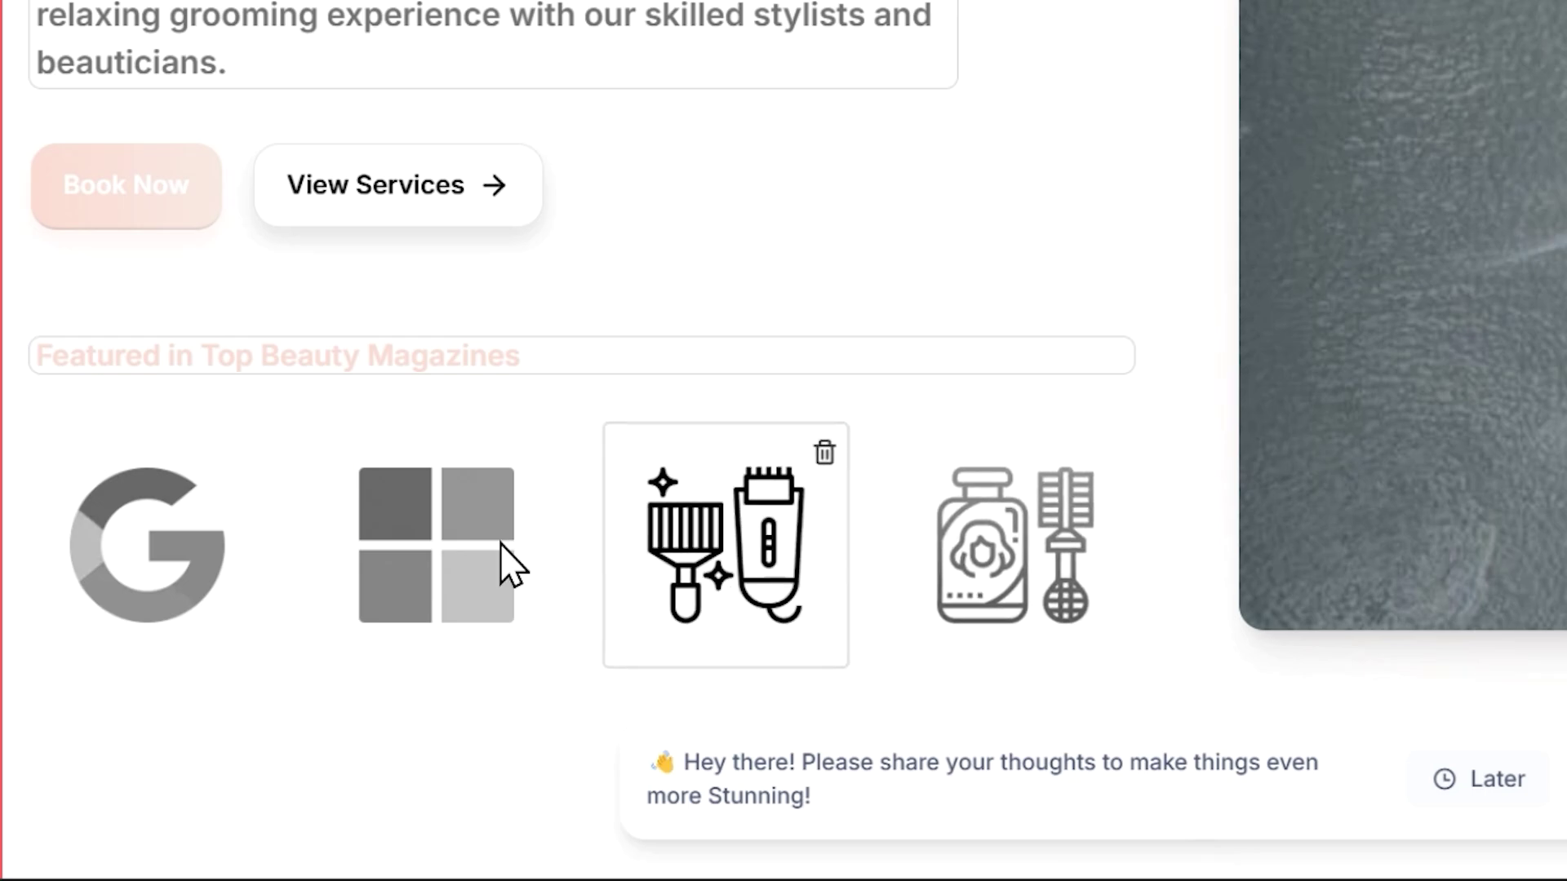
Examine the home page's feature blocks, testimonials, call-to-action and footer, and return to the header navigation
{"action": "scroll", "coordinate": [1210, 545], "scroll_direction": "down", "scroll_amount": 5}
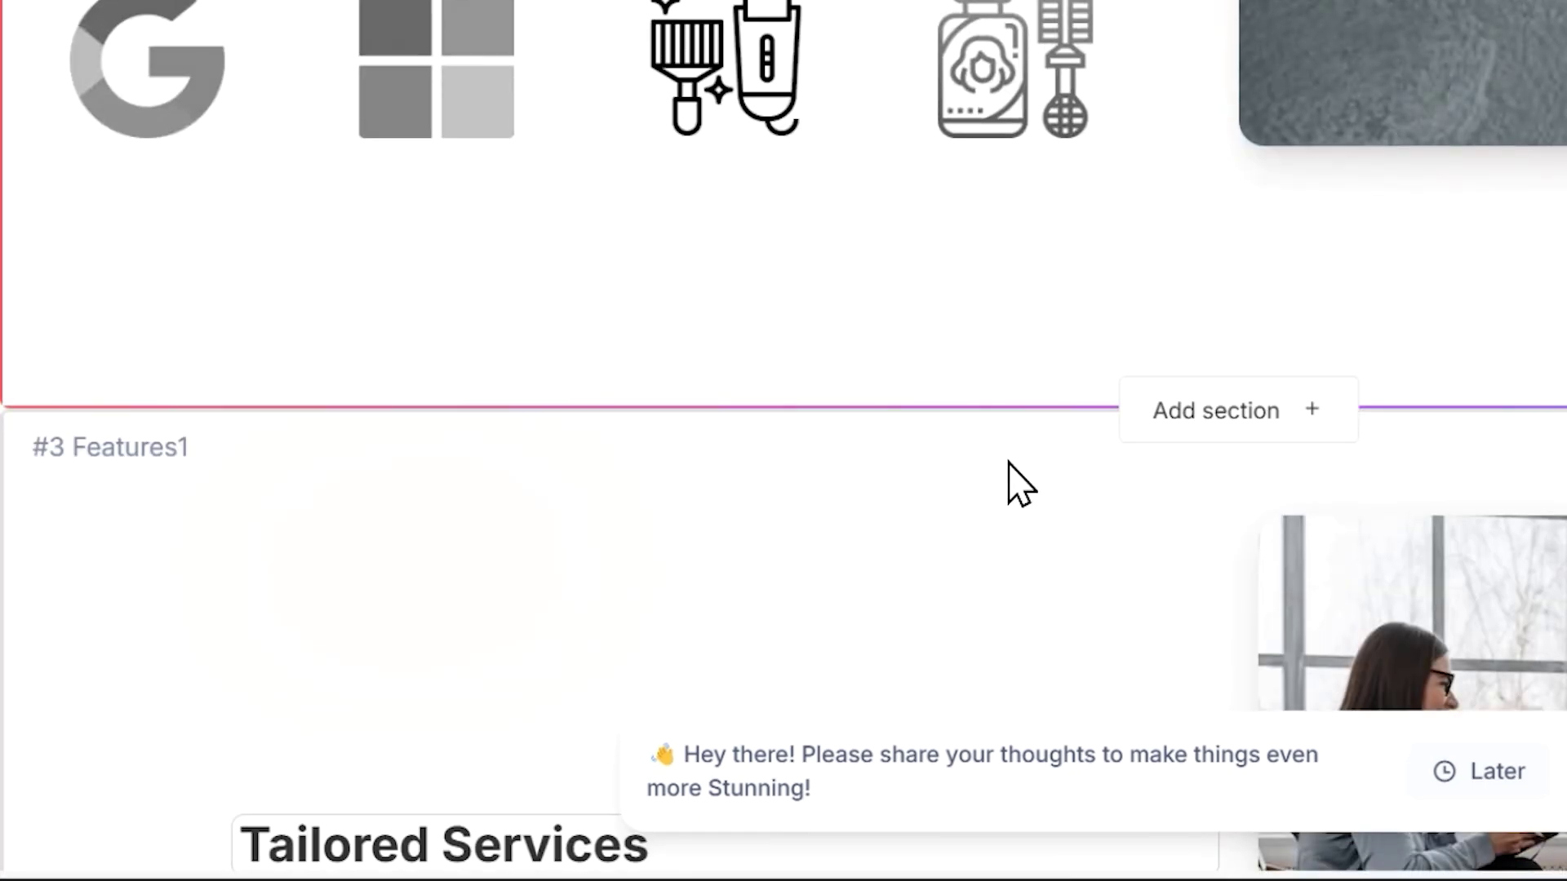
{"action": "scroll", "coordinate": [765, 458], "scroll_direction": "down", "scroll_amount": 4}
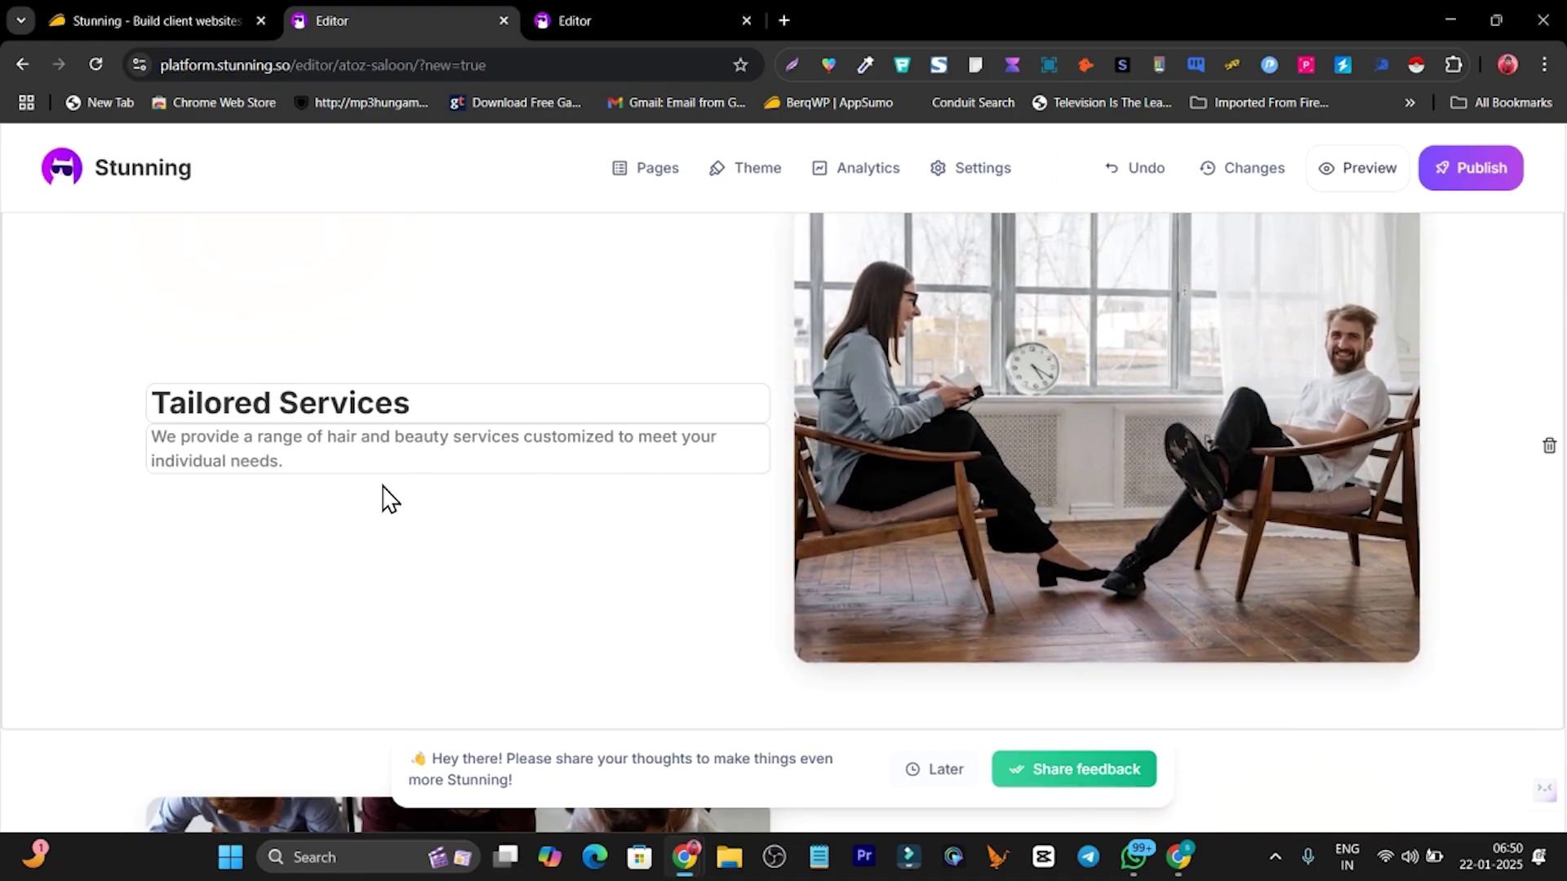
{"action": "scroll", "coordinate": [955, 420], "scroll_direction": "up", "scroll_amount": 1}
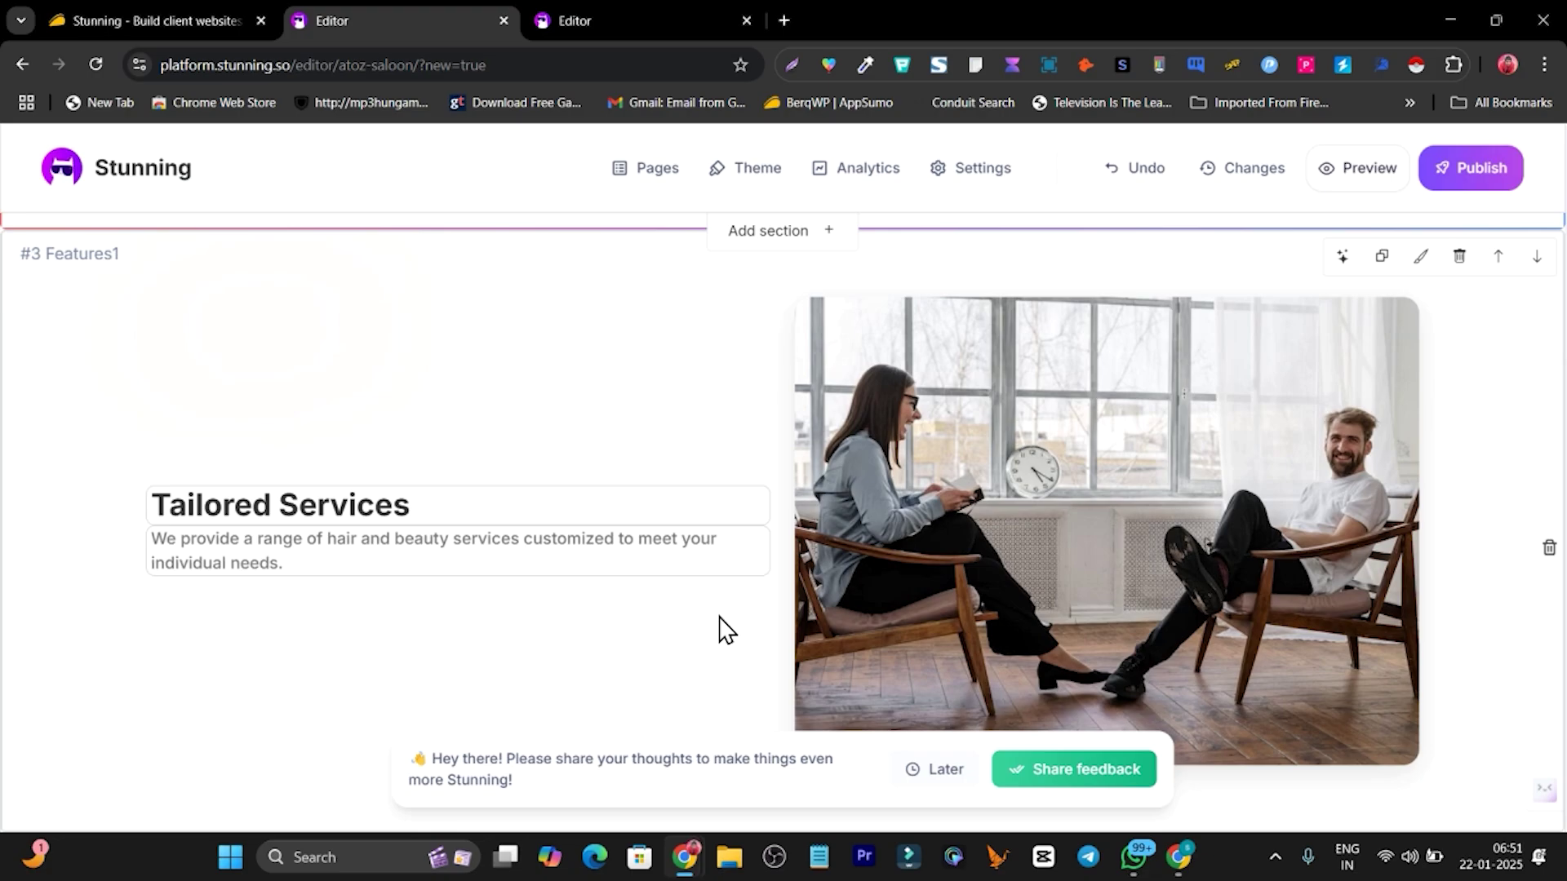
{"action": "scroll", "coordinate": [781, 610], "scroll_direction": "down", "scroll_amount": 20}
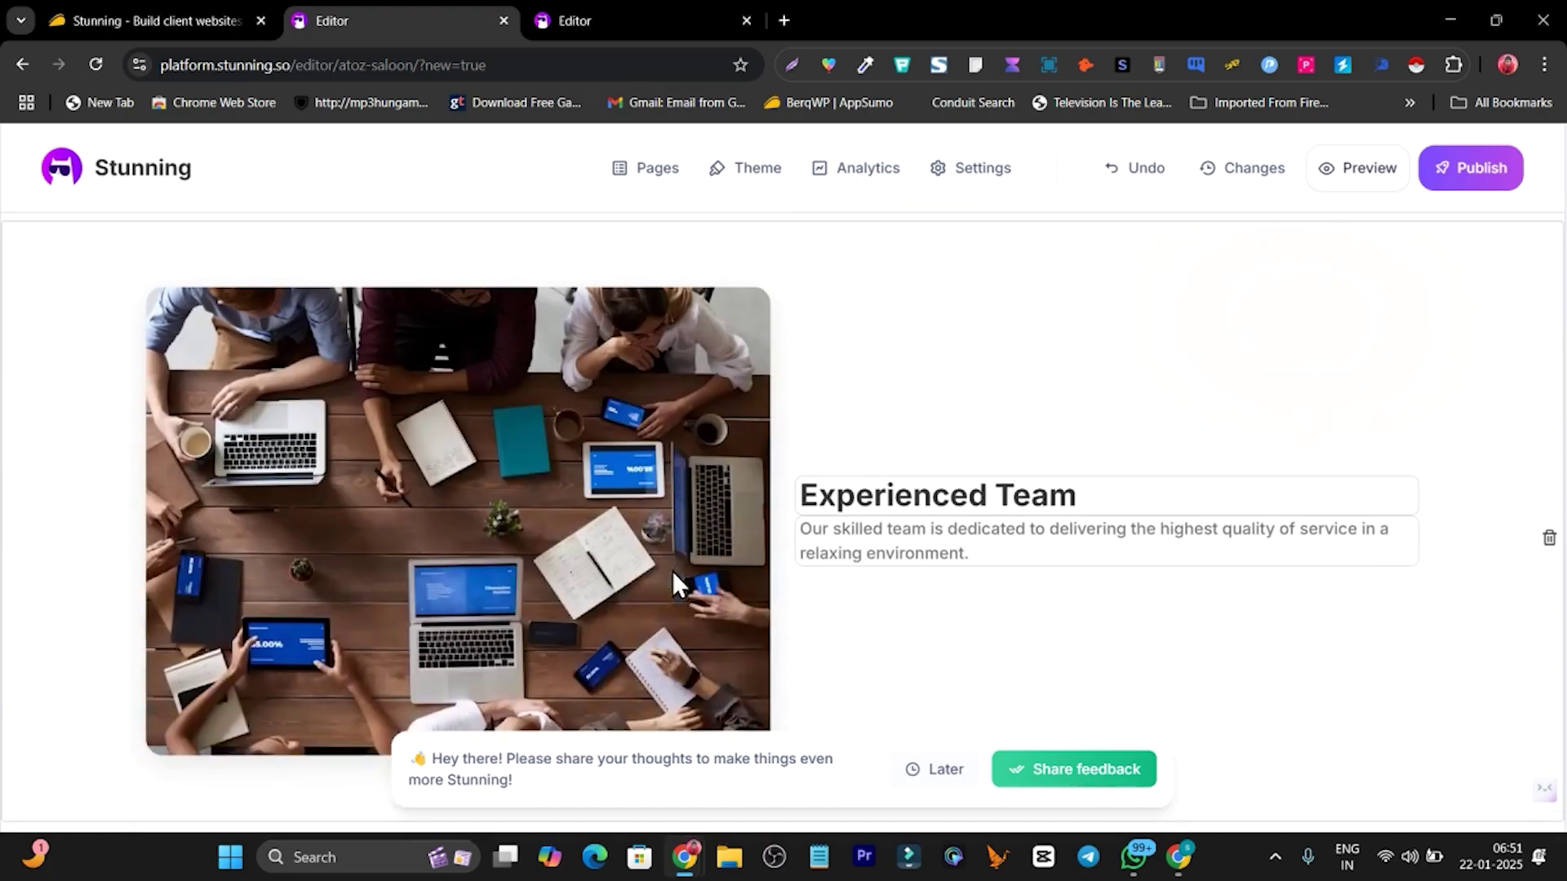
{"action": "scroll", "coordinate": [782, 514], "scroll_direction": "down", "scroll_amount": 6}
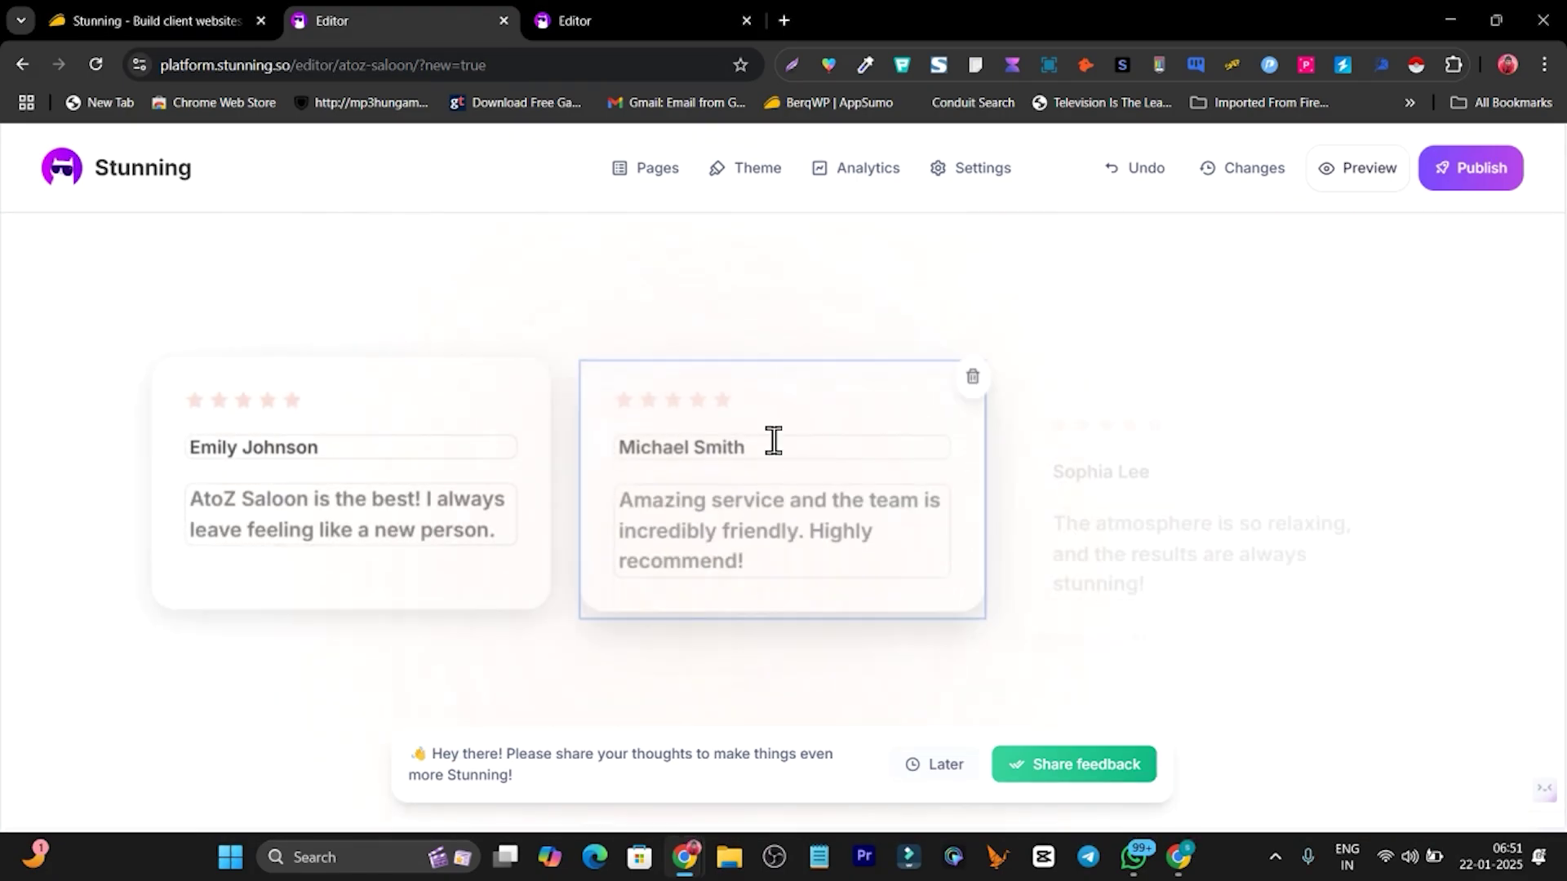
{"action": "scroll", "coordinate": [710, 440], "scroll_direction": "down", "scroll_amount": 3}
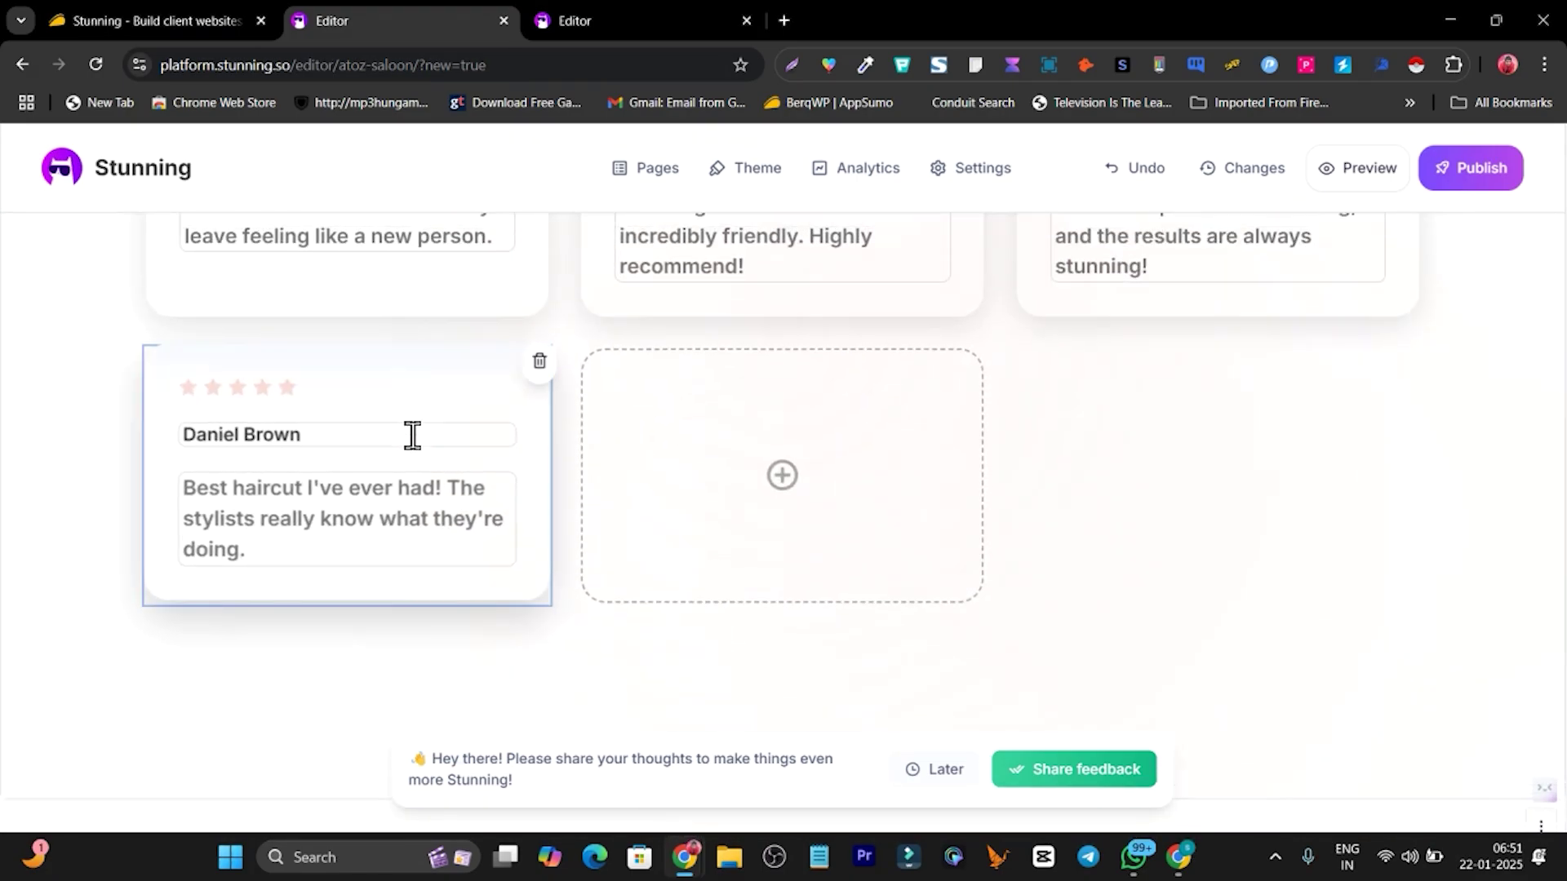
{"action": "scroll", "coordinate": [620, 437], "scroll_direction": "up", "scroll_amount": 4}
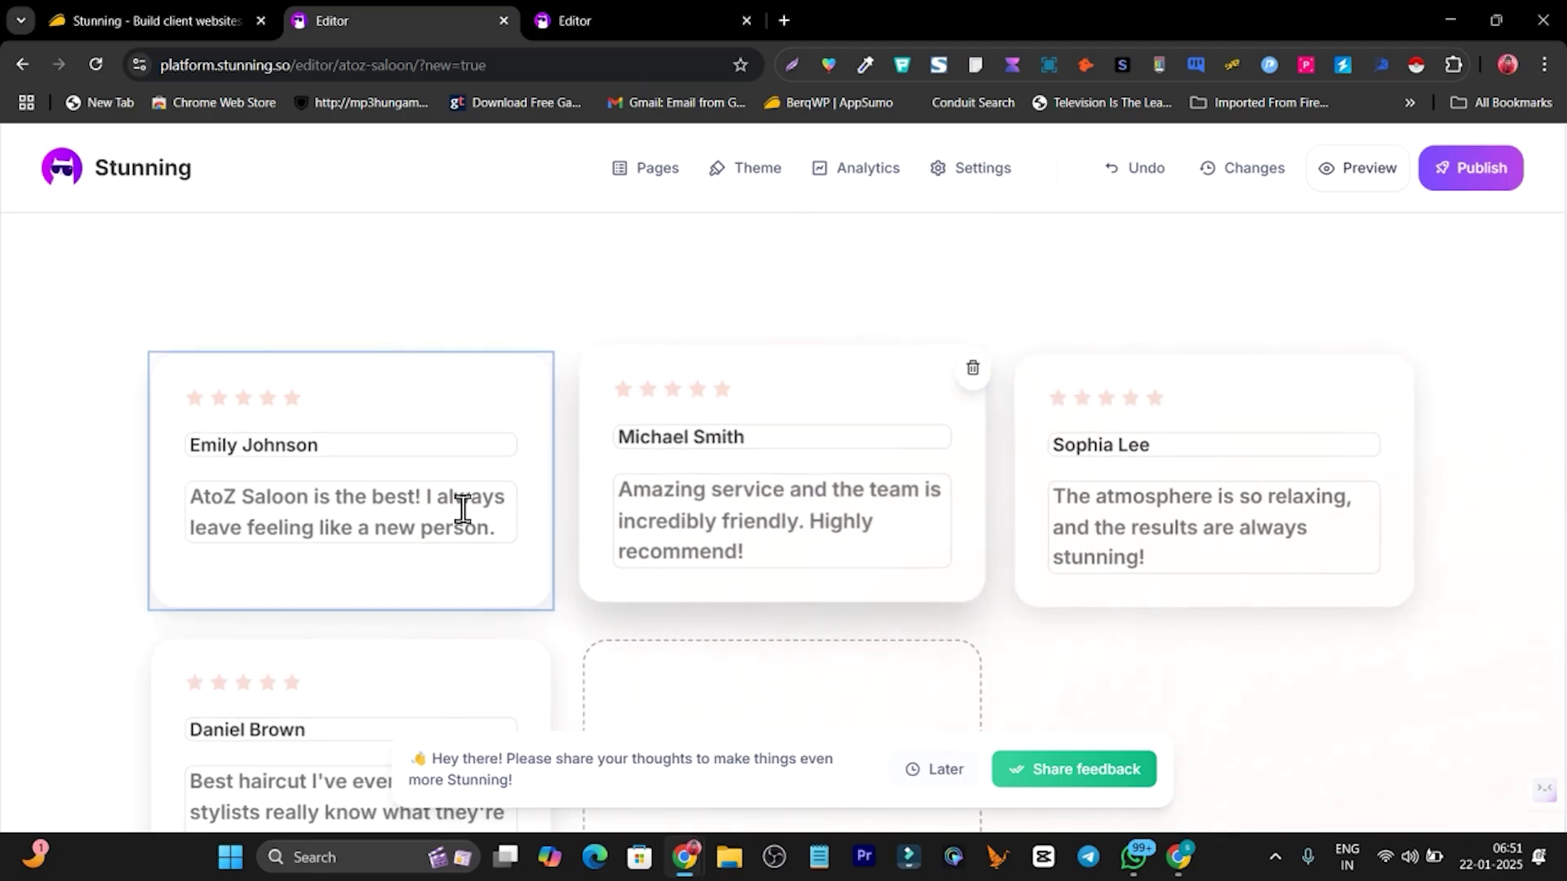
{"action": "scroll", "coordinate": [758, 383], "scroll_direction": "down", "scroll_amount": 2}
{"action": "scroll", "coordinate": [816, 392], "scroll_direction": "down", "scroll_amount": 6}
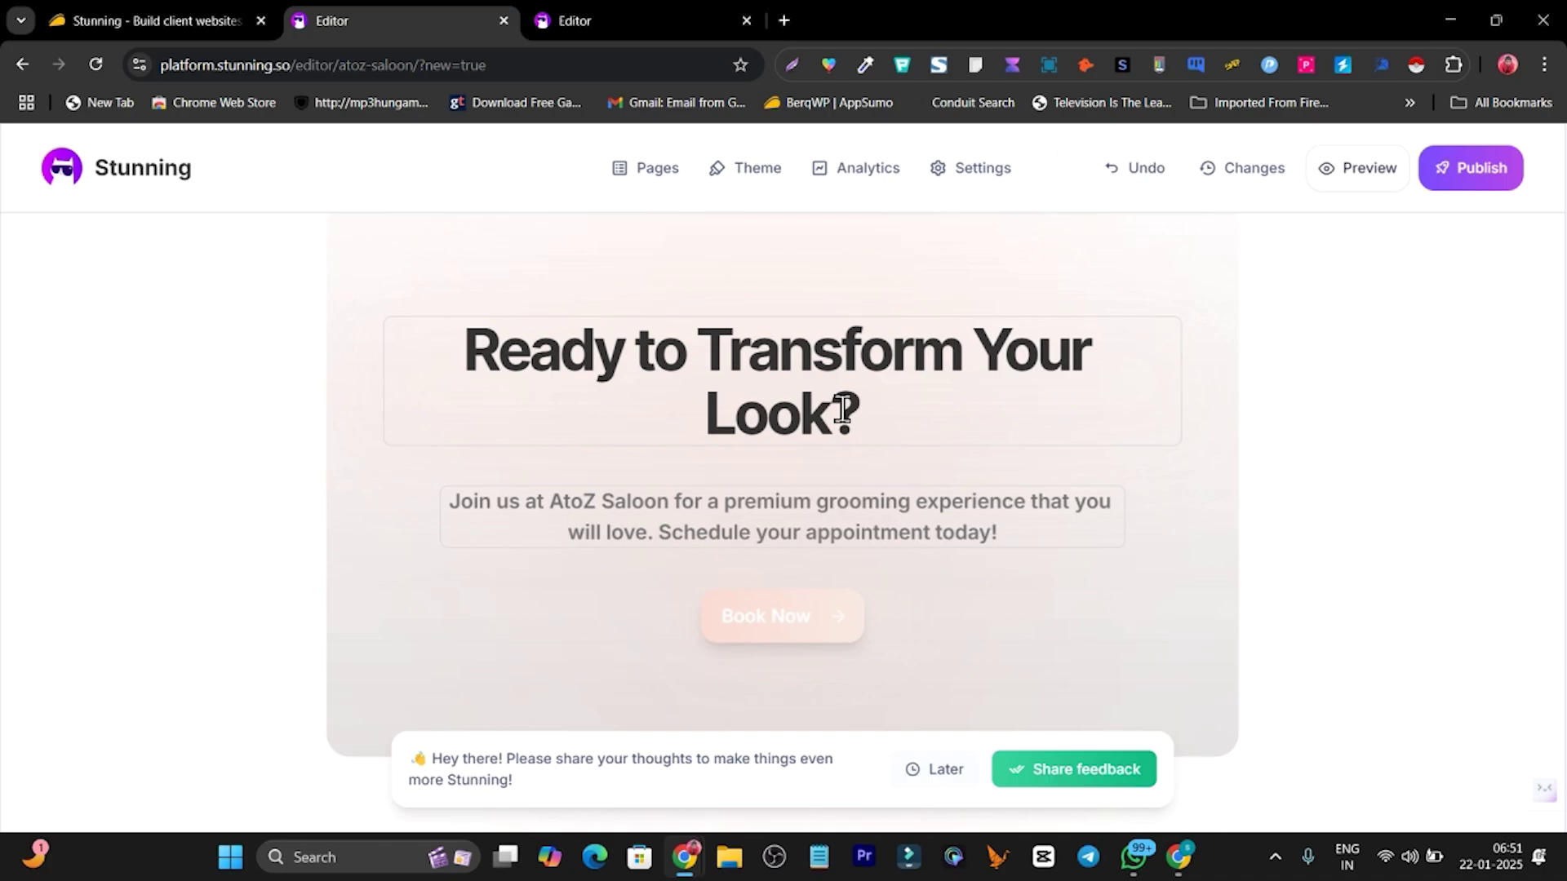
{"action": "scroll", "coordinate": [1074, 383], "scroll_direction": "down", "scroll_amount": 7}
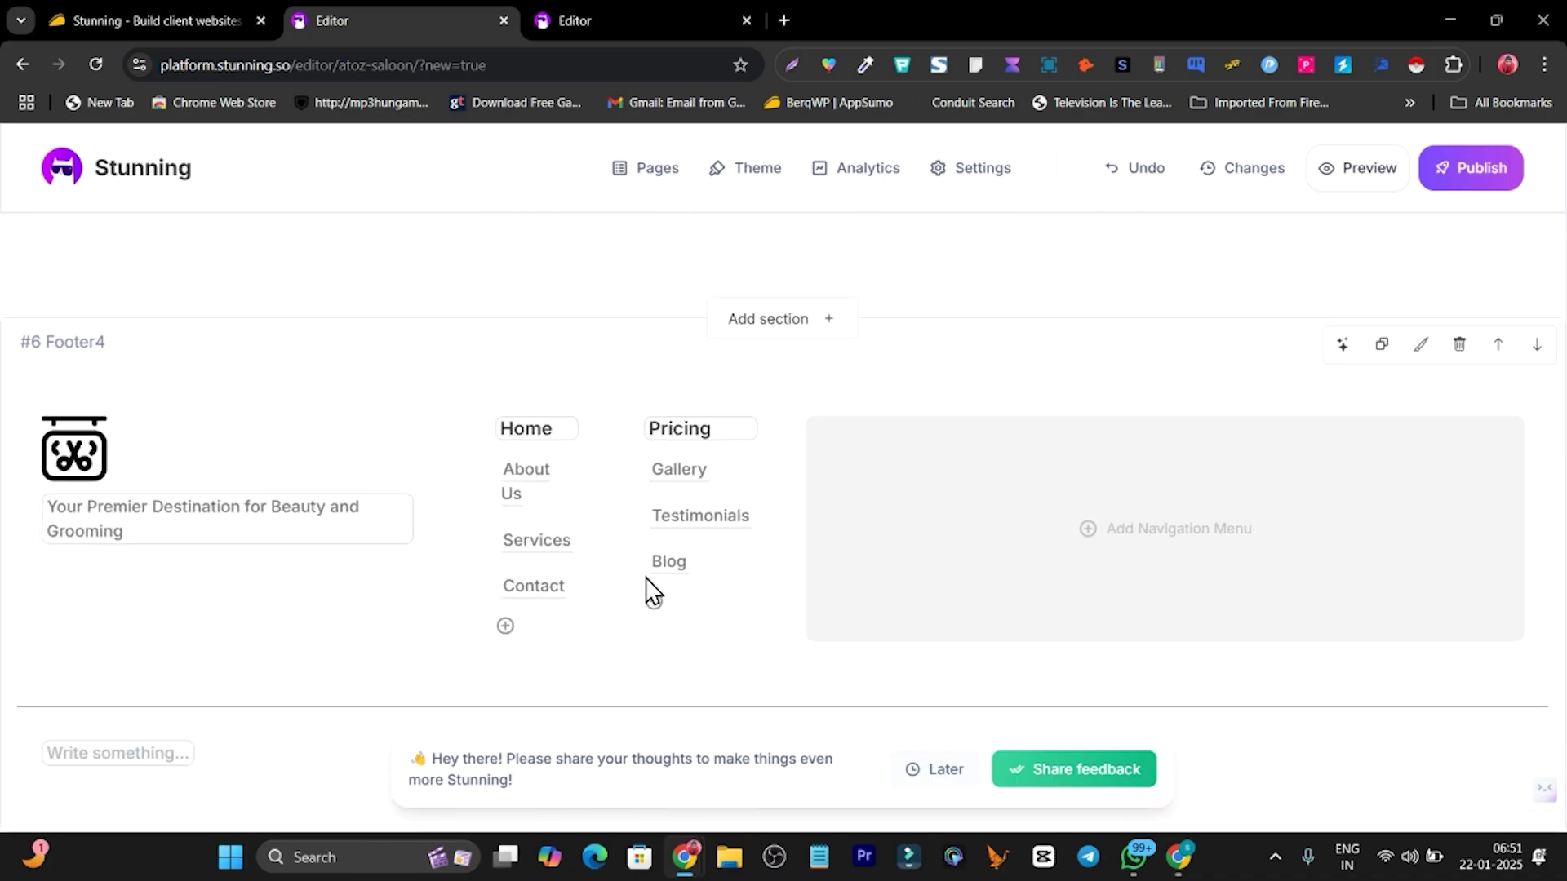
{"action": "scroll", "coordinate": [987, 498], "scroll_direction": "up", "scroll_amount": 10}
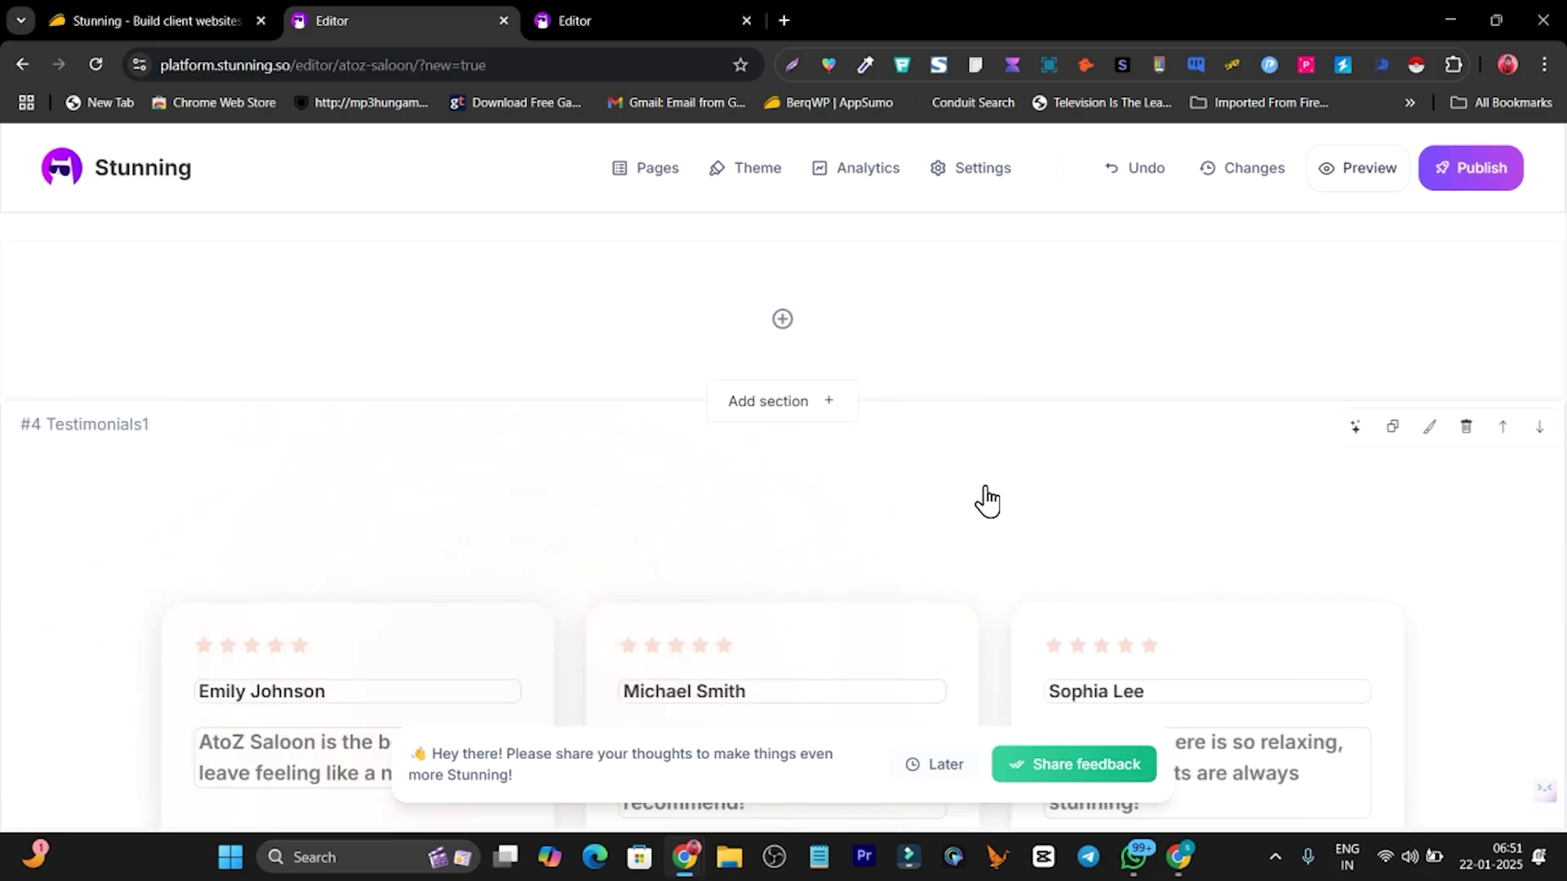
{"action": "scroll", "coordinate": [987, 499], "scroll_direction": "up", "scroll_amount": 10}
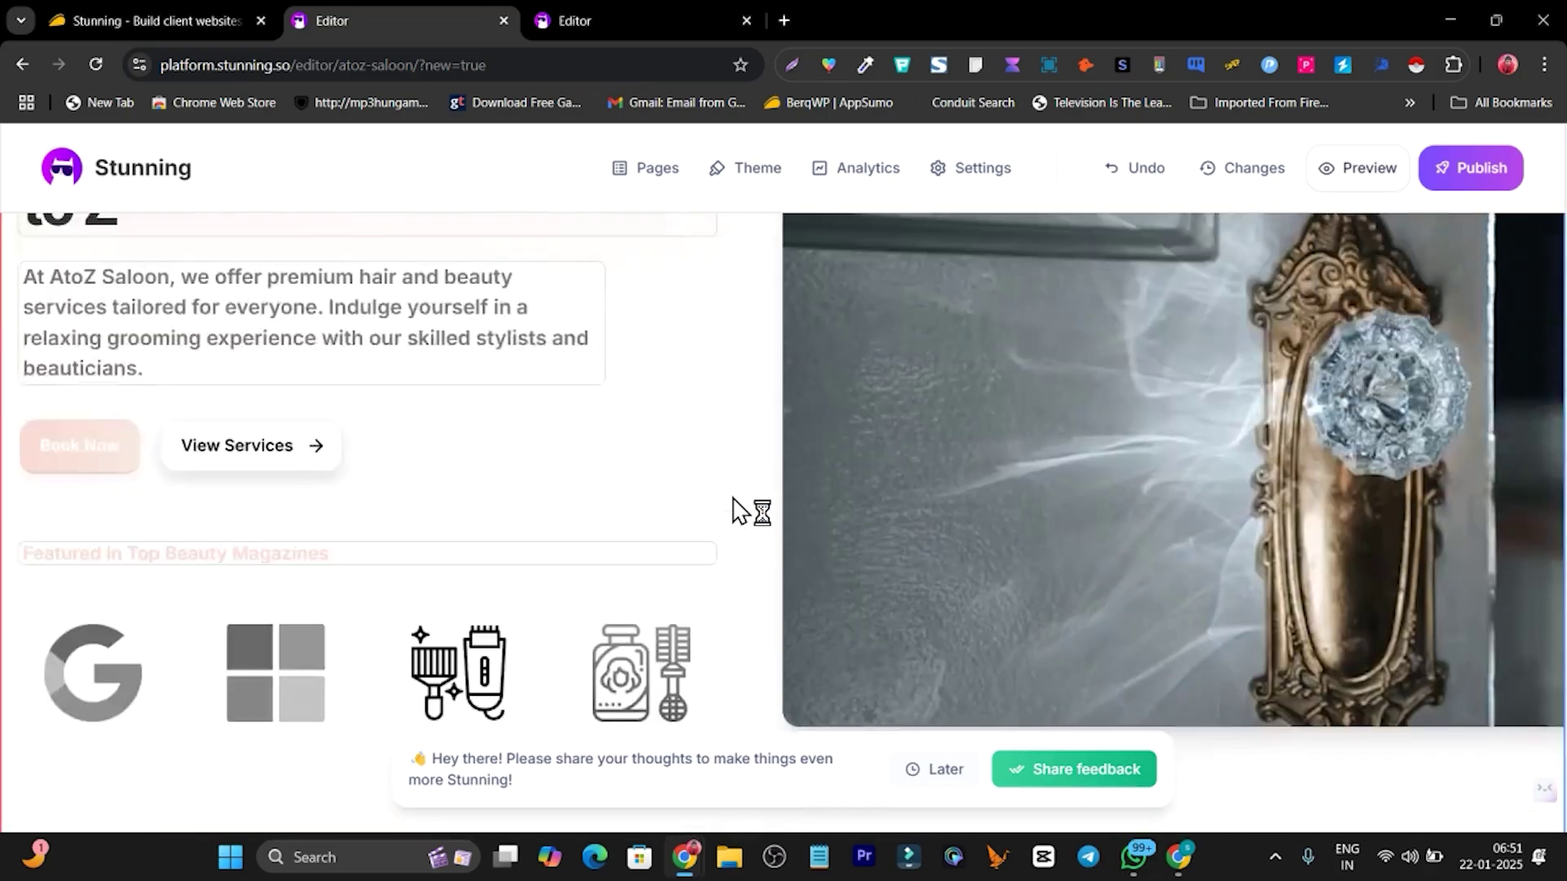
{"action": "scroll", "coordinate": [735, 510], "scroll_direction": "up", "scroll_amount": 3}
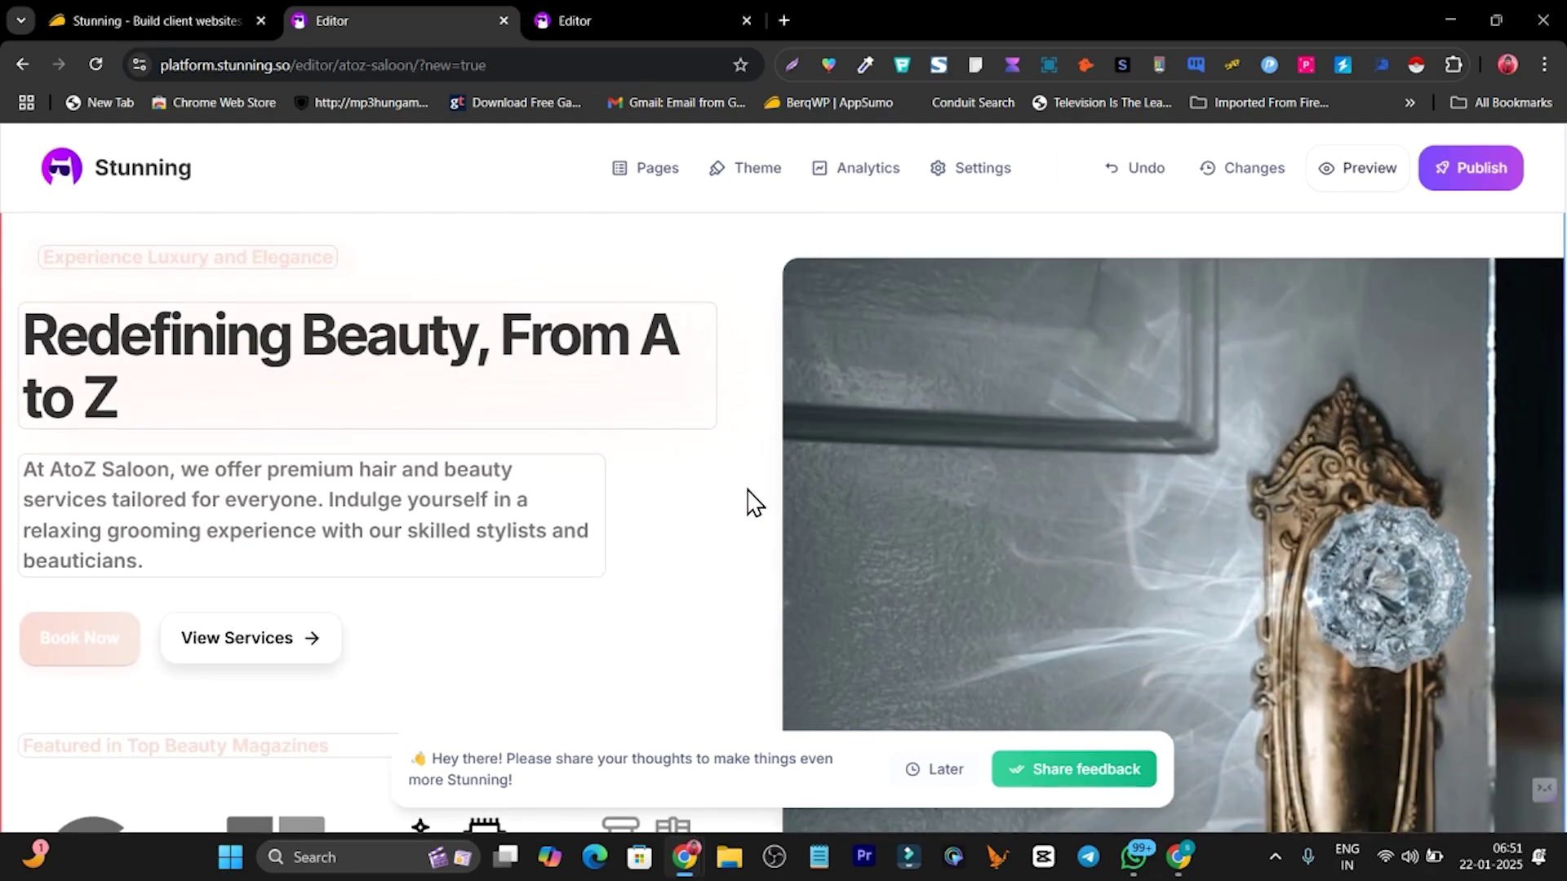
{"action": "scroll", "coordinate": [751, 500], "scroll_direction": "up", "scroll_amount": 4}
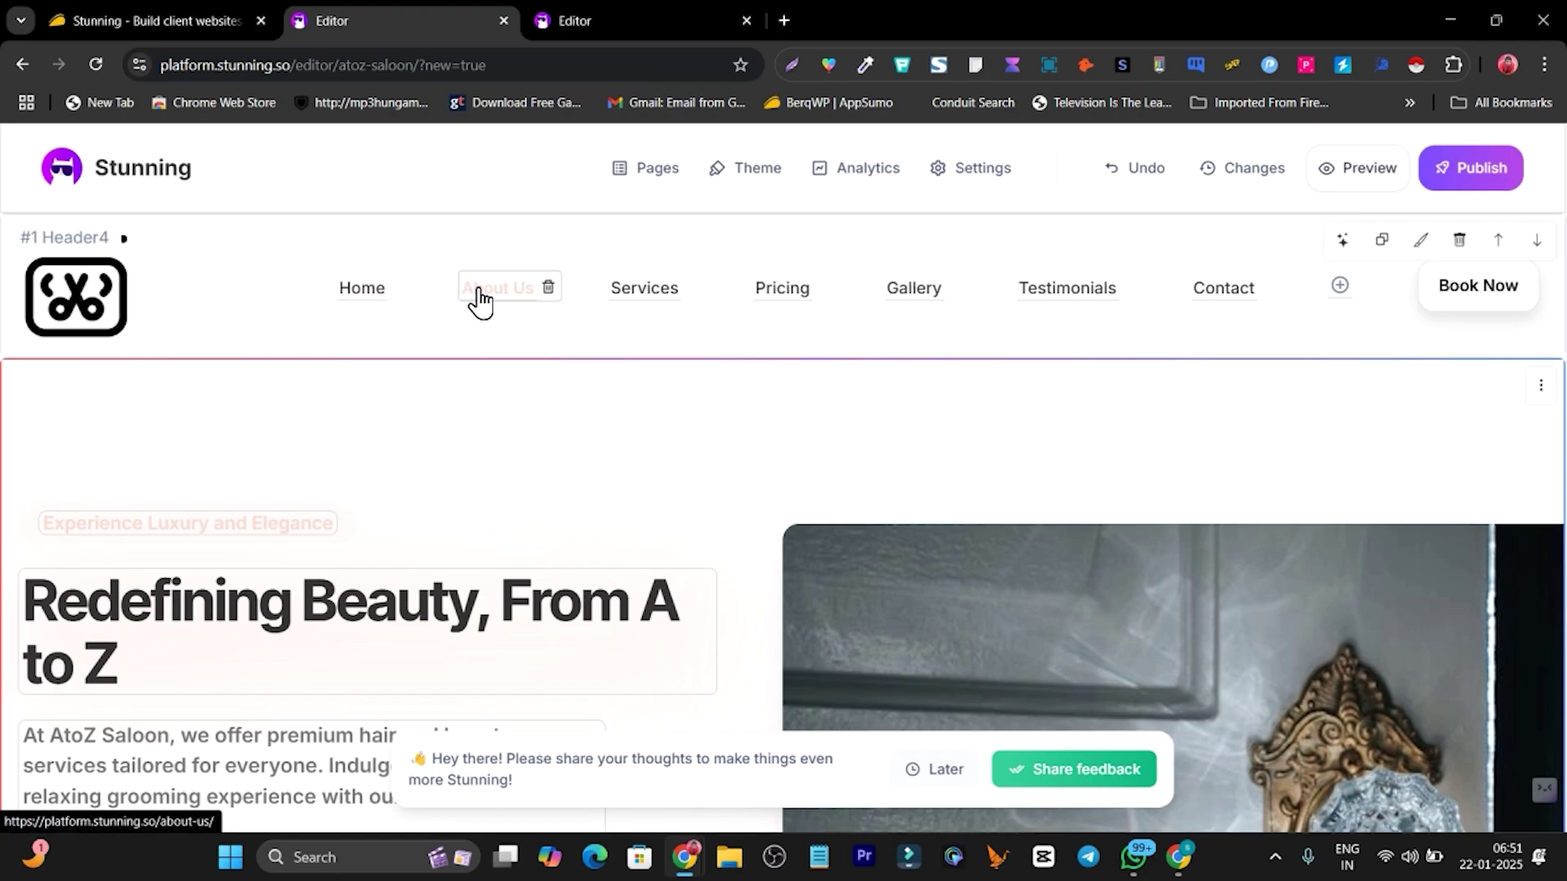
Open the About Us page in the editor, postpone the feedback request and close the page list
{"action": "left_click", "coordinate": [653, 169]}
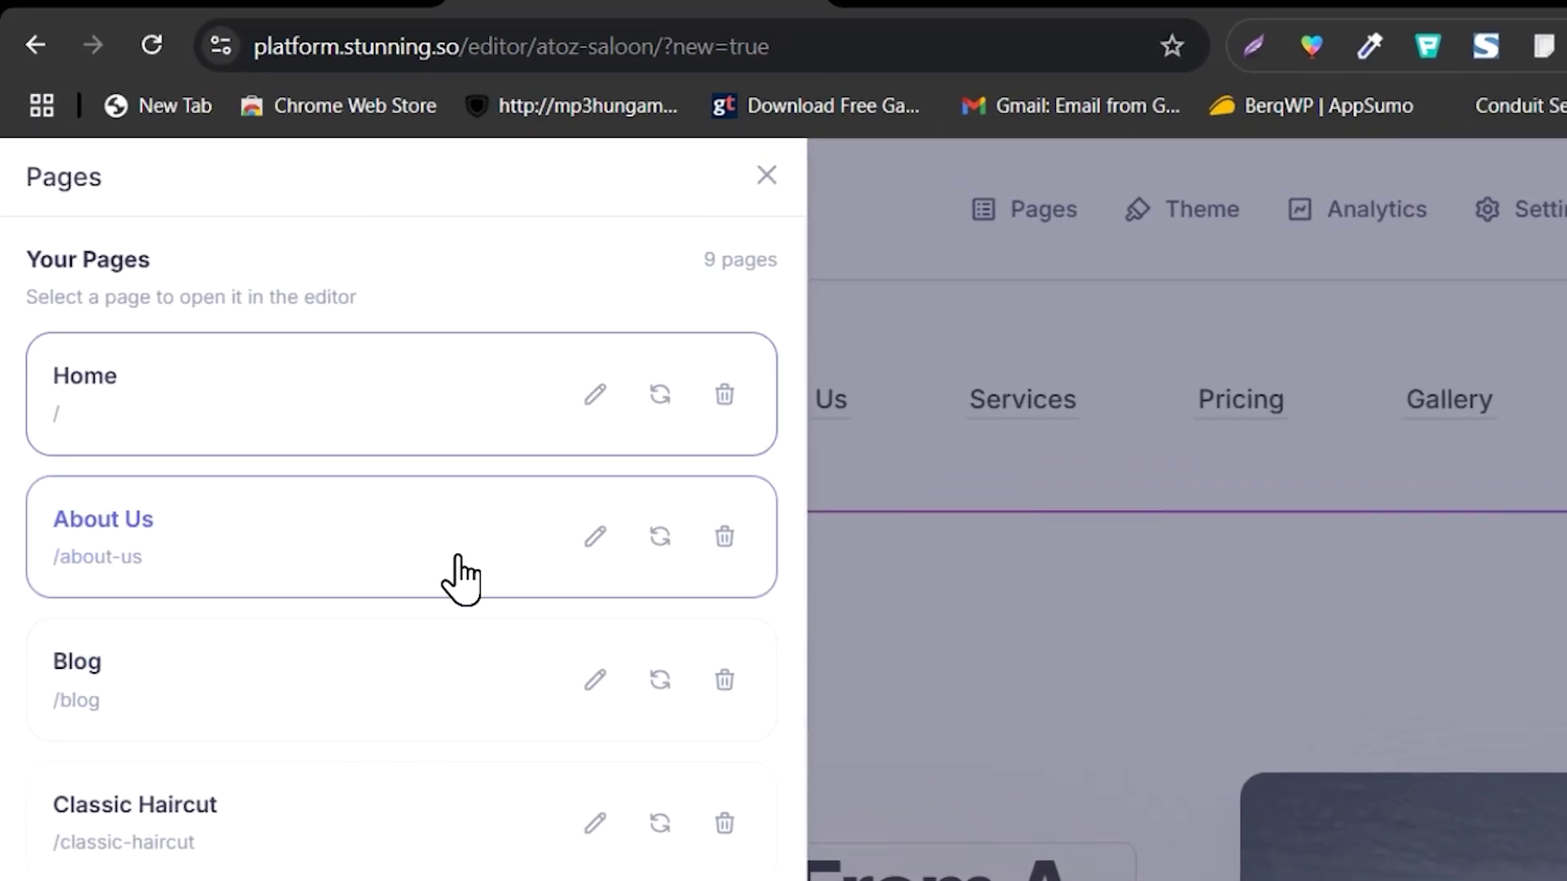
{"action": "left_click", "coordinate": [269, 541]}
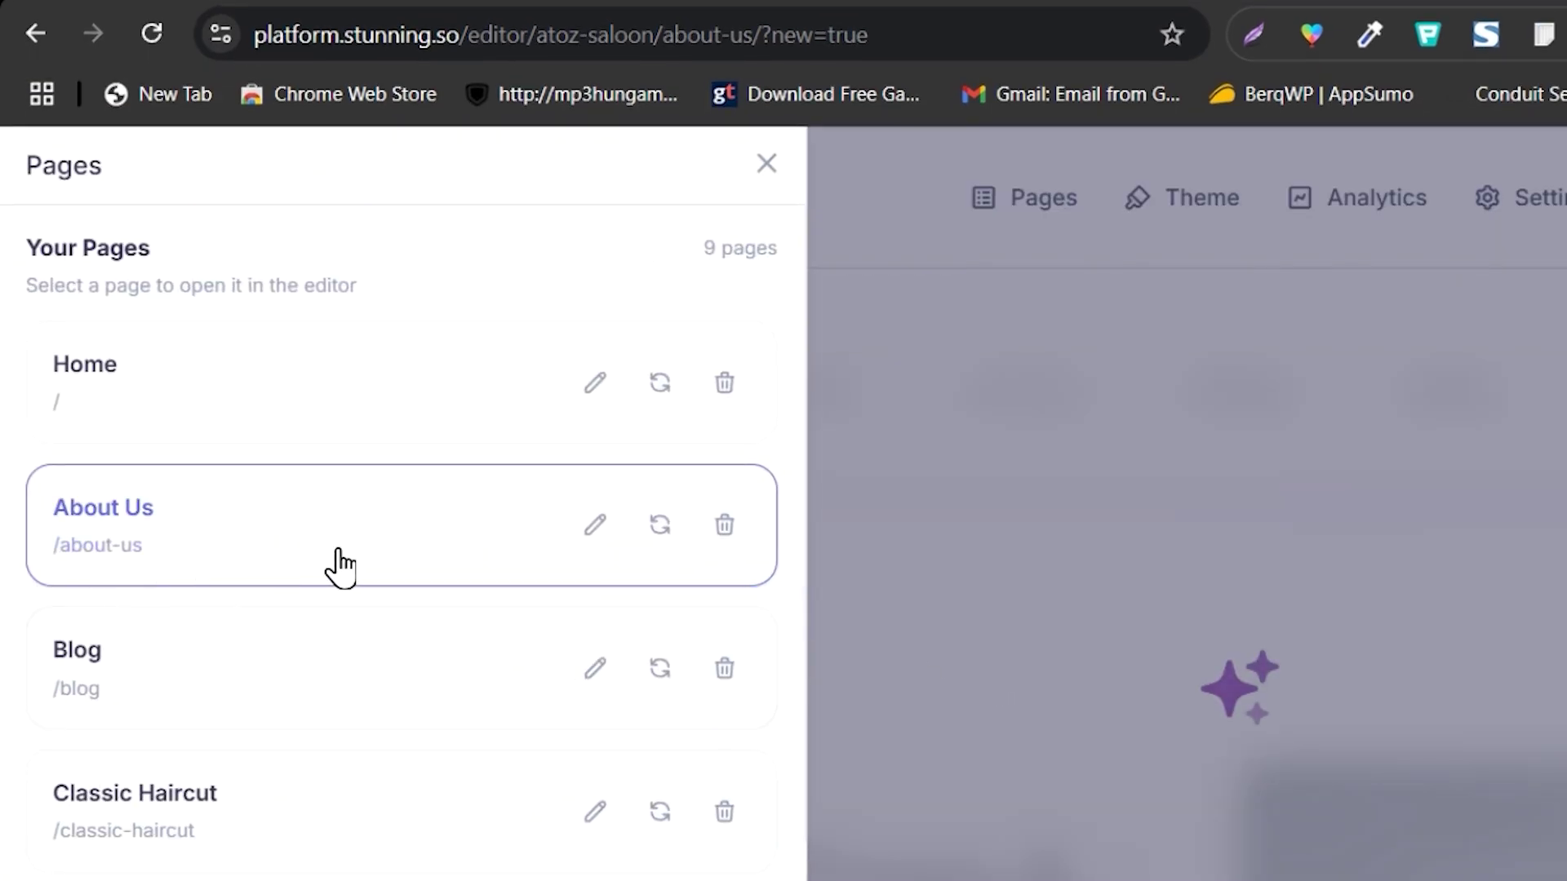
{"action": "left_click", "coordinate": [340, 565]}
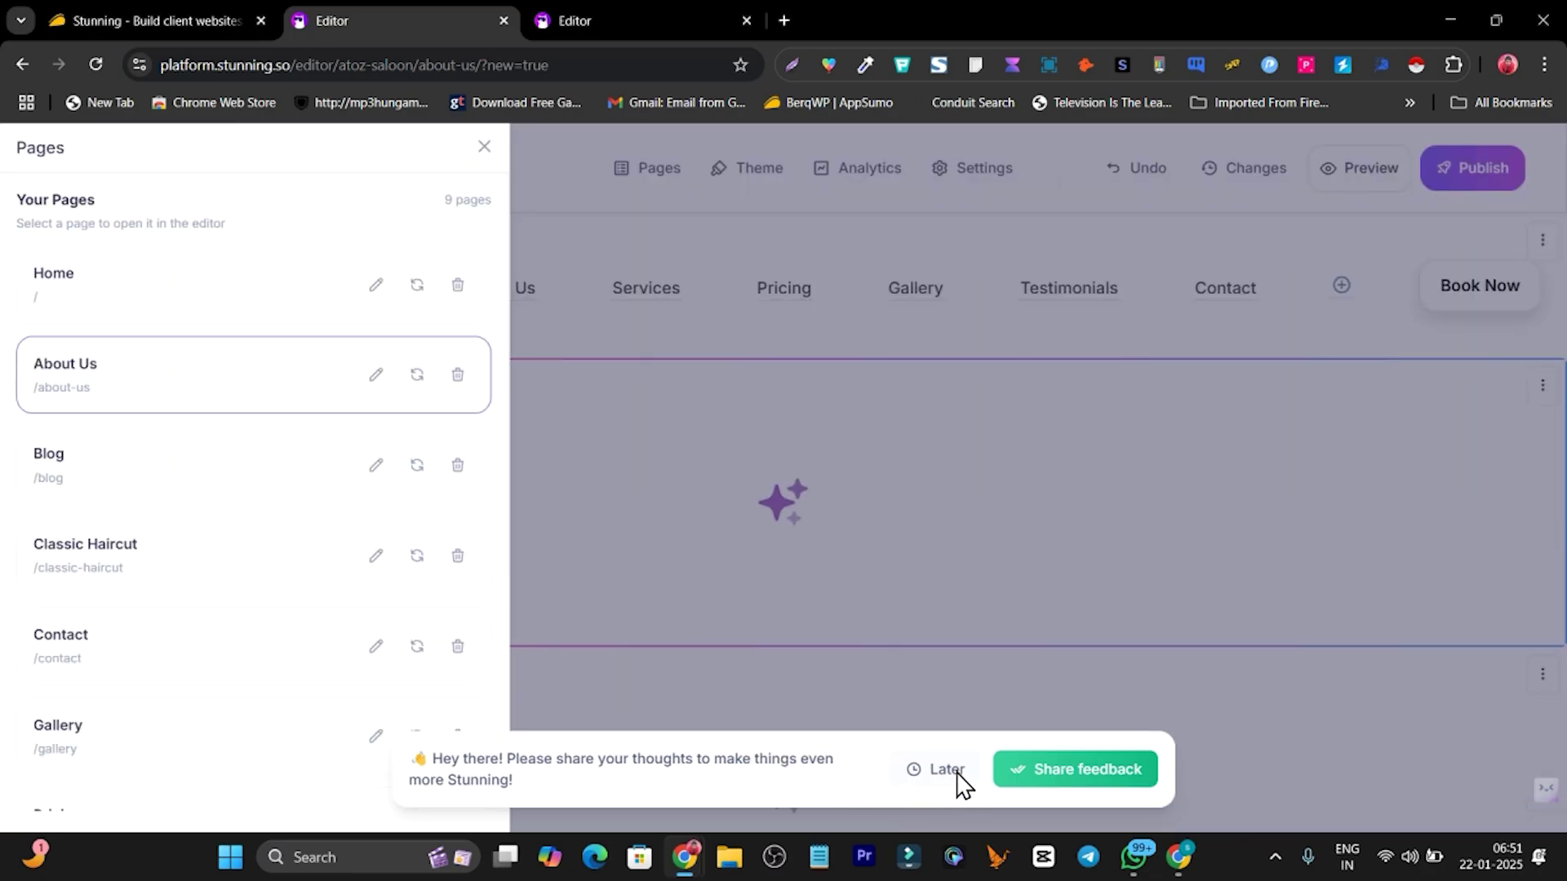
{"action": "left_click", "coordinate": [949, 771]}
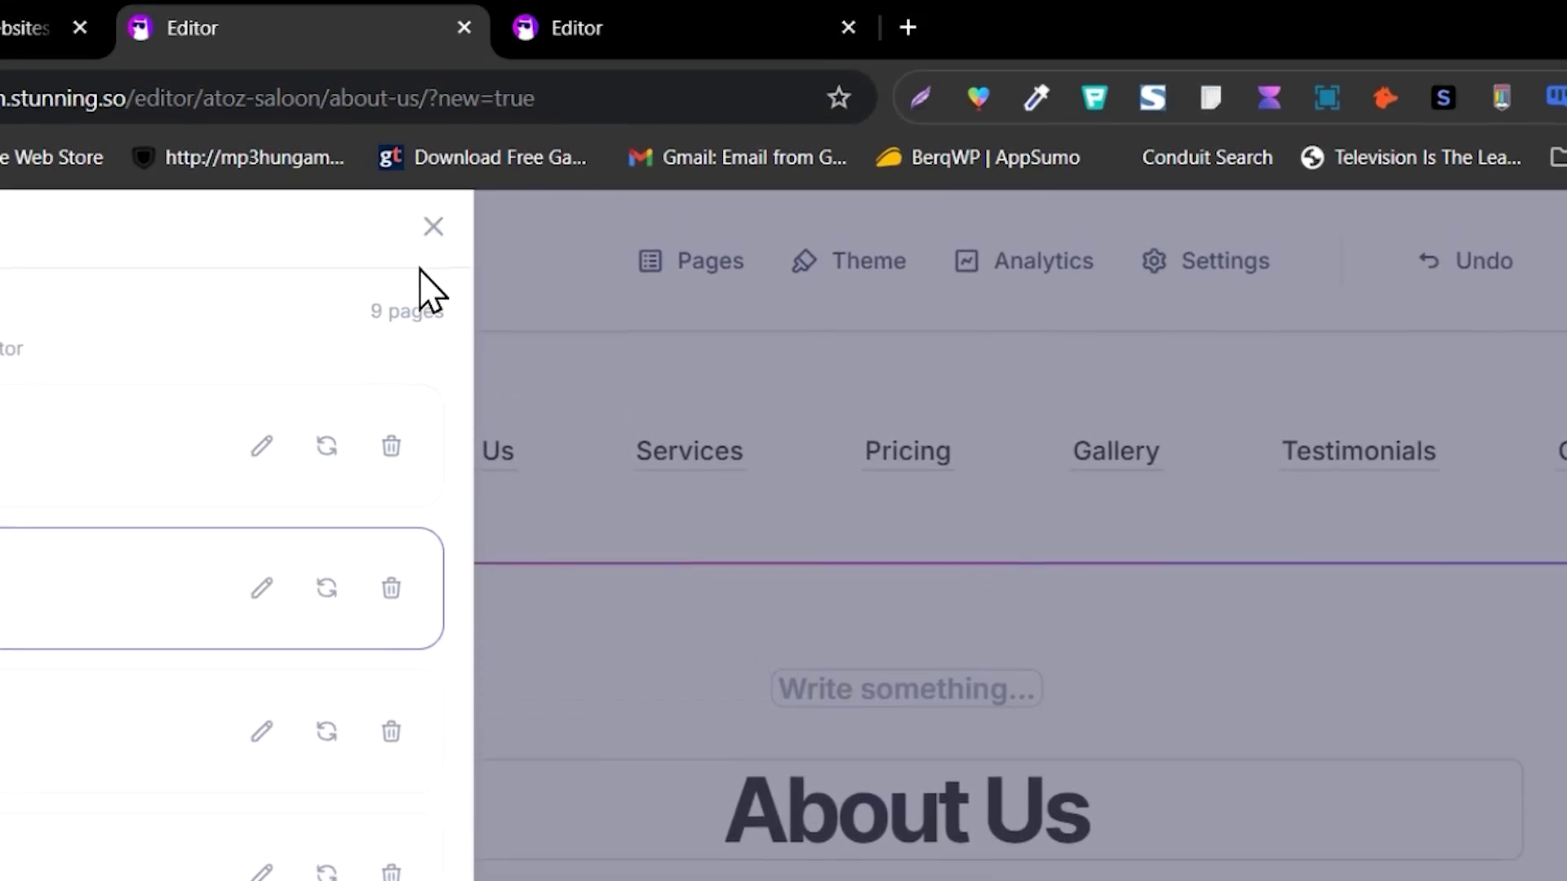
{"action": "left_click", "coordinate": [830, 326]}
Examine the About Us page's introduction, team photos, call-to-action and footer
{"action": "scroll", "coordinate": [903, 239], "scroll_direction": "down", "scroll_amount": 12}
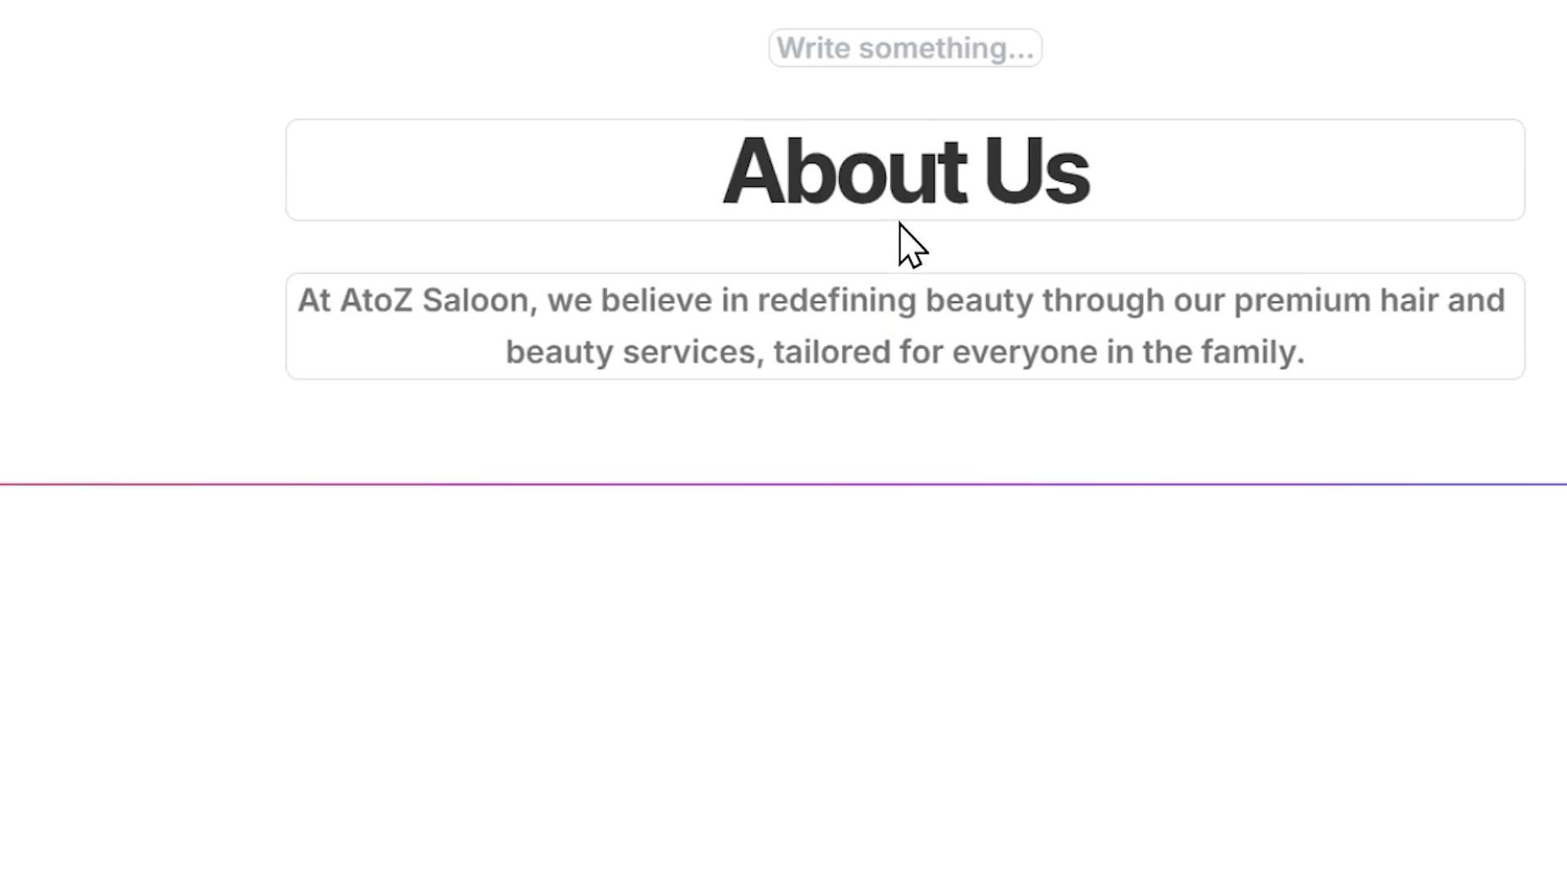
{"action": "scroll", "coordinate": [907, 199], "scroll_direction": "up", "scroll_amount": 6}
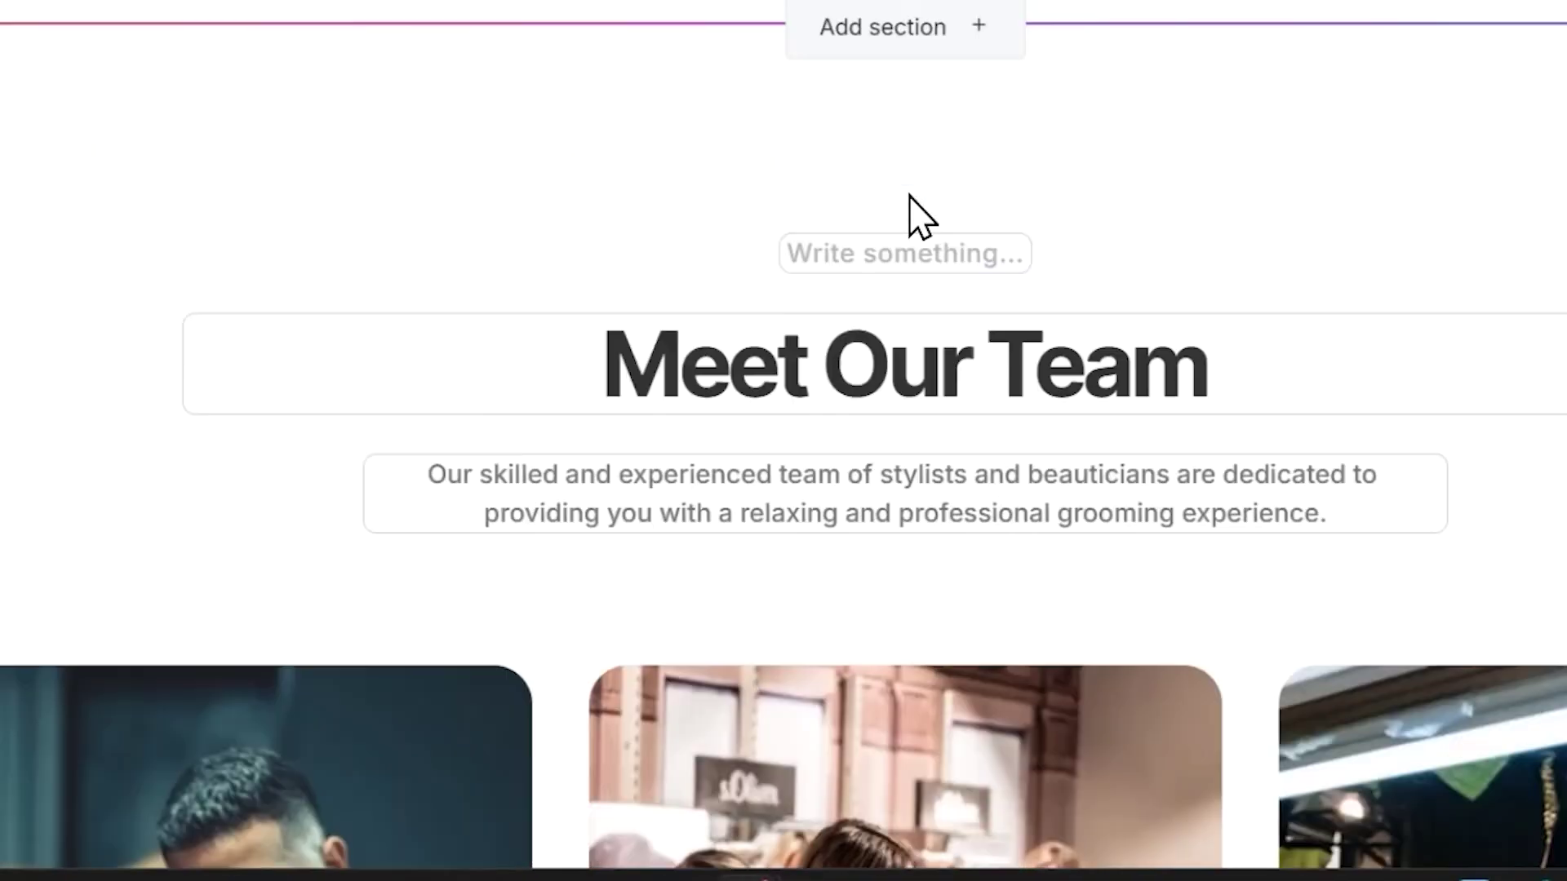
{"action": "scroll", "coordinate": [909, 199], "scroll_direction": "down", "scroll_amount": 6}
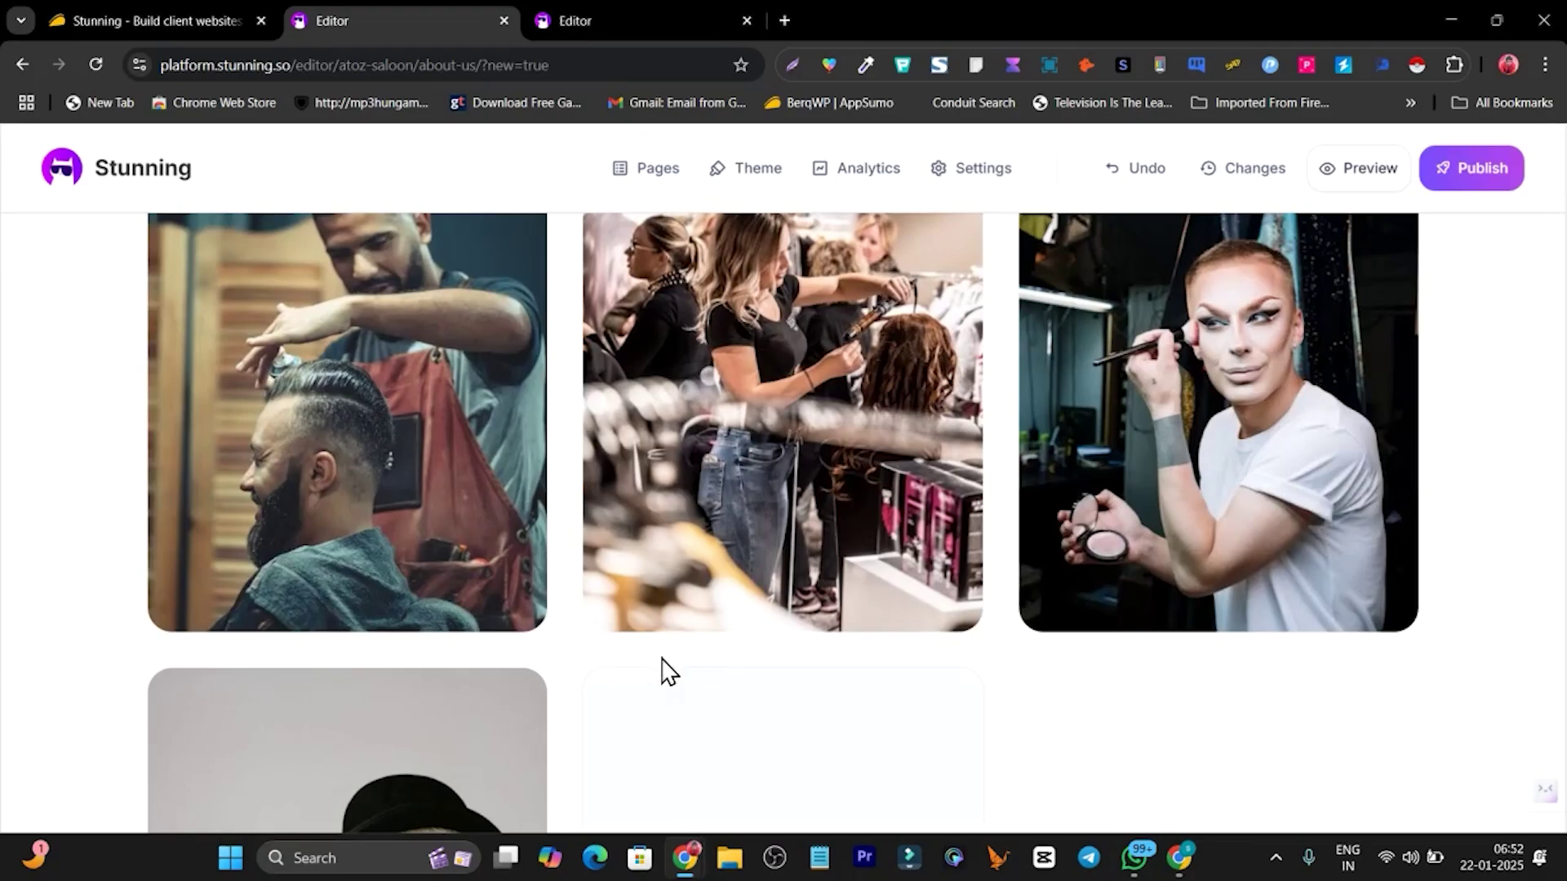
{"action": "scroll", "coordinate": [989, 534], "scroll_direction": "up", "scroll_amount": 5}
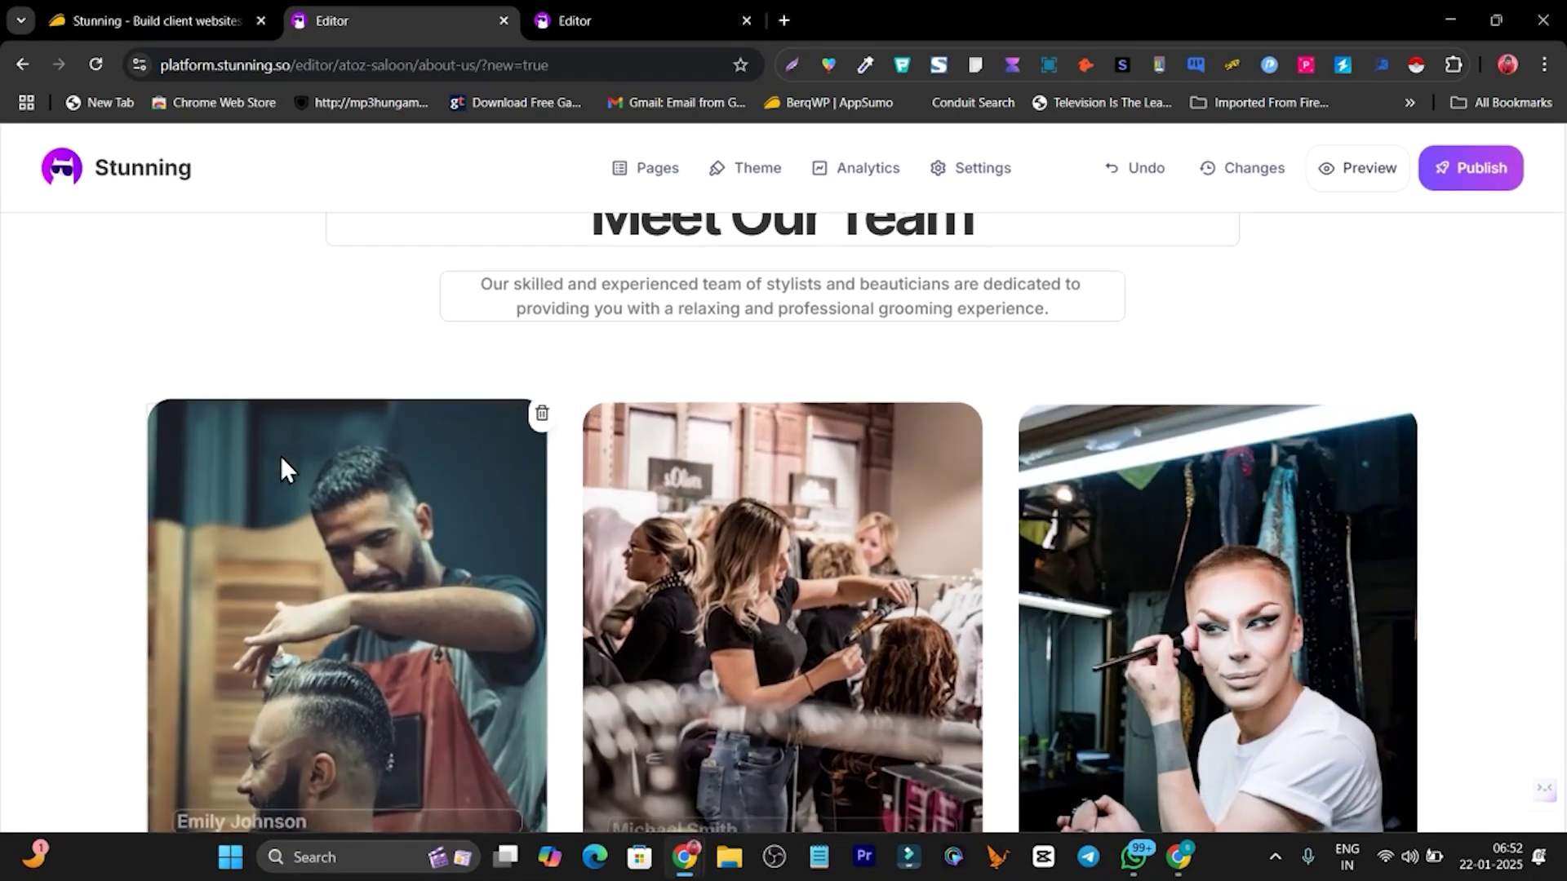
{"action": "scroll", "coordinate": [555, 383], "scroll_direction": "up", "scroll_amount": 3}
{"action": "scroll", "coordinate": [1017, 438], "scroll_direction": "down", "scroll_amount": 15}
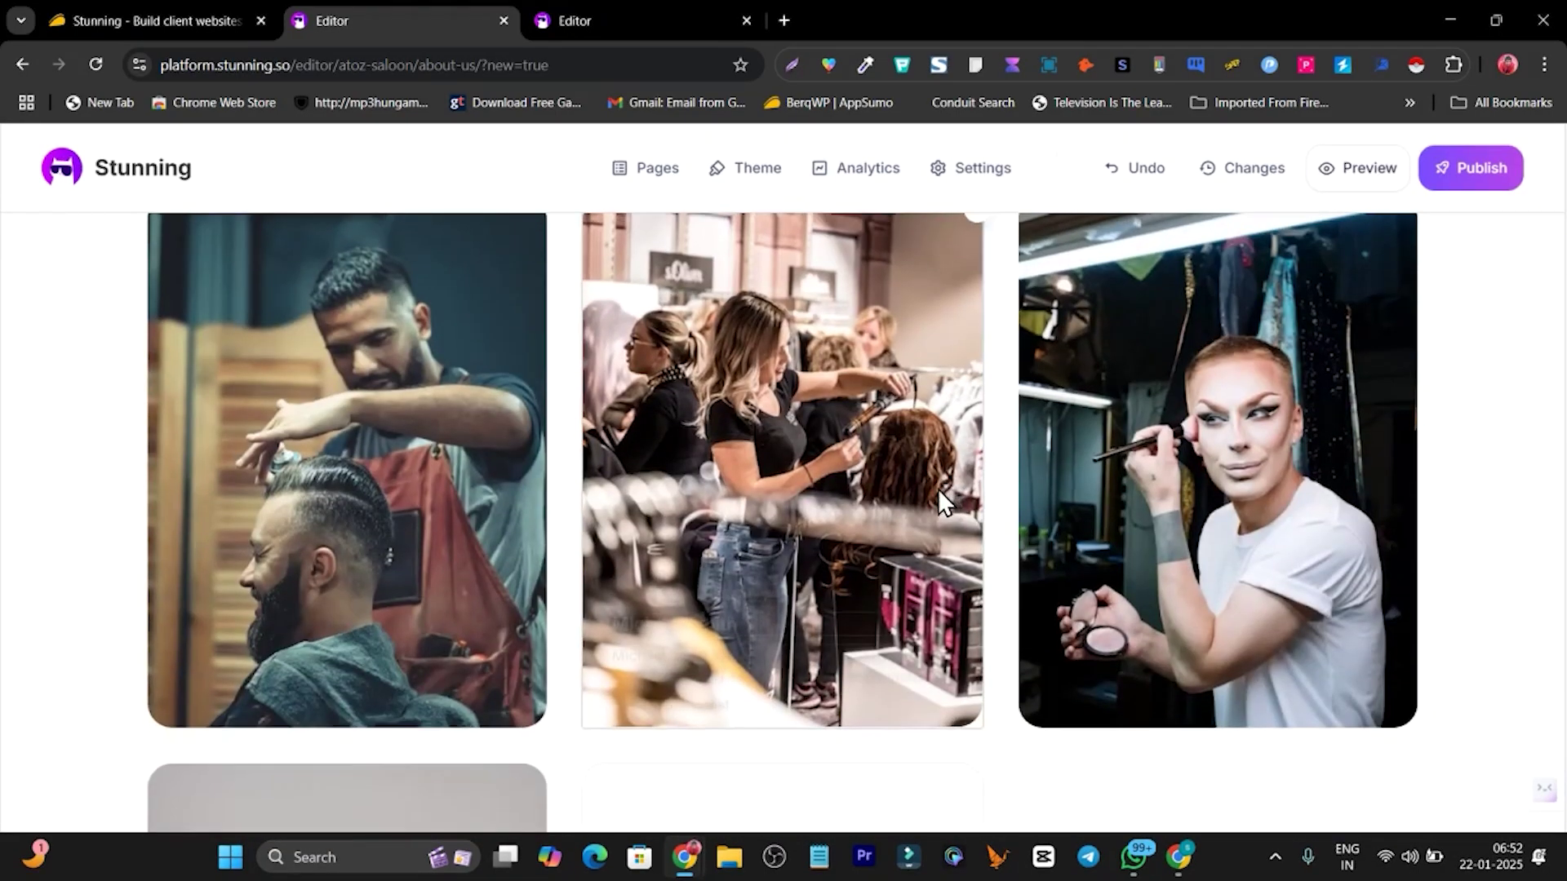
{"action": "scroll", "coordinate": [326, 448], "scroll_direction": "down", "scroll_amount": 2}
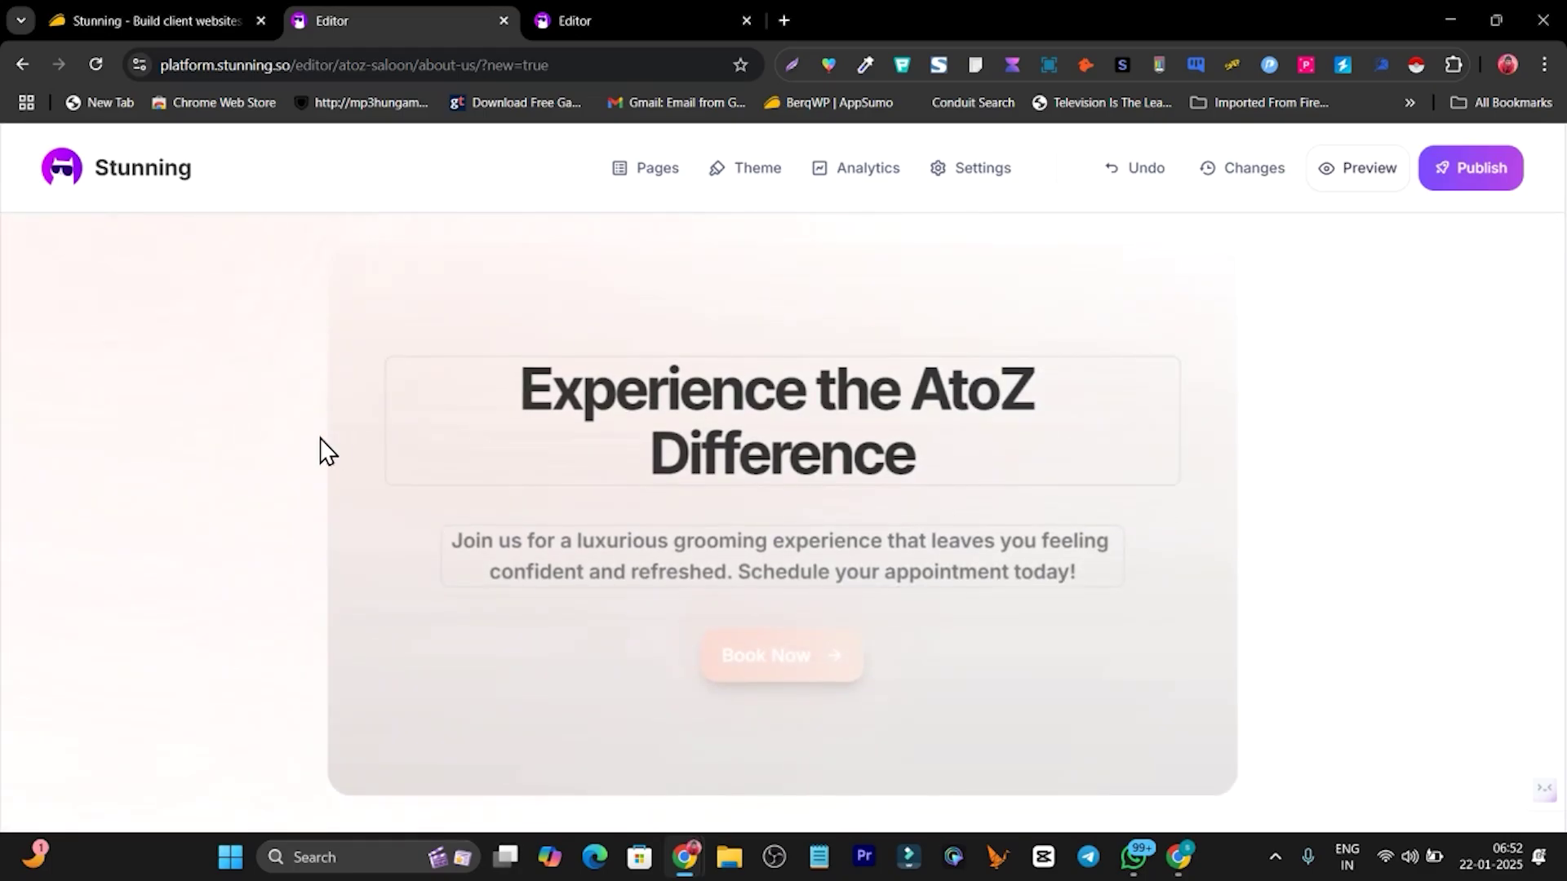
{"action": "scroll", "coordinate": [762, 457], "scroll_direction": "down", "scroll_amount": 3}
{"action": "scroll", "coordinate": [543, 459], "scroll_direction": "down", "scroll_amount": 3}
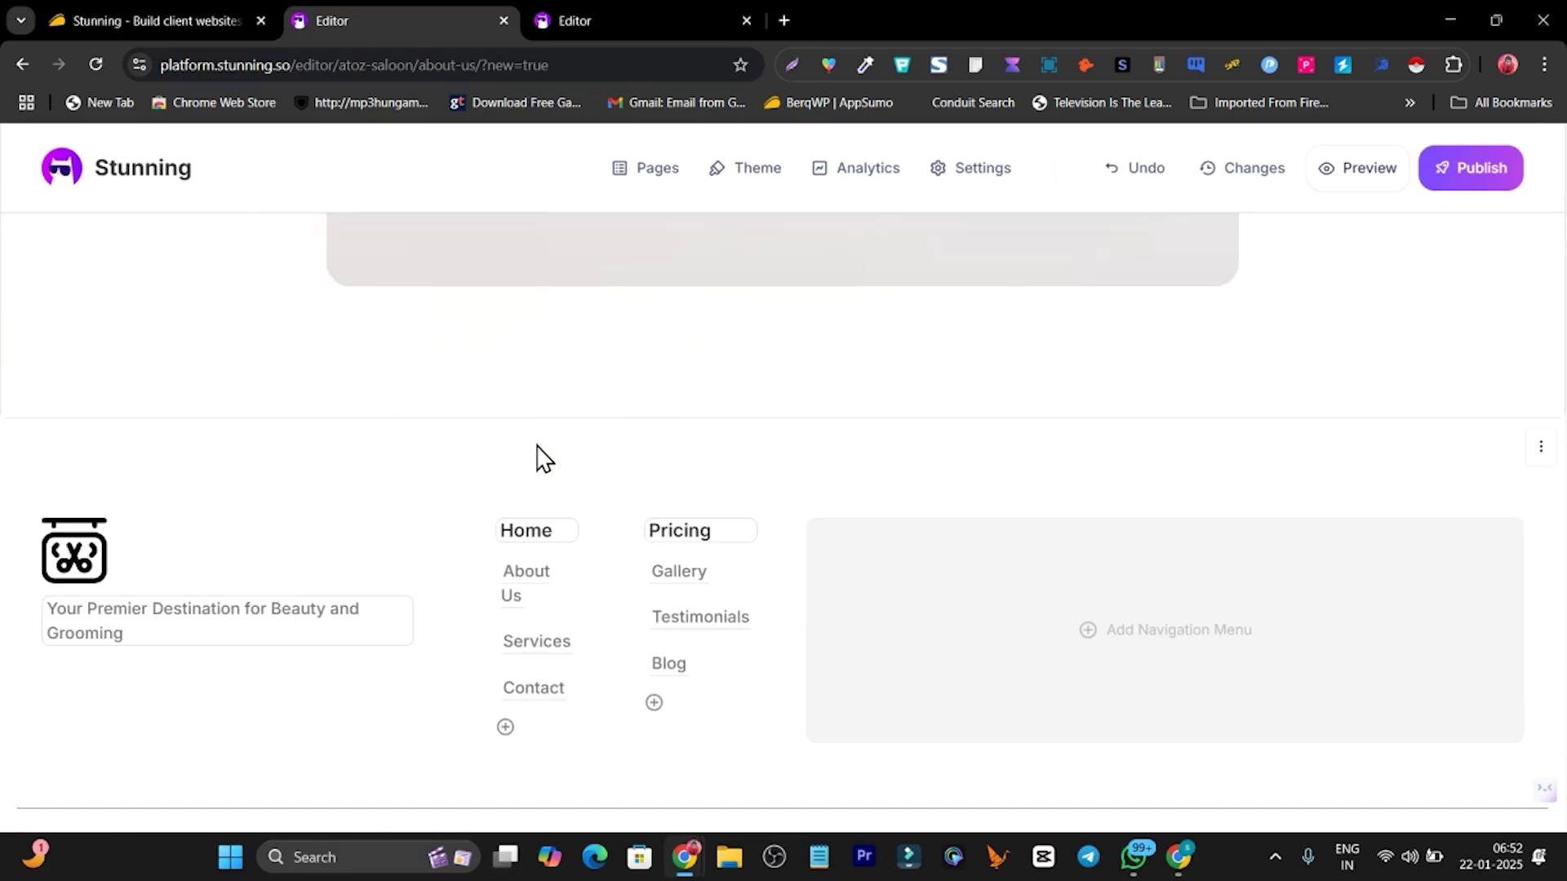
{"action": "scroll", "coordinate": [1068, 424], "scroll_direction": "up", "scroll_amount": 4}
{"action": "scroll", "coordinate": [927, 587], "scroll_direction": "down", "scroll_amount": 5}
{"action": "scroll", "coordinate": [815, 595], "scroll_direction": "up", "scroll_amount": 5}
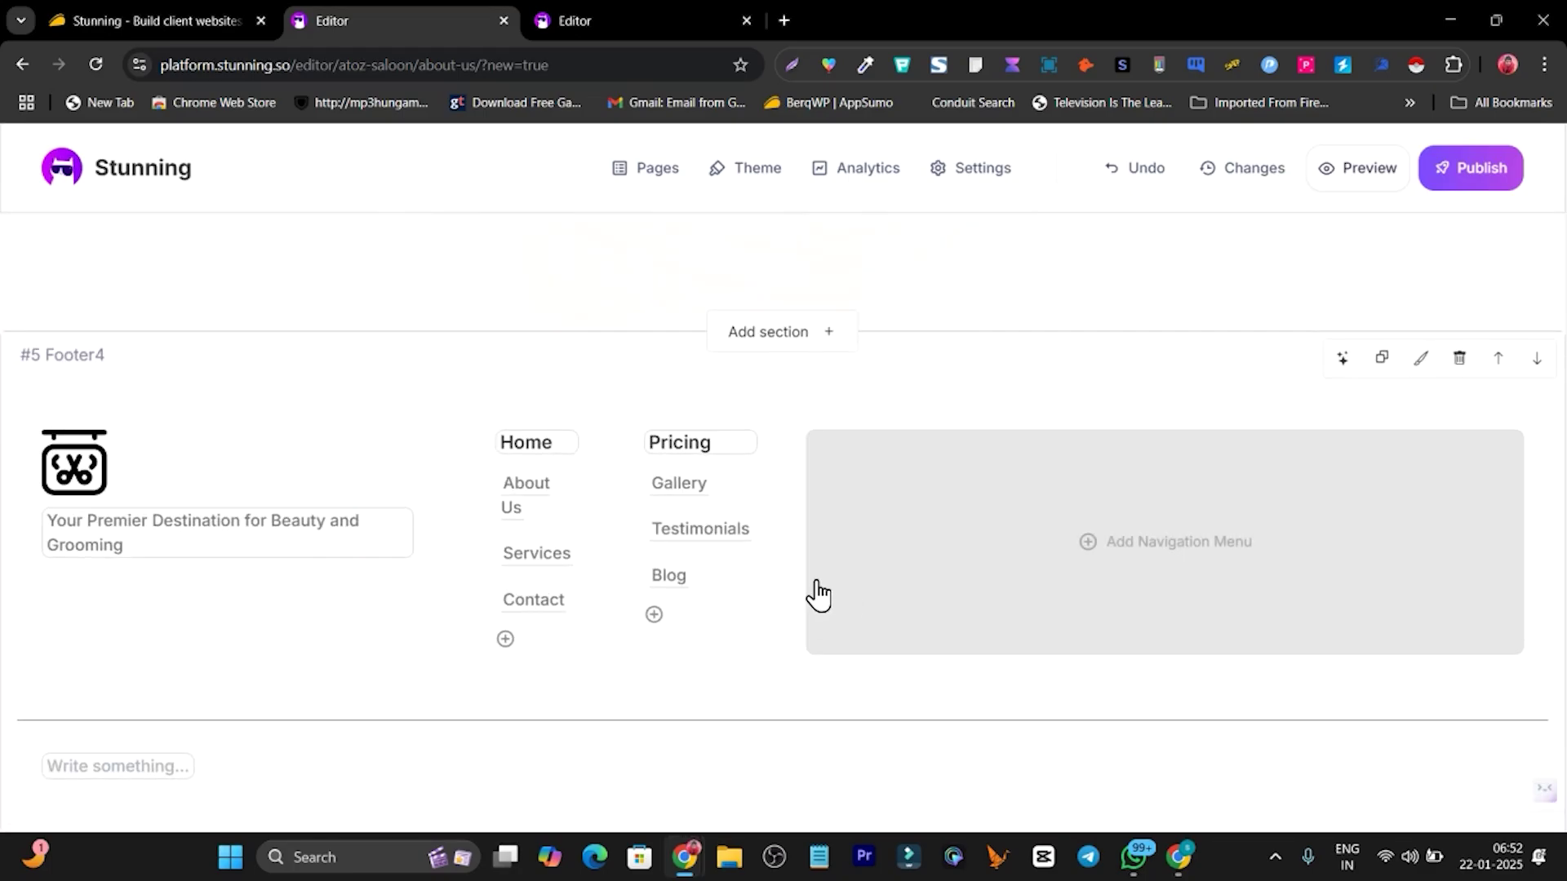
{"action": "scroll", "coordinate": [681, 211], "scroll_direction": "up", "scroll_amount": 3}
Open the Services page in the editor, close the page list and view its service cards
{"action": "left_click", "coordinate": [650, 186]}
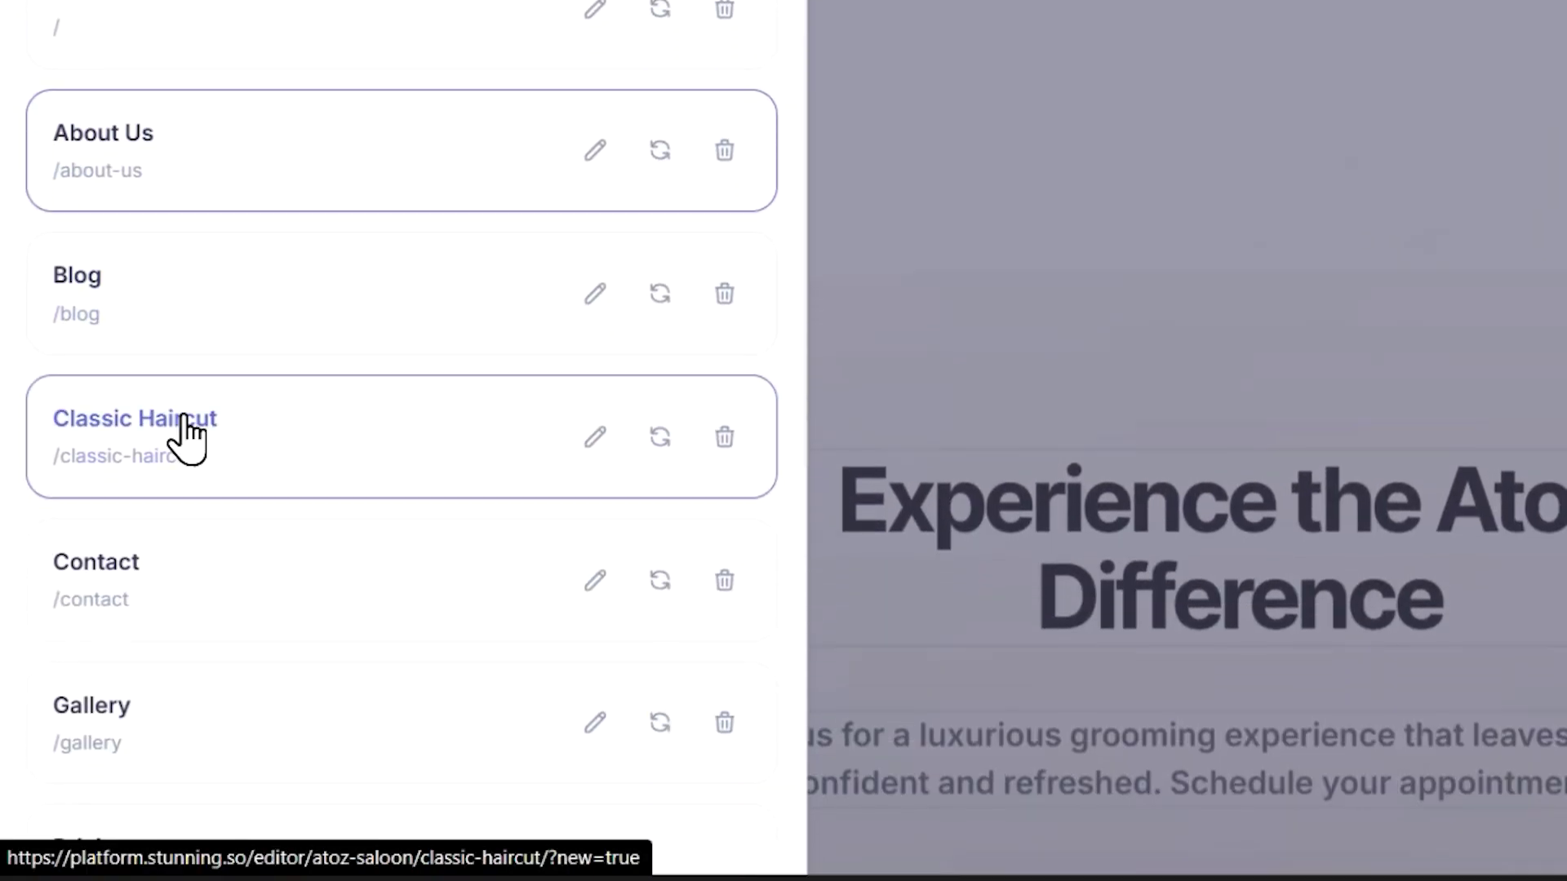
{"action": "scroll", "coordinate": [287, 428], "scroll_direction": "down", "scroll_amount": 3}
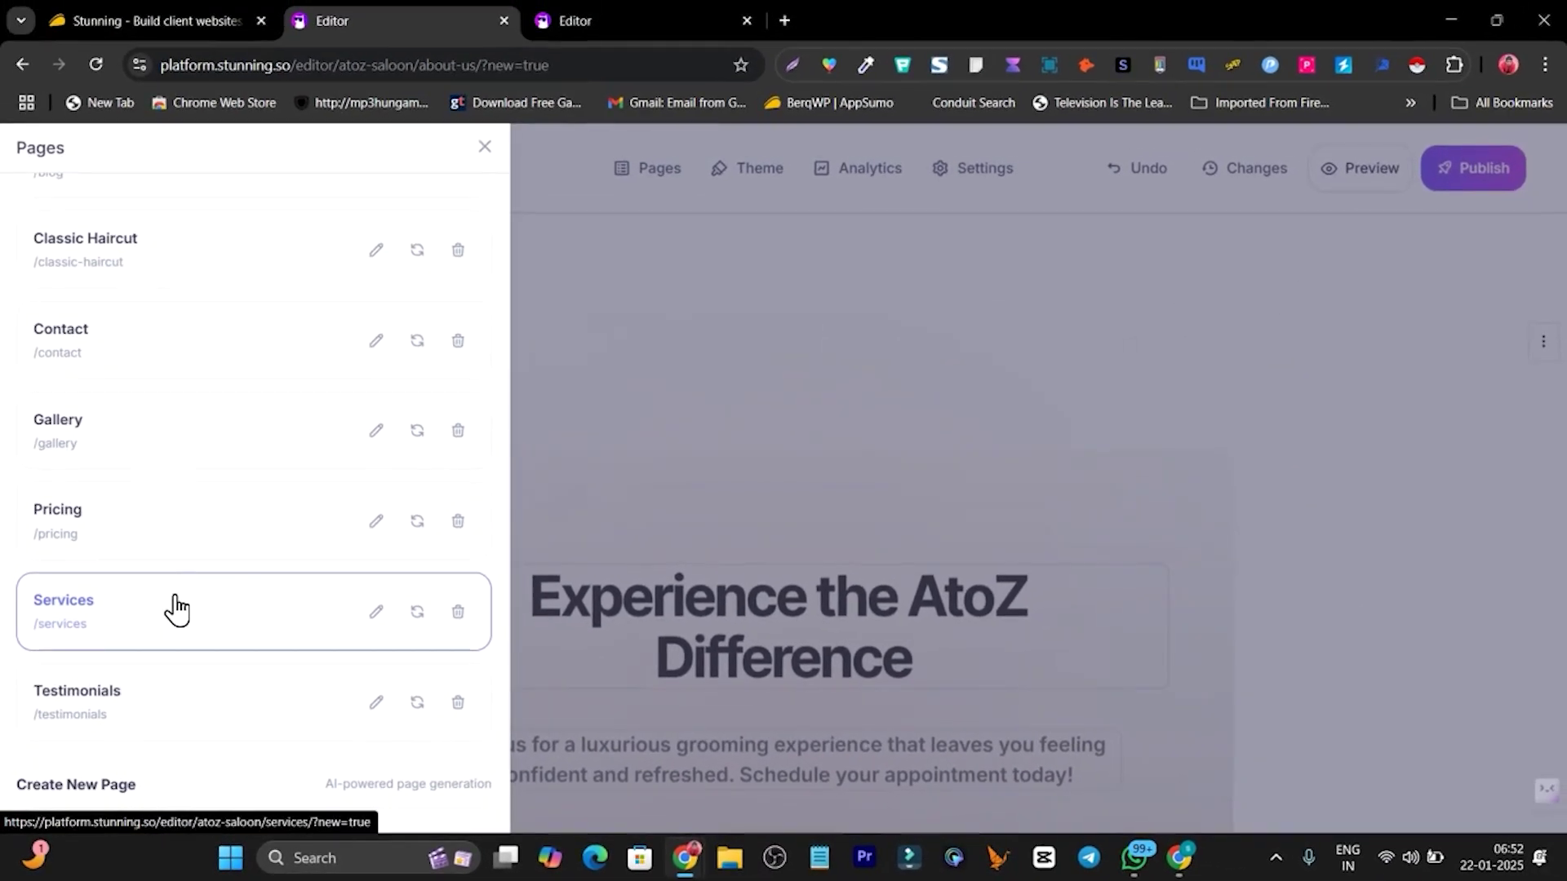
{"action": "left_click", "coordinate": [217, 633]}
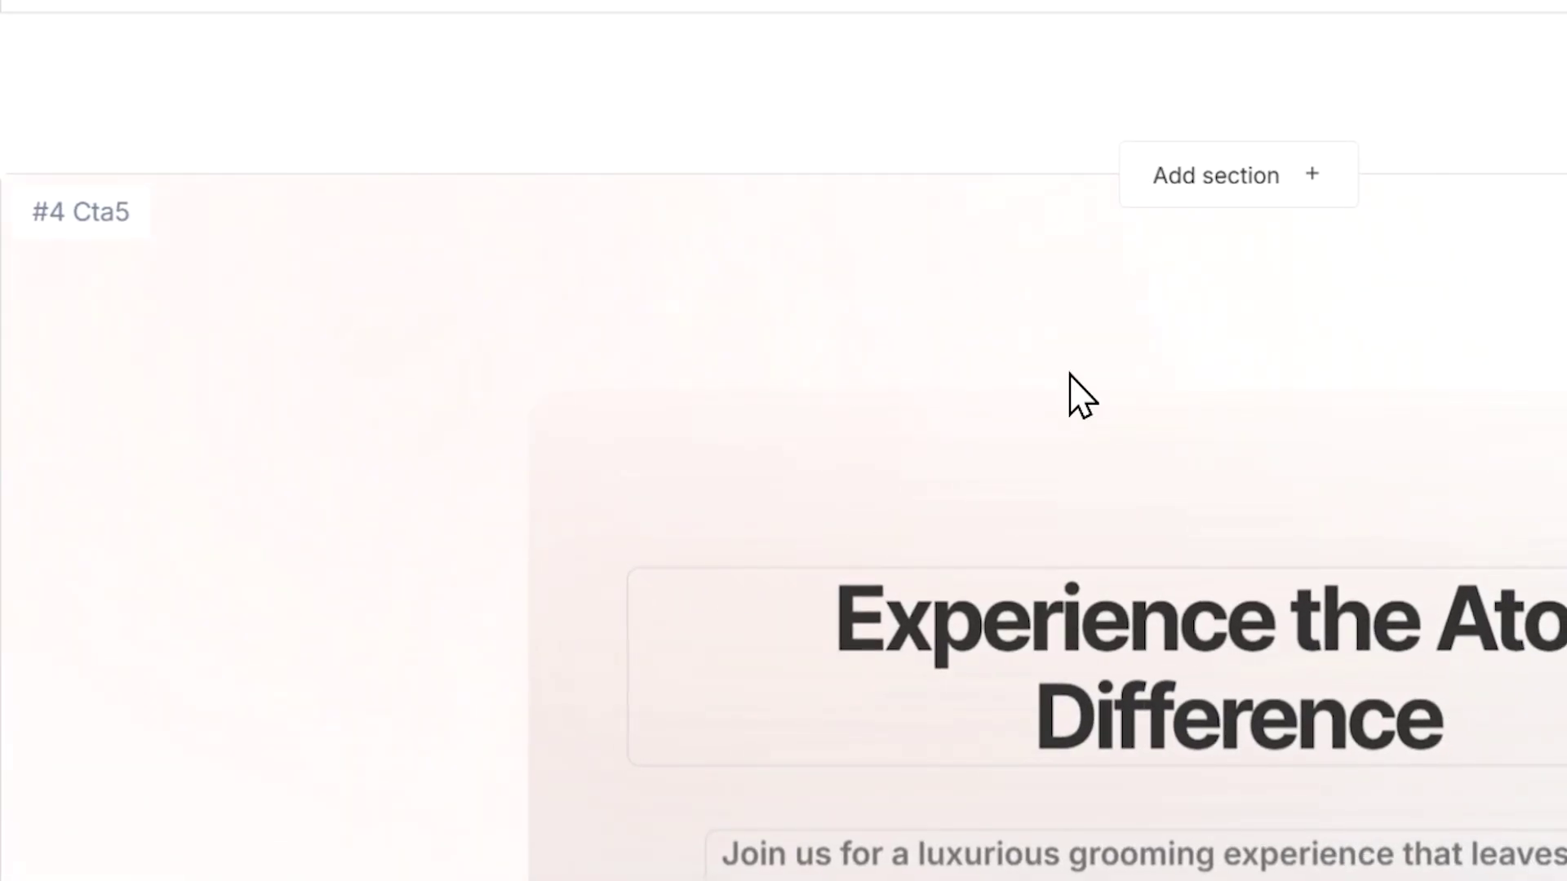
{"action": "scroll", "coordinate": [787, 353], "scroll_direction": "up", "scroll_amount": 10}
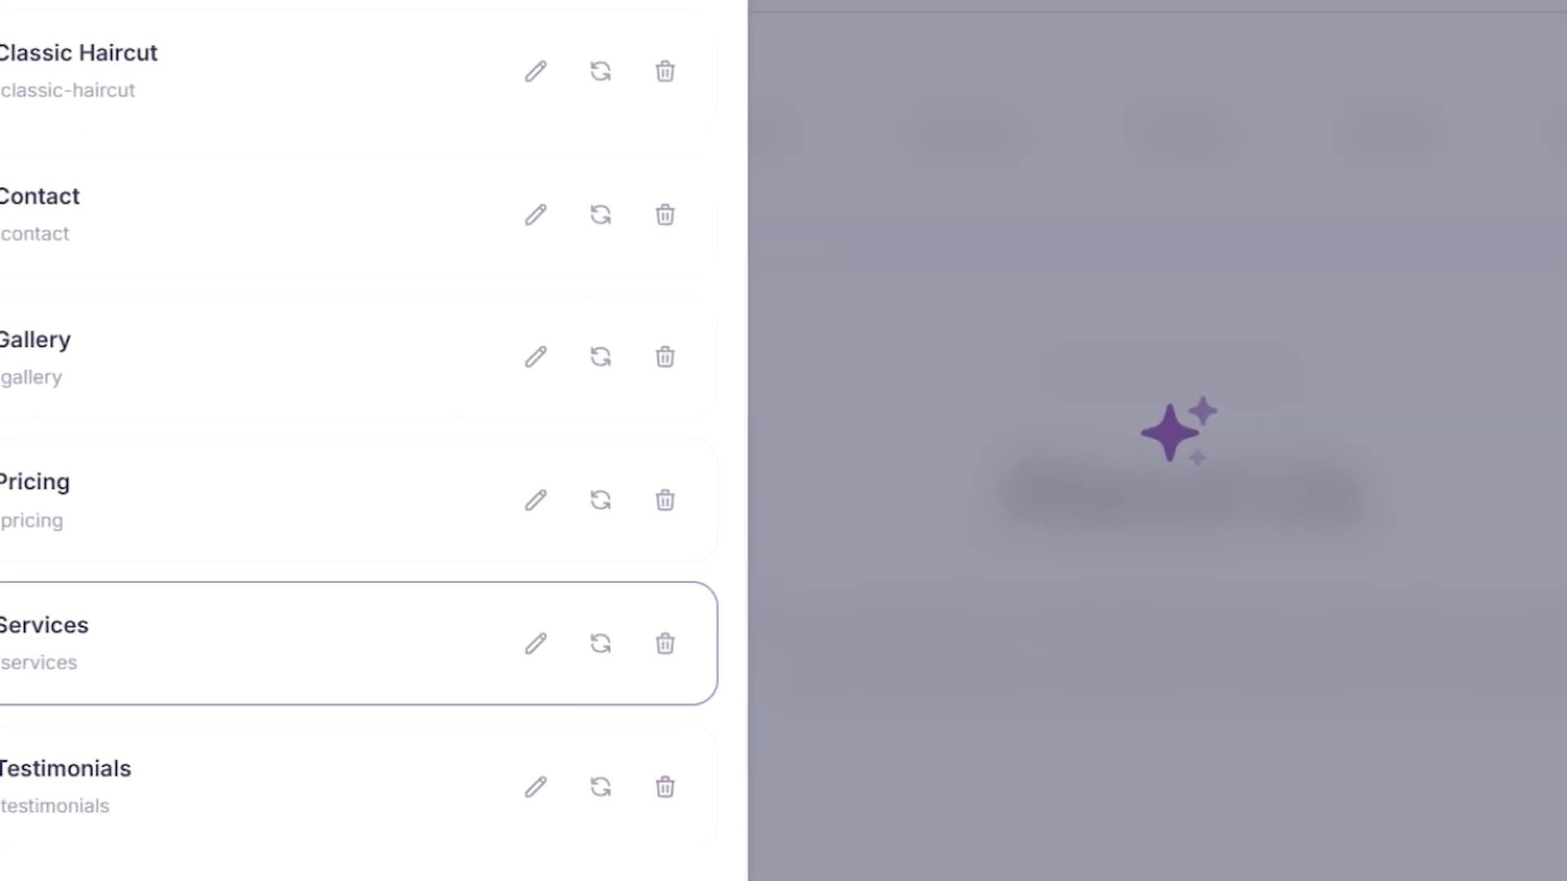
{"action": "left_click", "coordinate": [1178, 335]}
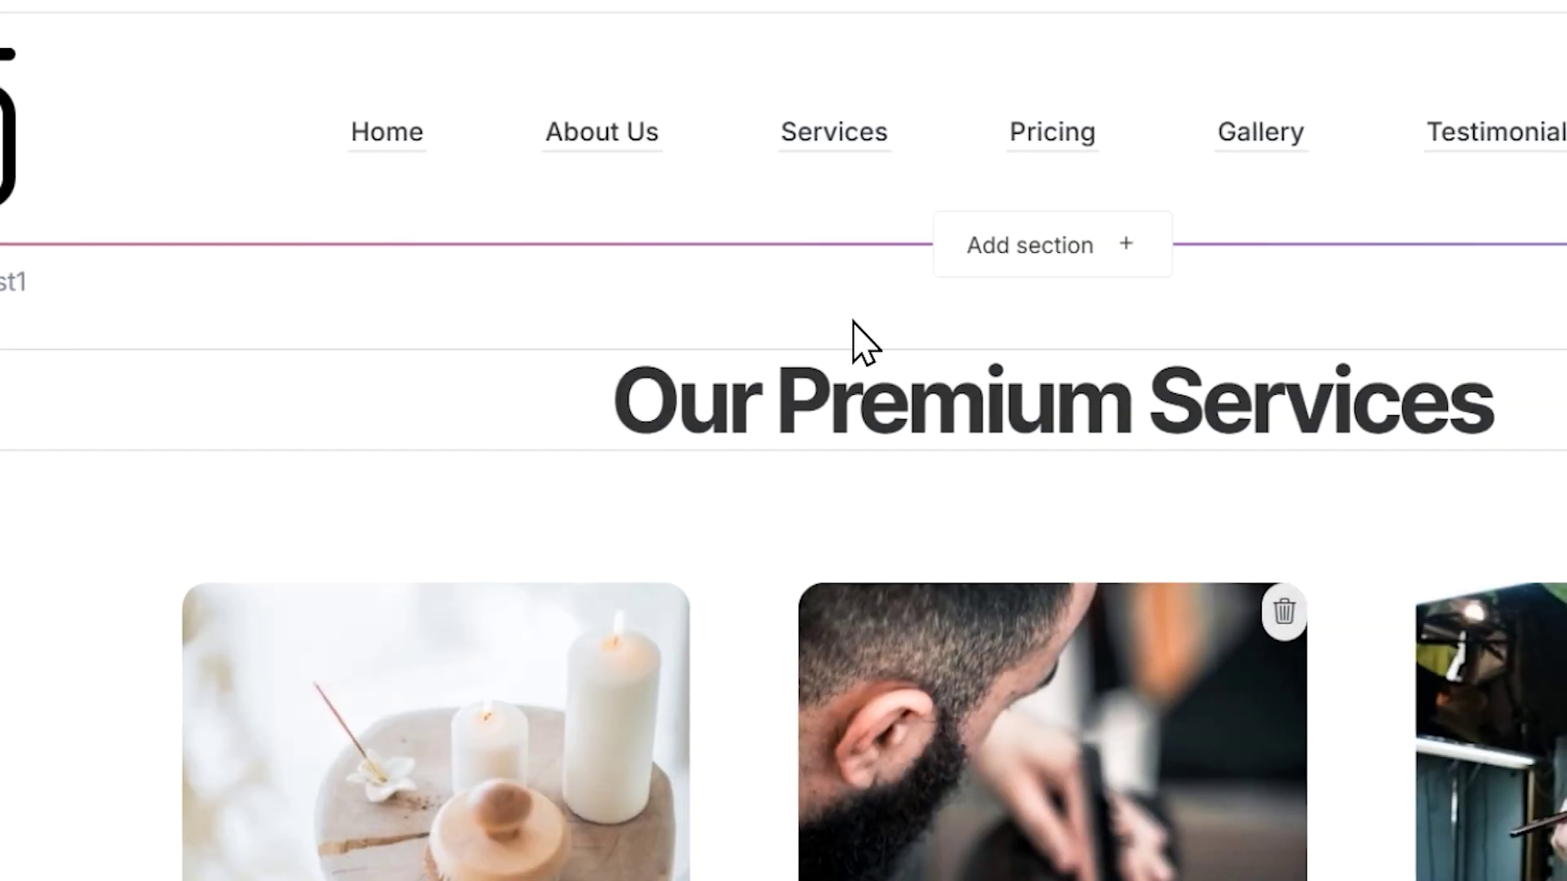
{"action": "scroll", "coordinate": [1012, 398], "scroll_direction": "down", "scroll_amount": 5}
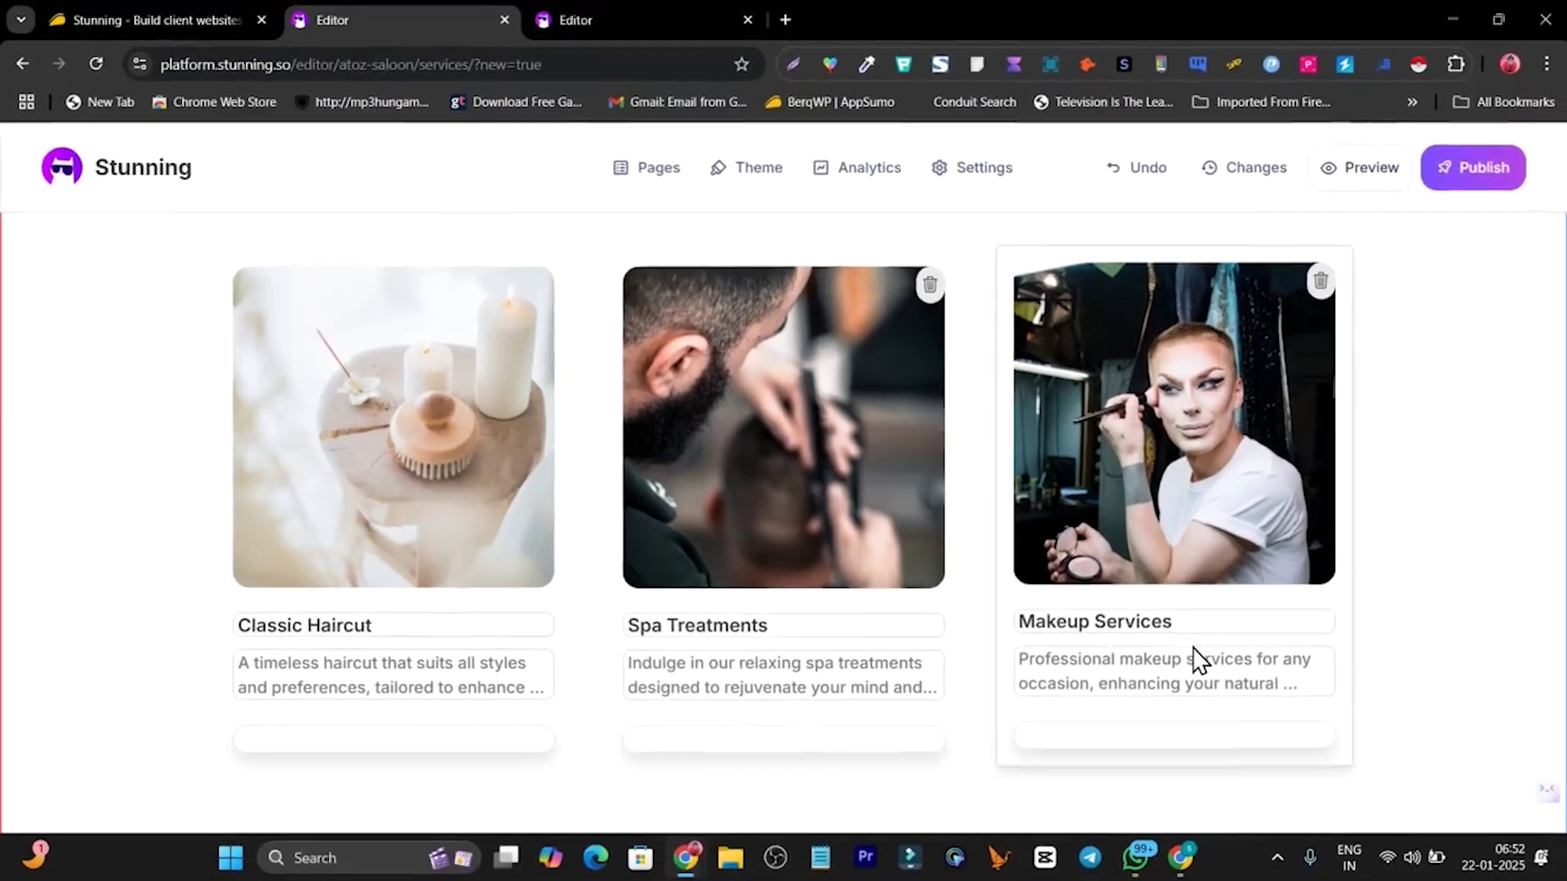
Examine the Services page's product area, call-to-action and footer, and return to the page header
{"action": "scroll", "coordinate": [1543, 650], "scroll_direction": "down", "scroll_amount": 3}
{"action": "scroll", "coordinate": [1109, 395], "scroll_direction": "up", "scroll_amount": 2}
{"action": "scroll", "coordinate": [867, 506], "scroll_direction": "down", "scroll_amount": 7}
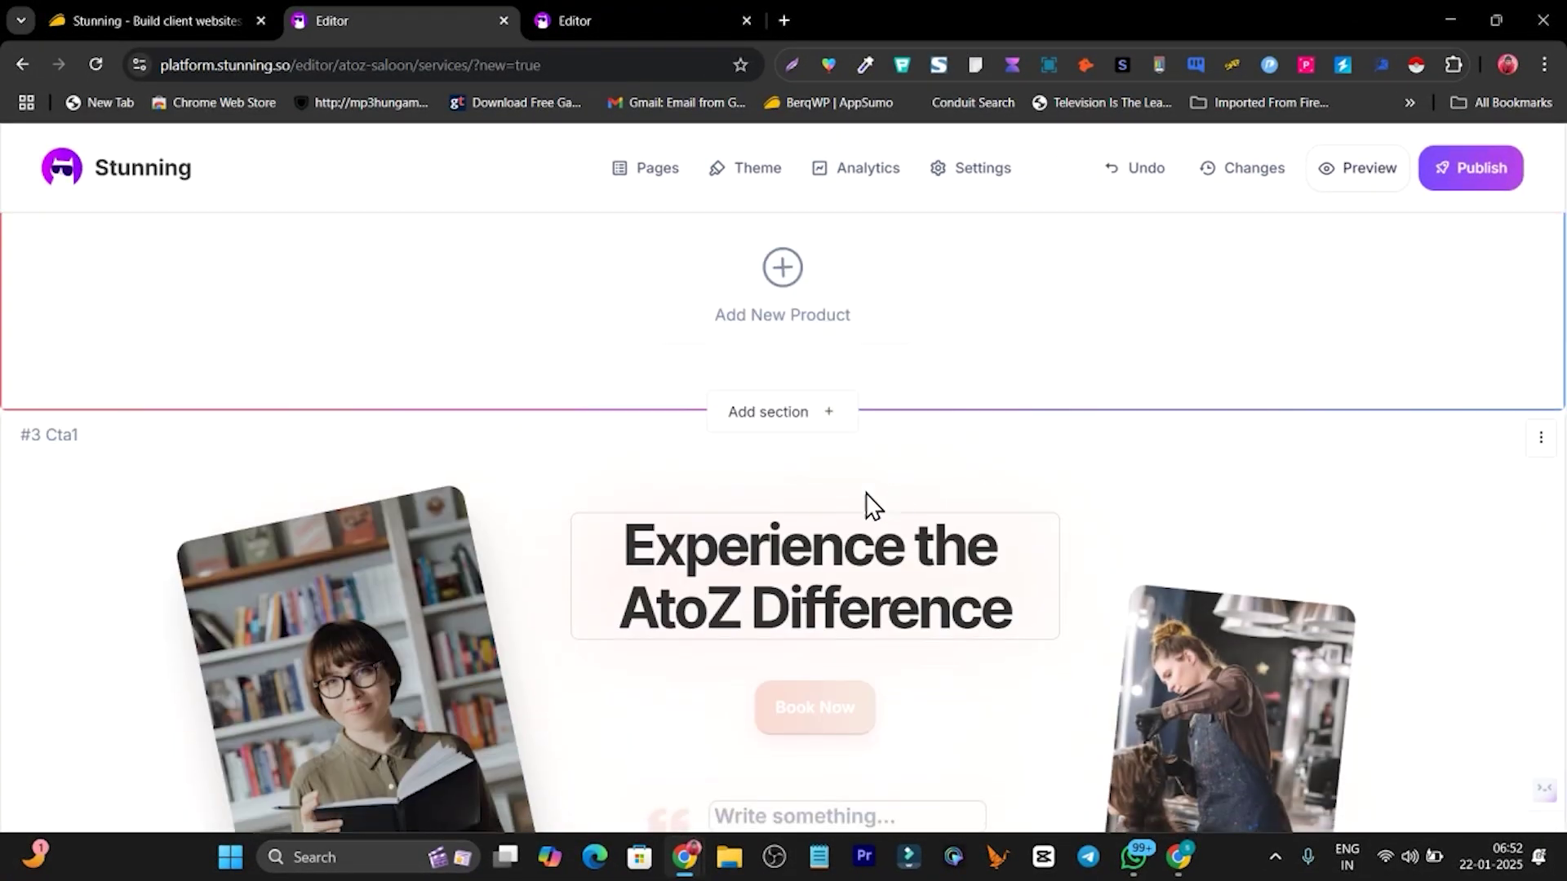
{"action": "scroll", "coordinate": [989, 465], "scroll_direction": "down", "scroll_amount": 1}
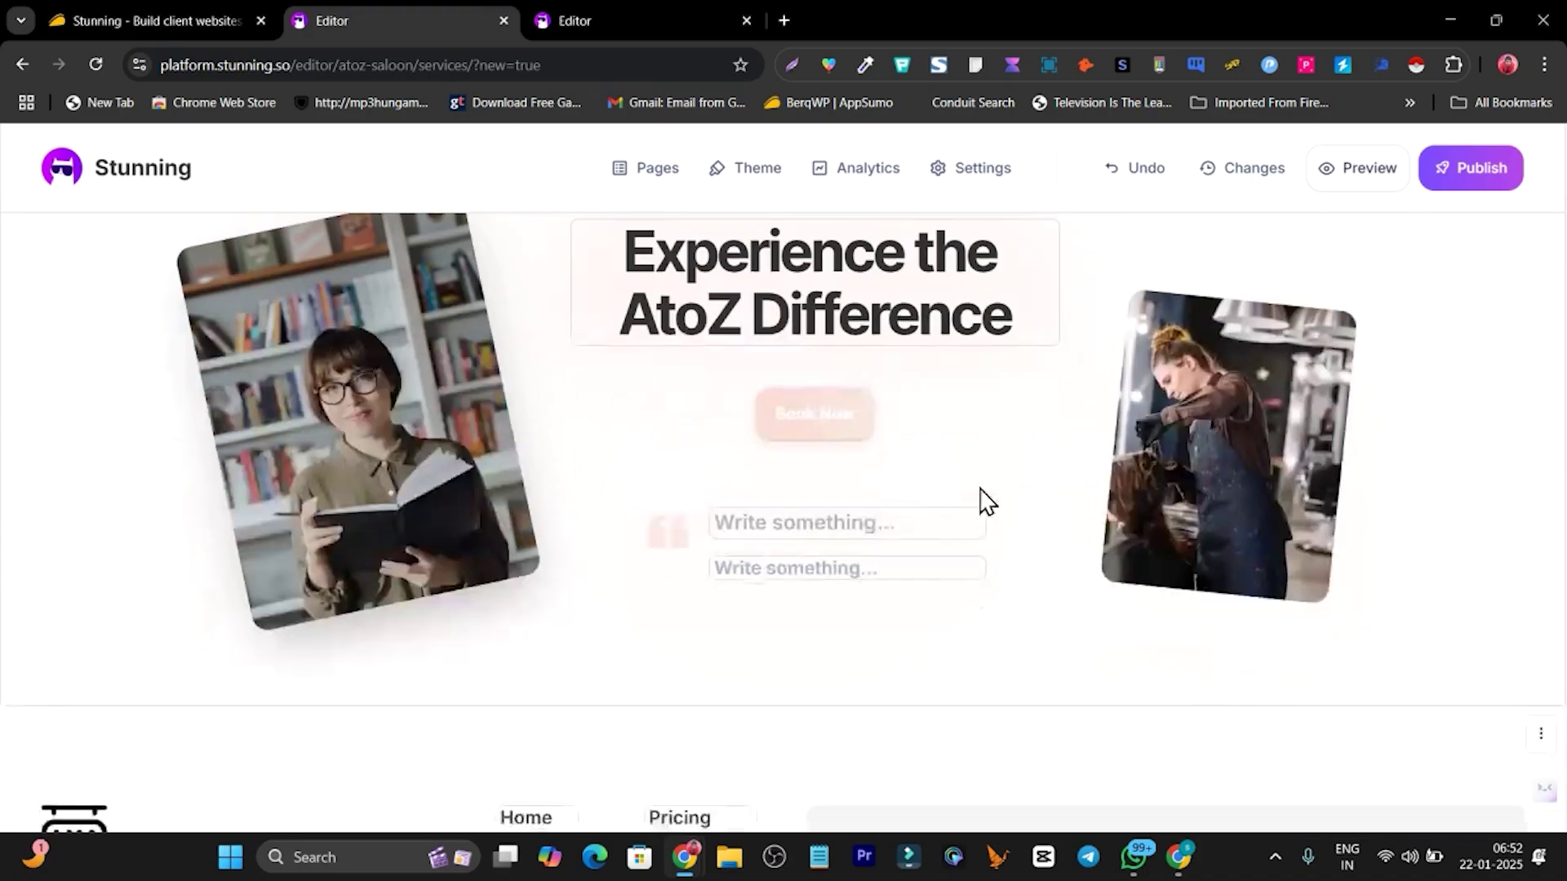
{"action": "scroll", "coordinate": [1174, 447], "scroll_direction": "down", "scroll_amount": 2}
{"action": "scroll", "coordinate": [1061, 450], "scroll_direction": "down", "scroll_amount": 1}
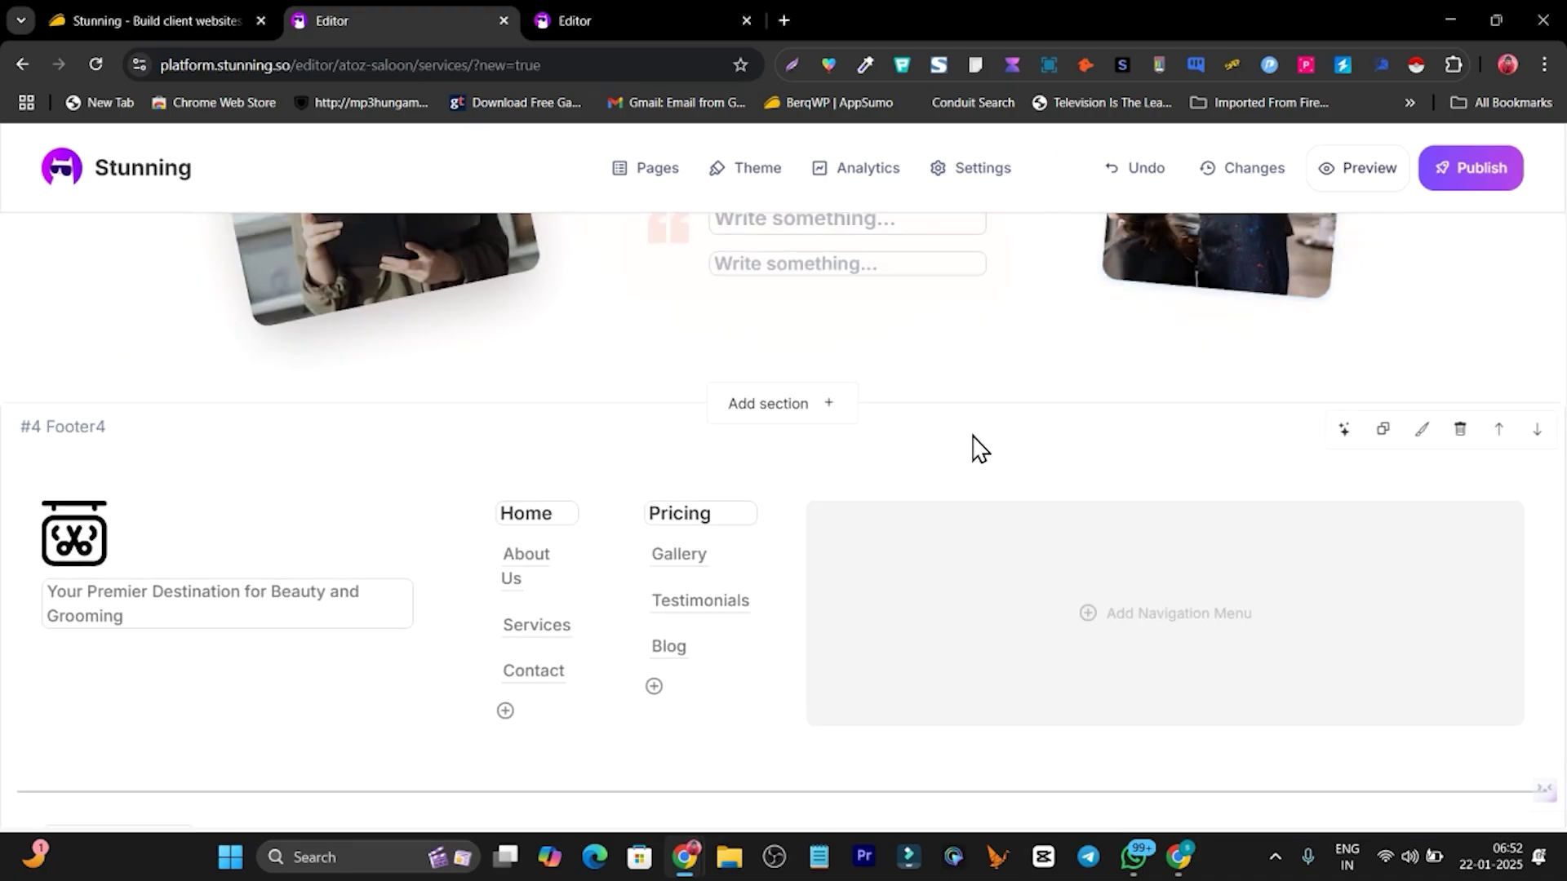
{"action": "scroll", "coordinate": [746, 462], "scroll_direction": "up", "scroll_amount": 2}
{"action": "scroll", "coordinate": [863, 447], "scroll_direction": "down", "scroll_amount": 3}
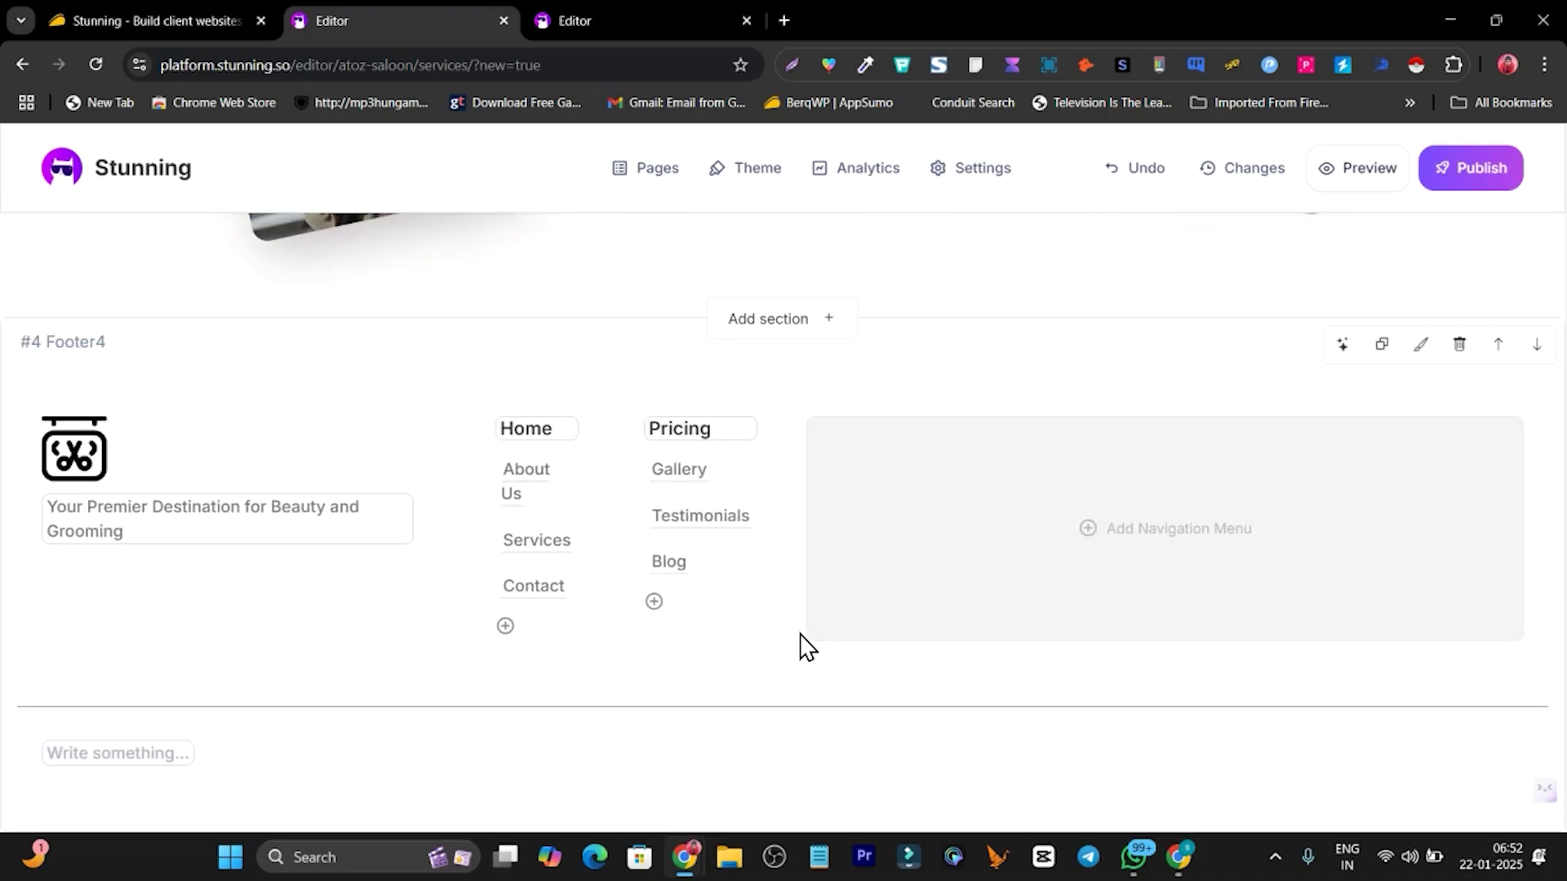
{"action": "scroll", "coordinate": [804, 645], "scroll_direction": "up", "scroll_amount": 6}
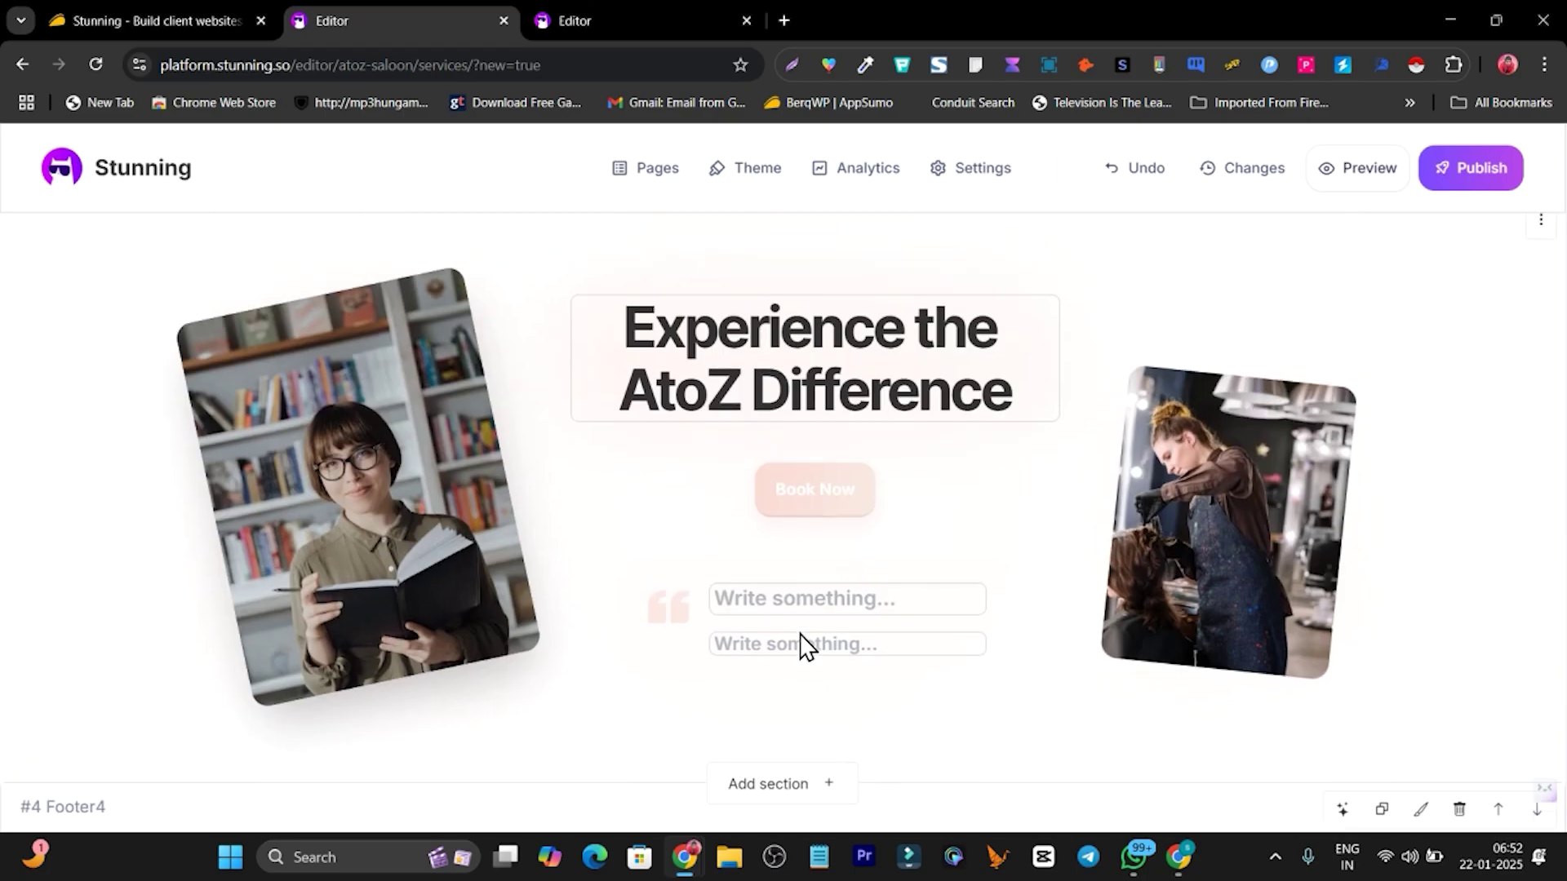
{"action": "scroll", "coordinate": [807, 644], "scroll_direction": "up", "scroll_amount": 4}
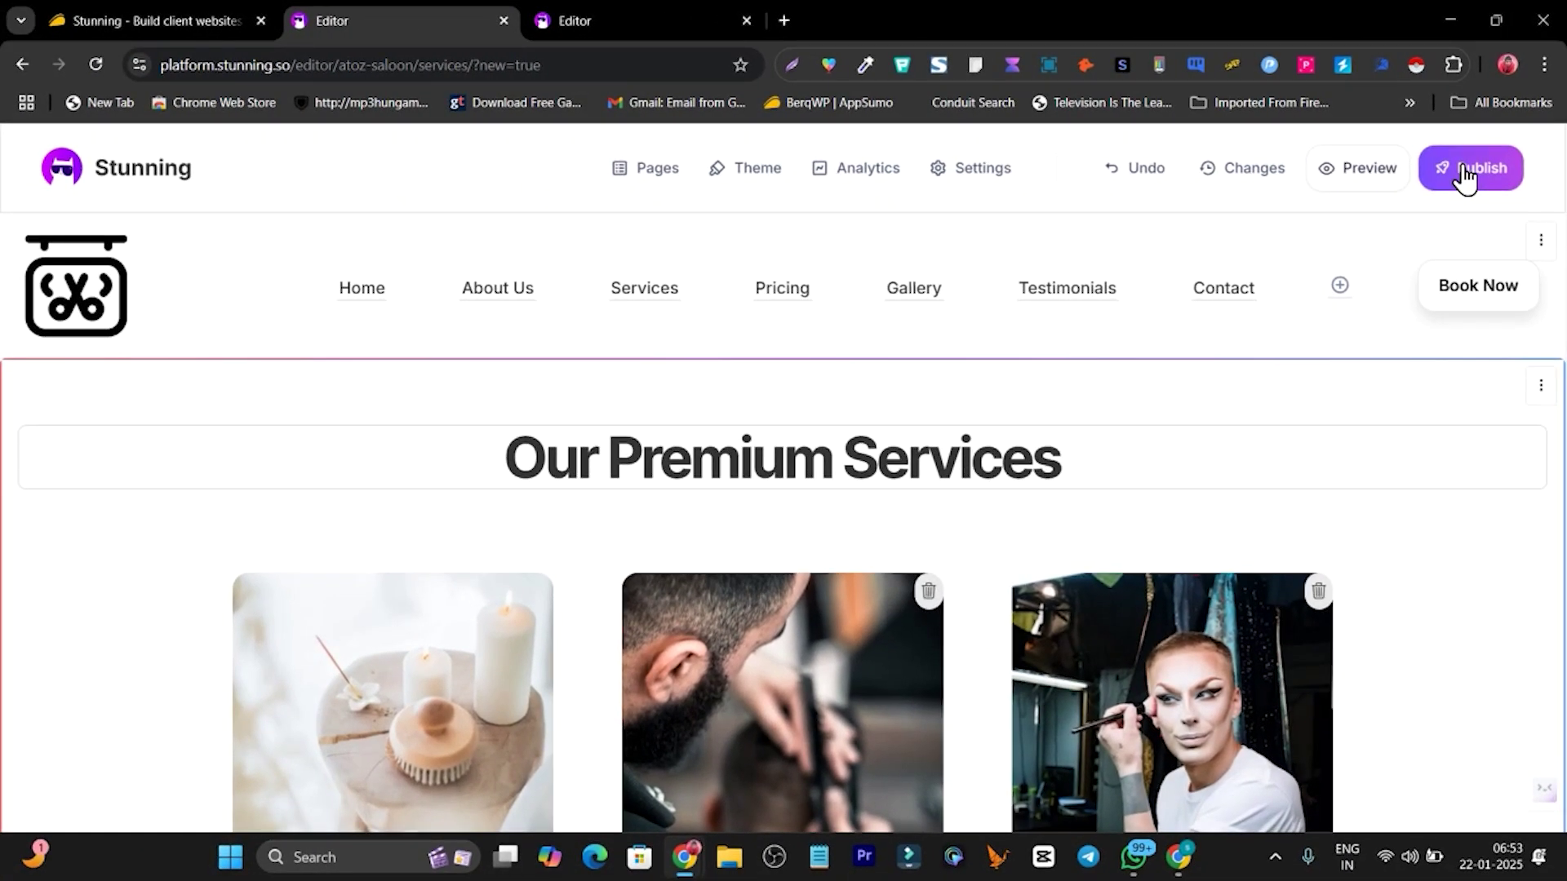
Publish the AtoZ Saloon website, start connecting an existing domain and review the DNS and SSL information
{"action": "left_click", "coordinate": [1467, 172]}
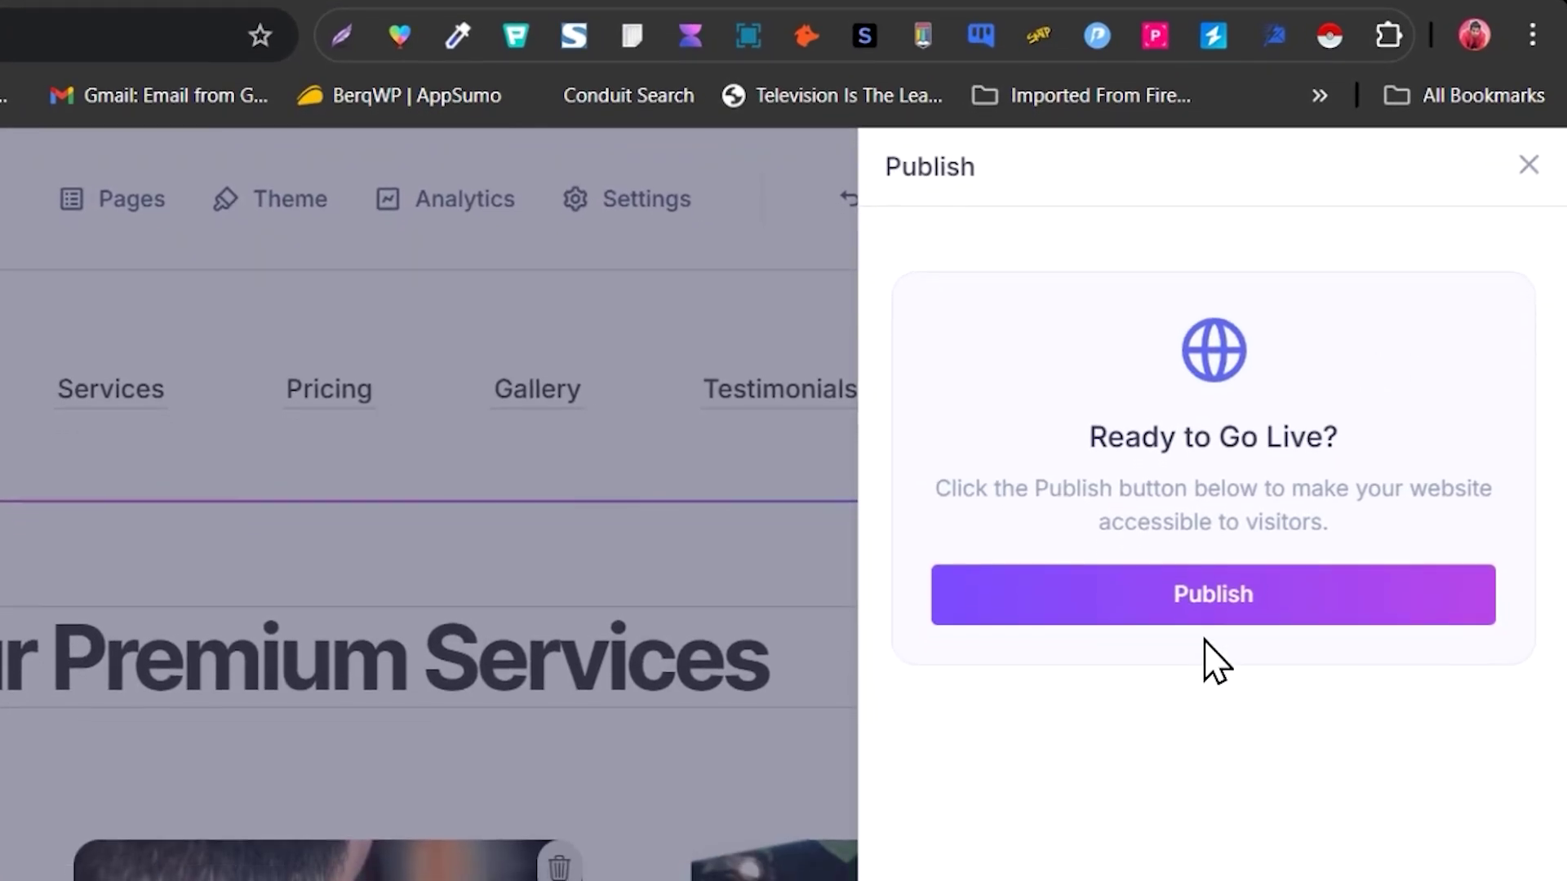
{"action": "left_click", "coordinate": [1204, 619]}
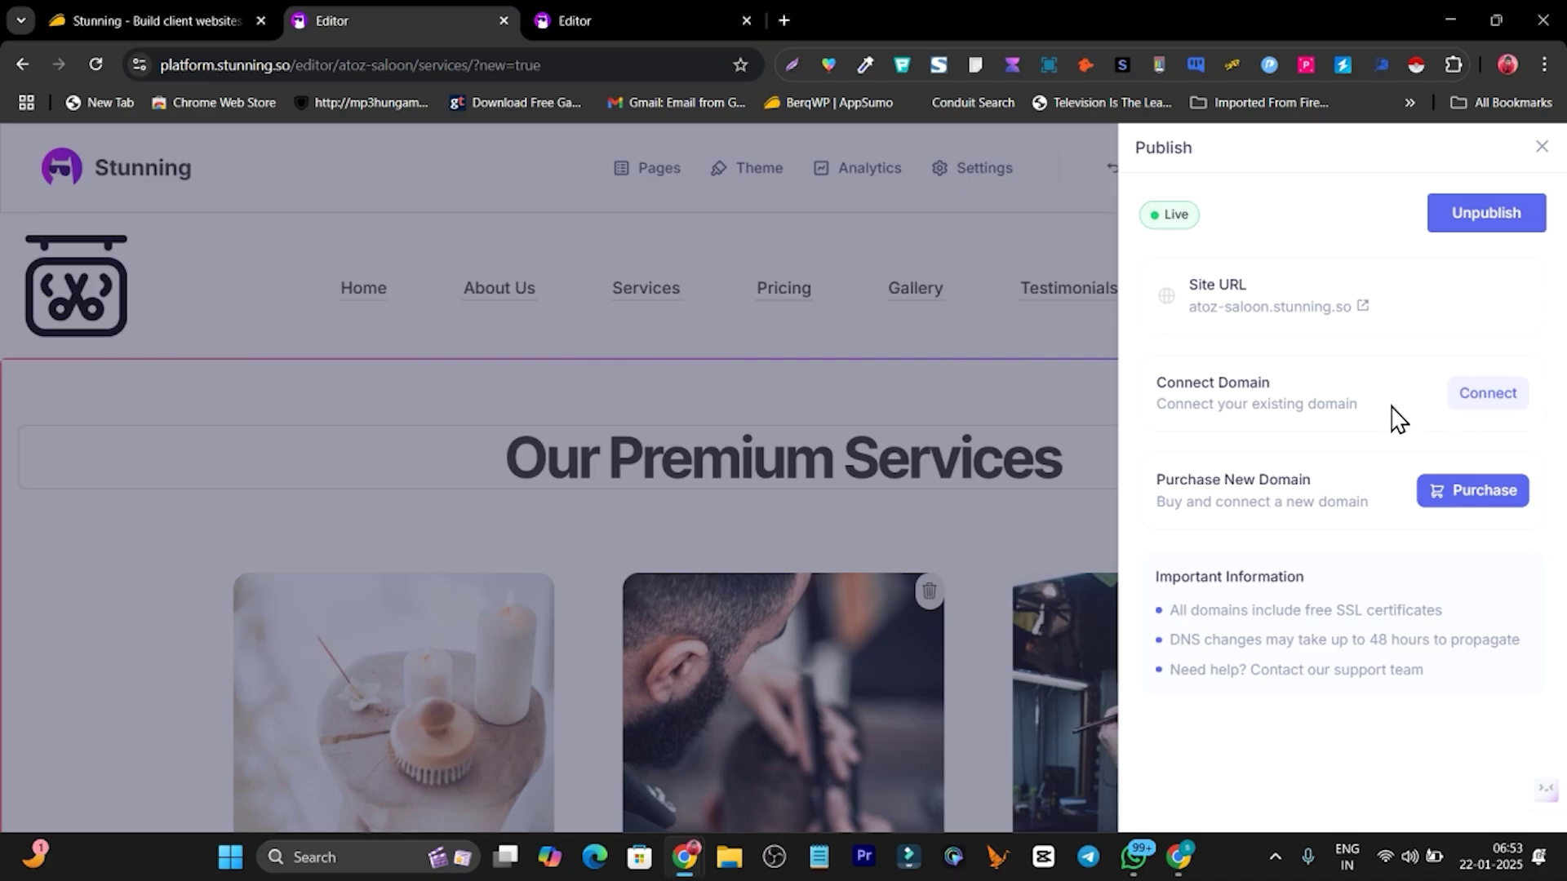
{"action": "left_click", "coordinate": [1471, 394]}
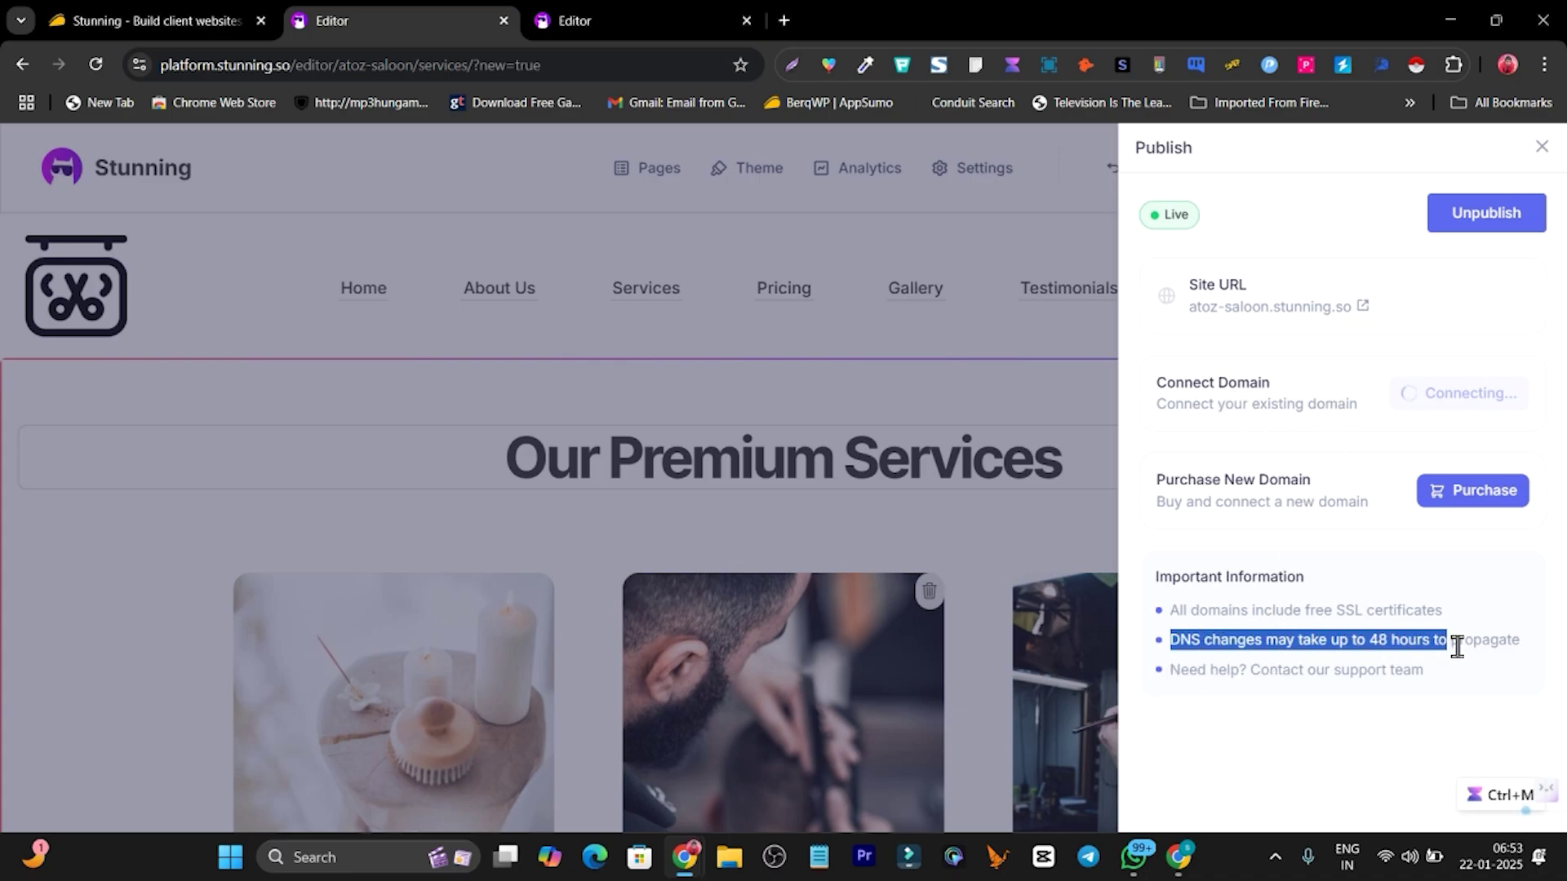
{"action": "left_click_drag", "start_coordinate": [1469, 614], "coordinate": [1266, 611]}
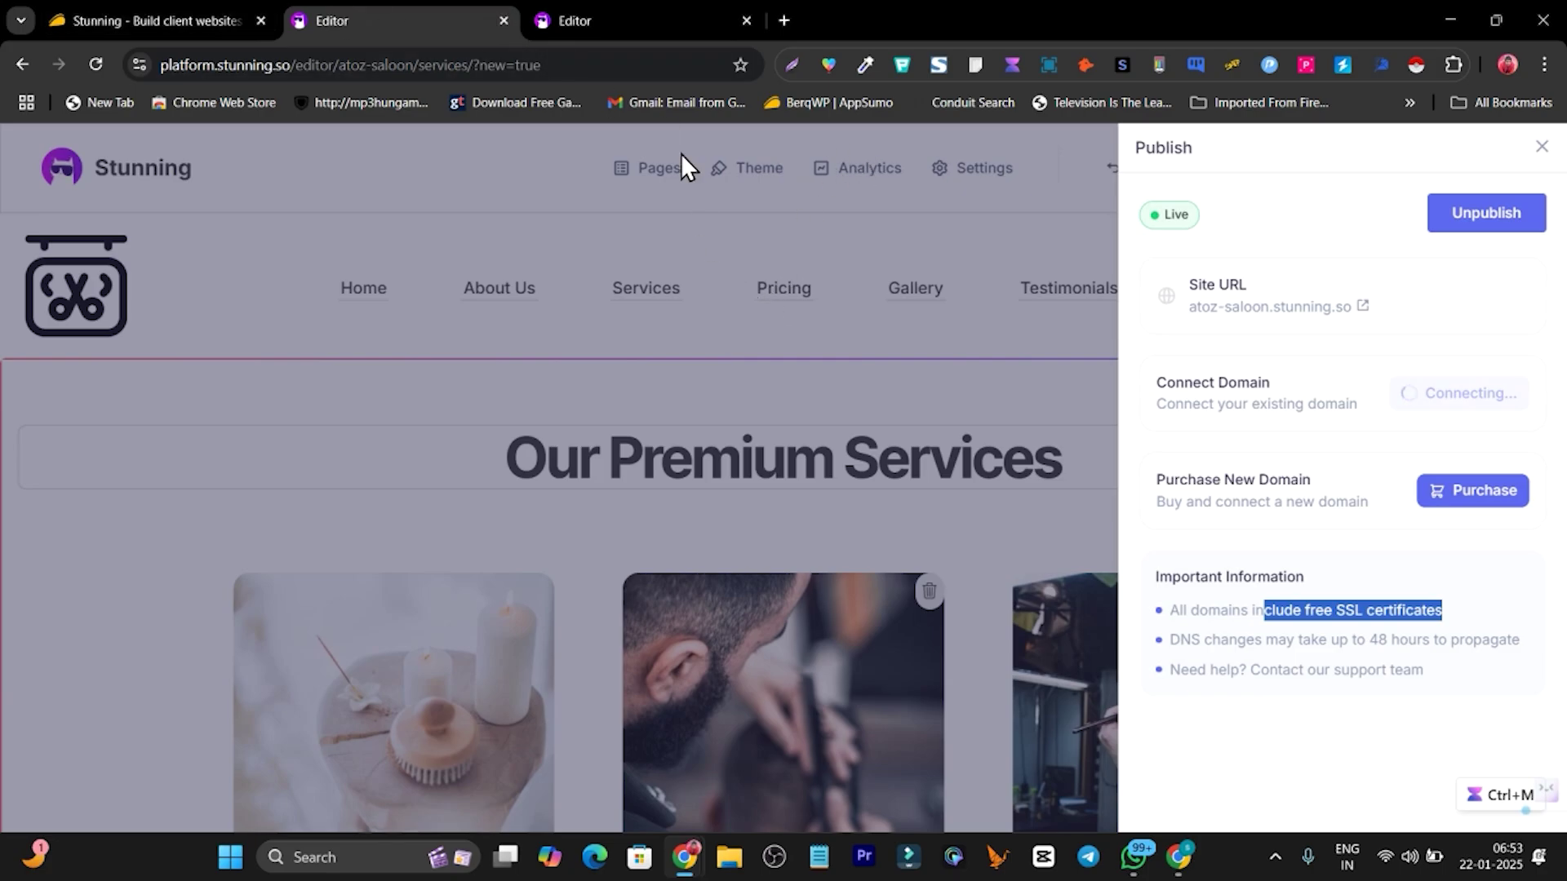
{"action": "left_click", "coordinate": [664, 16]}
{"action": "scroll", "coordinate": [855, 375], "scroll_direction": "up", "scroll_amount": 8}
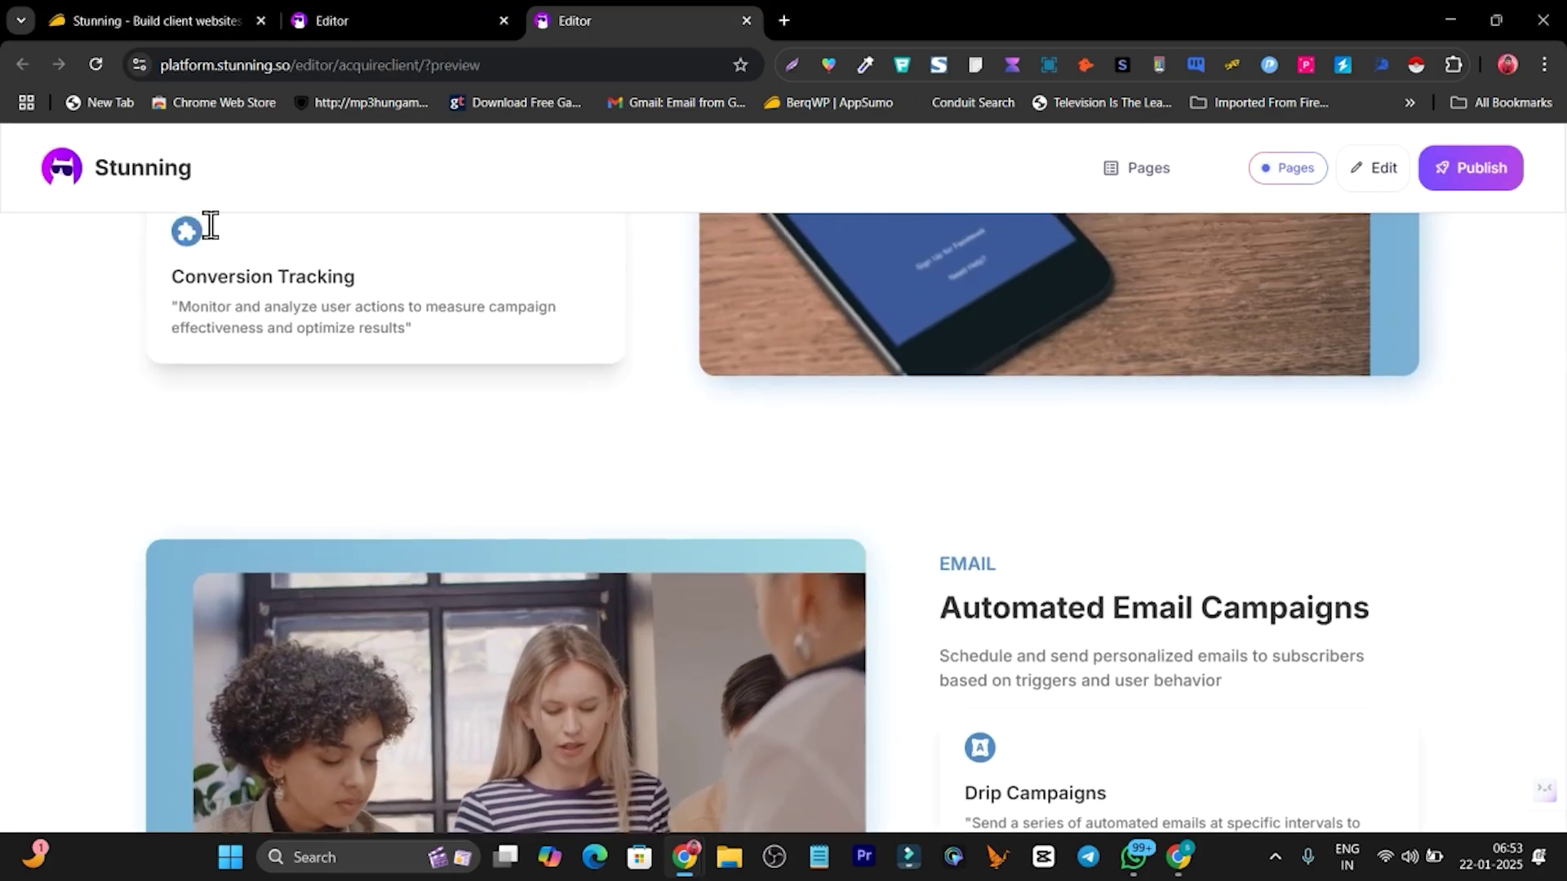
{"action": "scroll", "coordinate": [210, 225], "scroll_direction": "up", "scroll_amount": 4}
{"action": "left_click", "coordinate": [139, 65]}
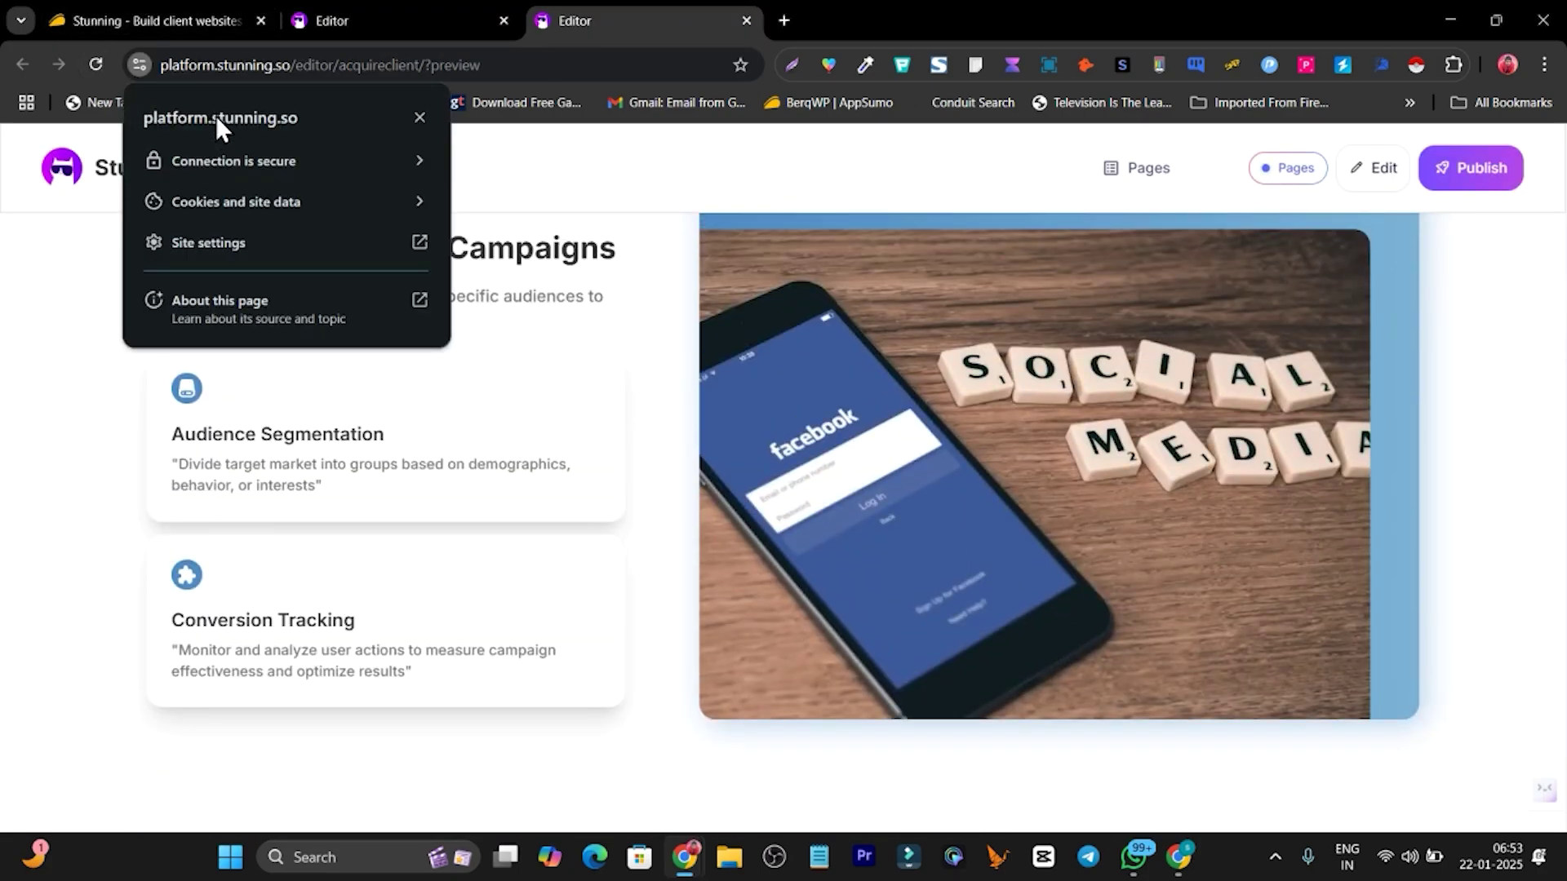
{"action": "left_click", "coordinate": [72, 309]}
{"action": "scroll", "coordinate": [315, 161], "scroll_direction": "down", "scroll_amount": 10}
{"action": "scroll", "coordinate": [314, 147], "scroll_direction": "up", "scroll_amount": 5}
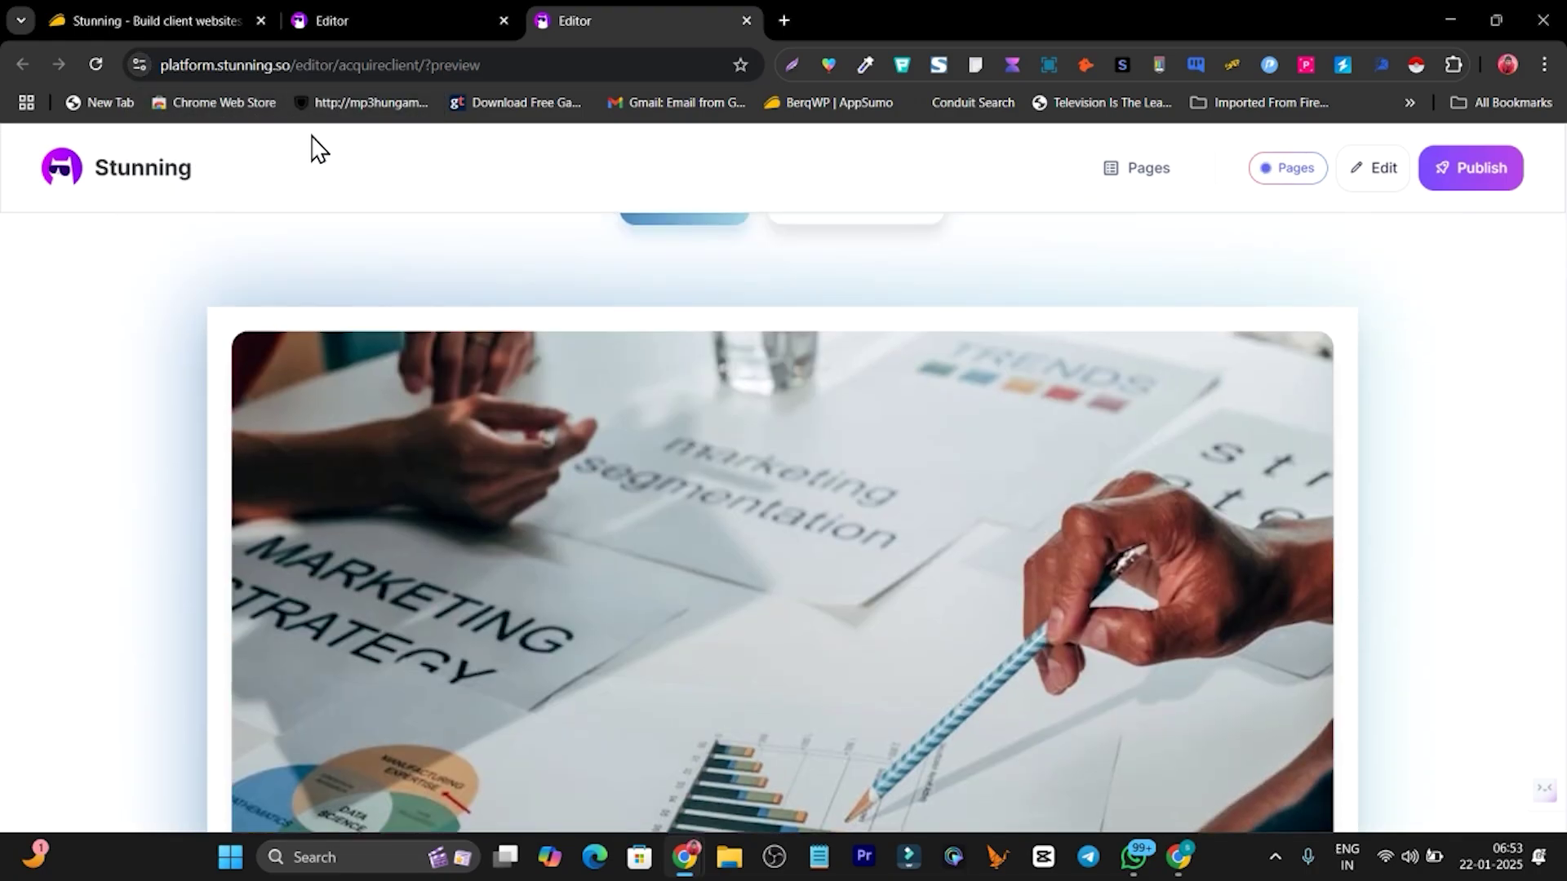
{"action": "left_click", "coordinate": [95, 12]}
{"action": "left_click", "coordinate": [325, 11]}
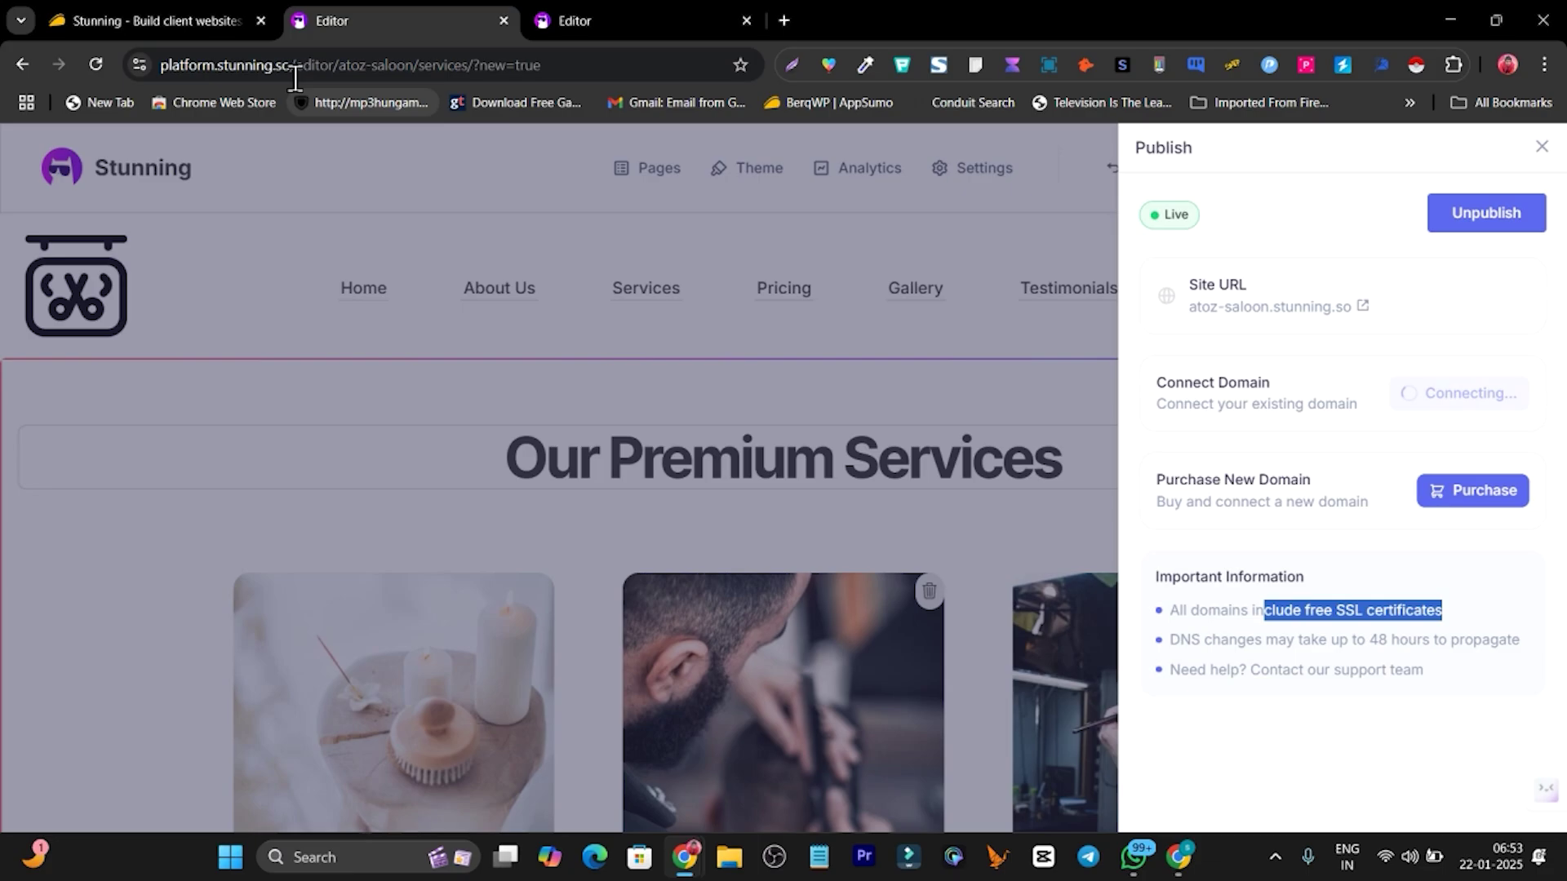
Load the platform.stunning.so root address in place of the Acquireclient preview and switch to the Personal Workspace
{"action": "key", "text": "ctrl+Tab"}
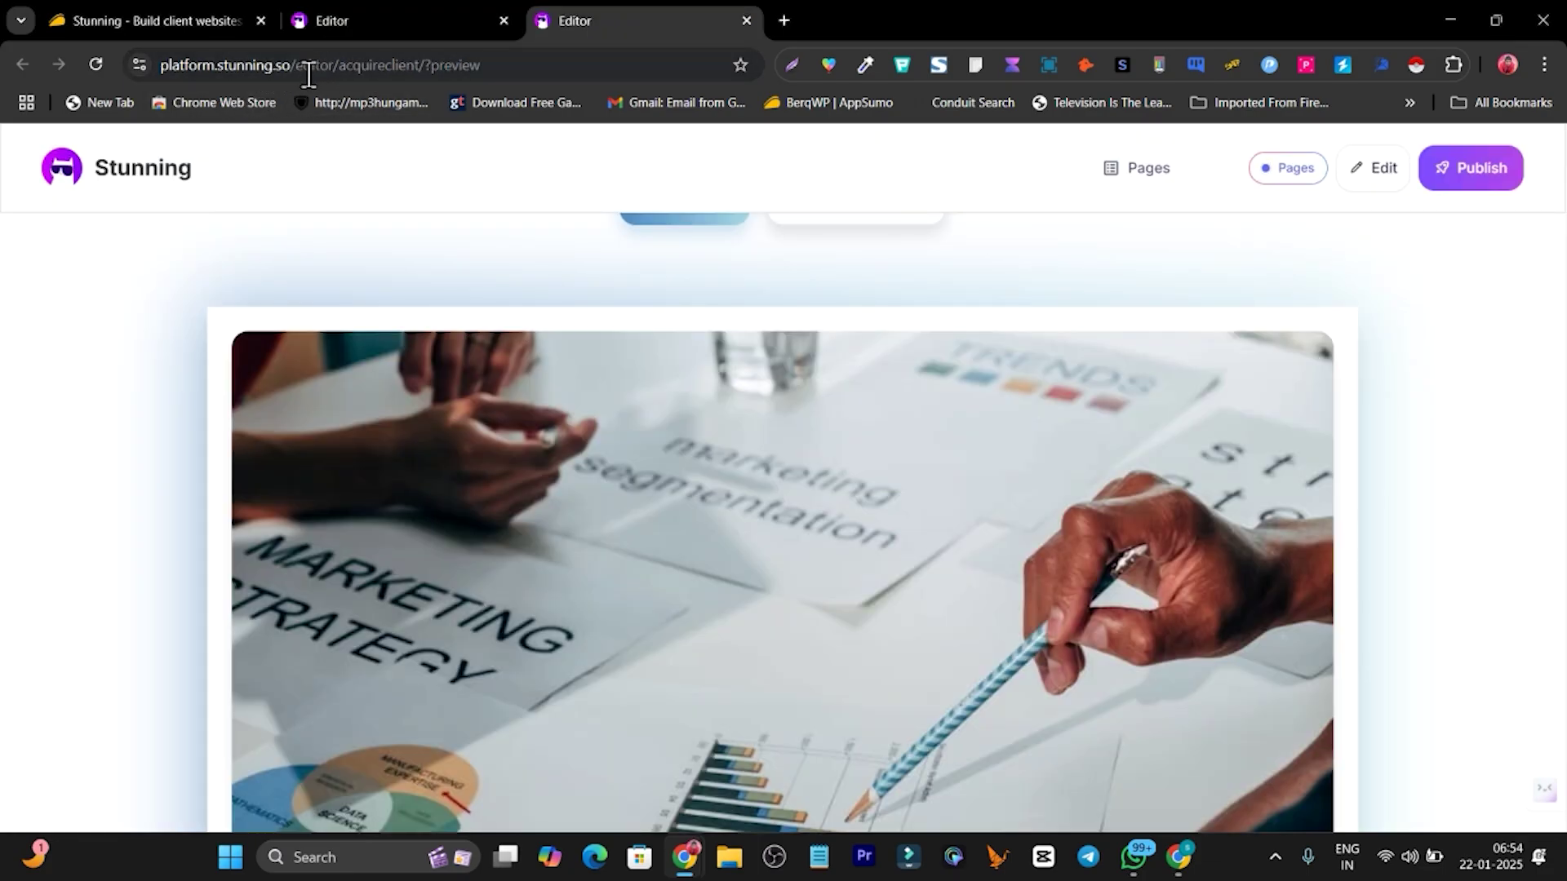
{"action": "left_click_drag", "start_coordinate": [307, 76], "coordinate": [577, 75]}
{"action": "key", "text": "BackSpace"}
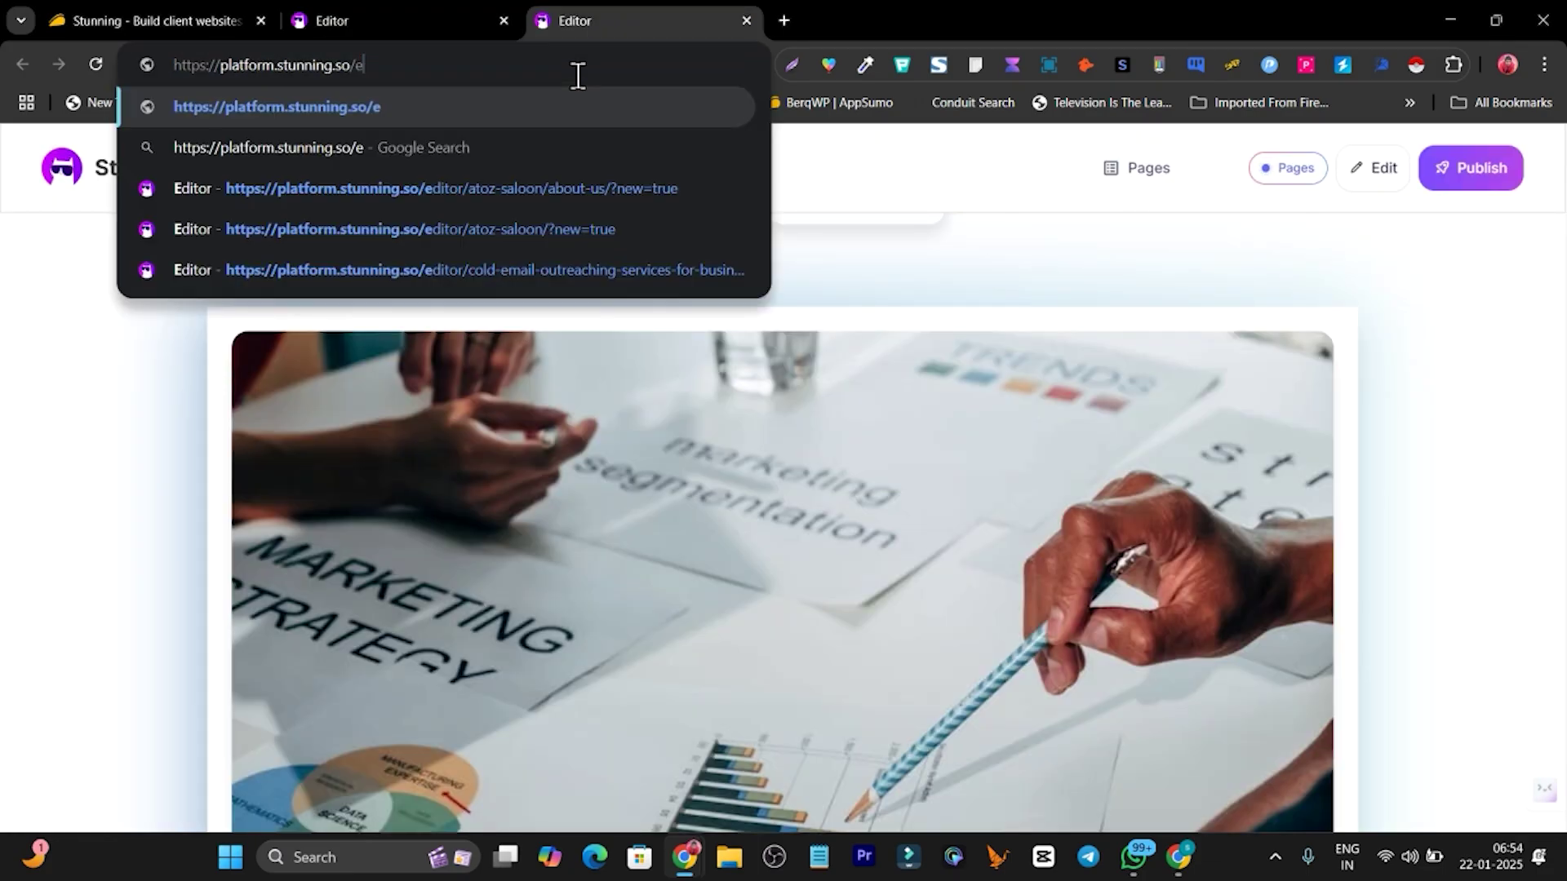
{"action": "key", "text": "BackSpace"}
{"action": "key", "text": "BackSpace"}
{"action": "key", "text": "Return"}
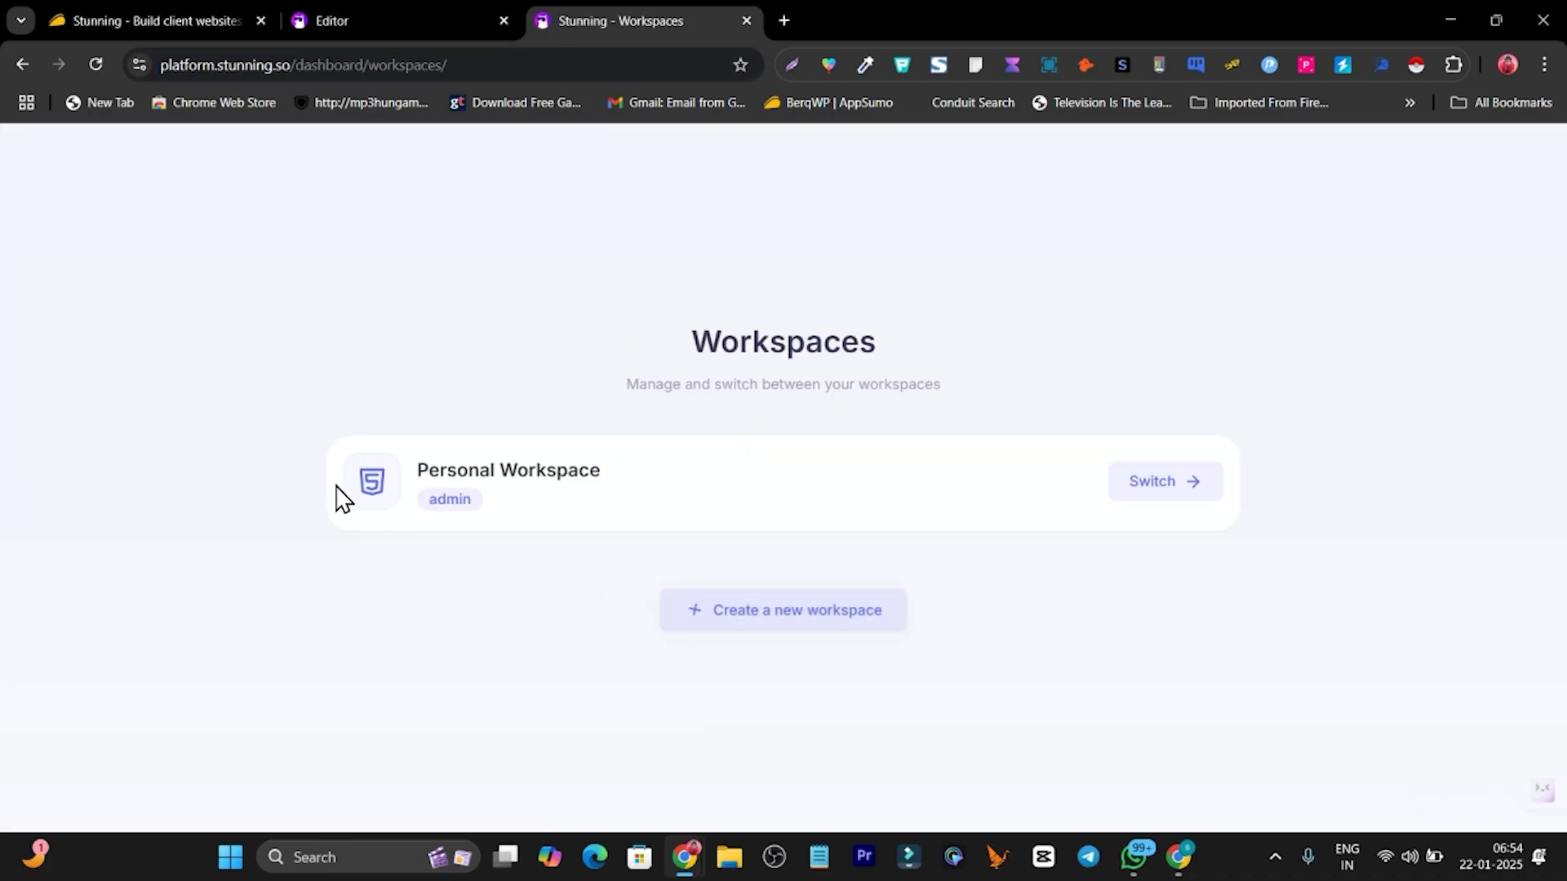
{"action": "left_click", "coordinate": [1172, 491]}
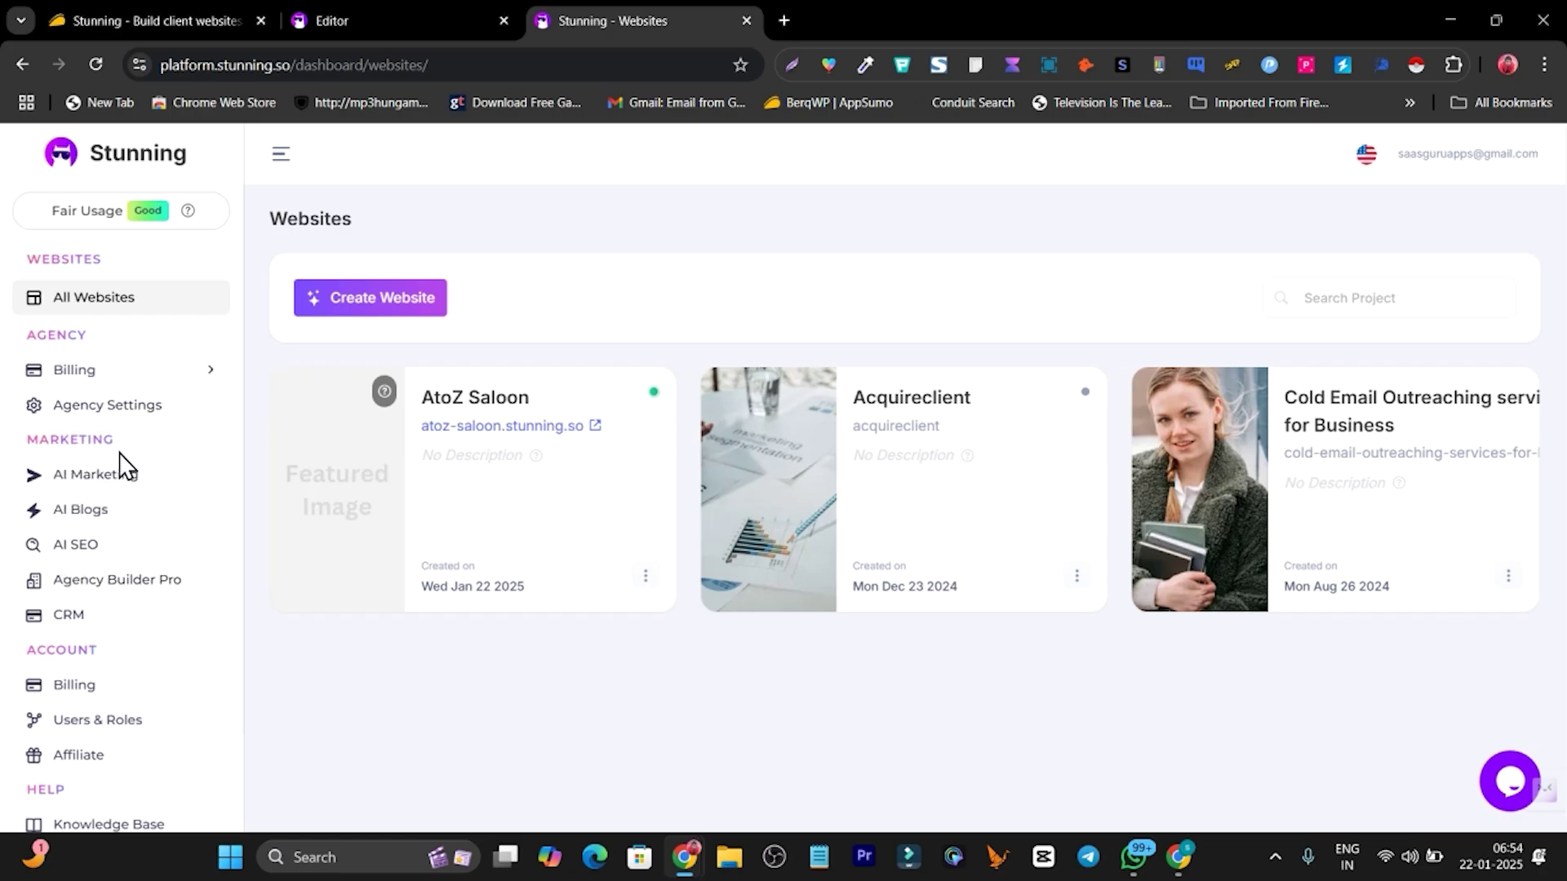
Open AI Marketing and expand the full set of content presets above the message field
{"action": "left_click", "coordinate": [72, 478]}
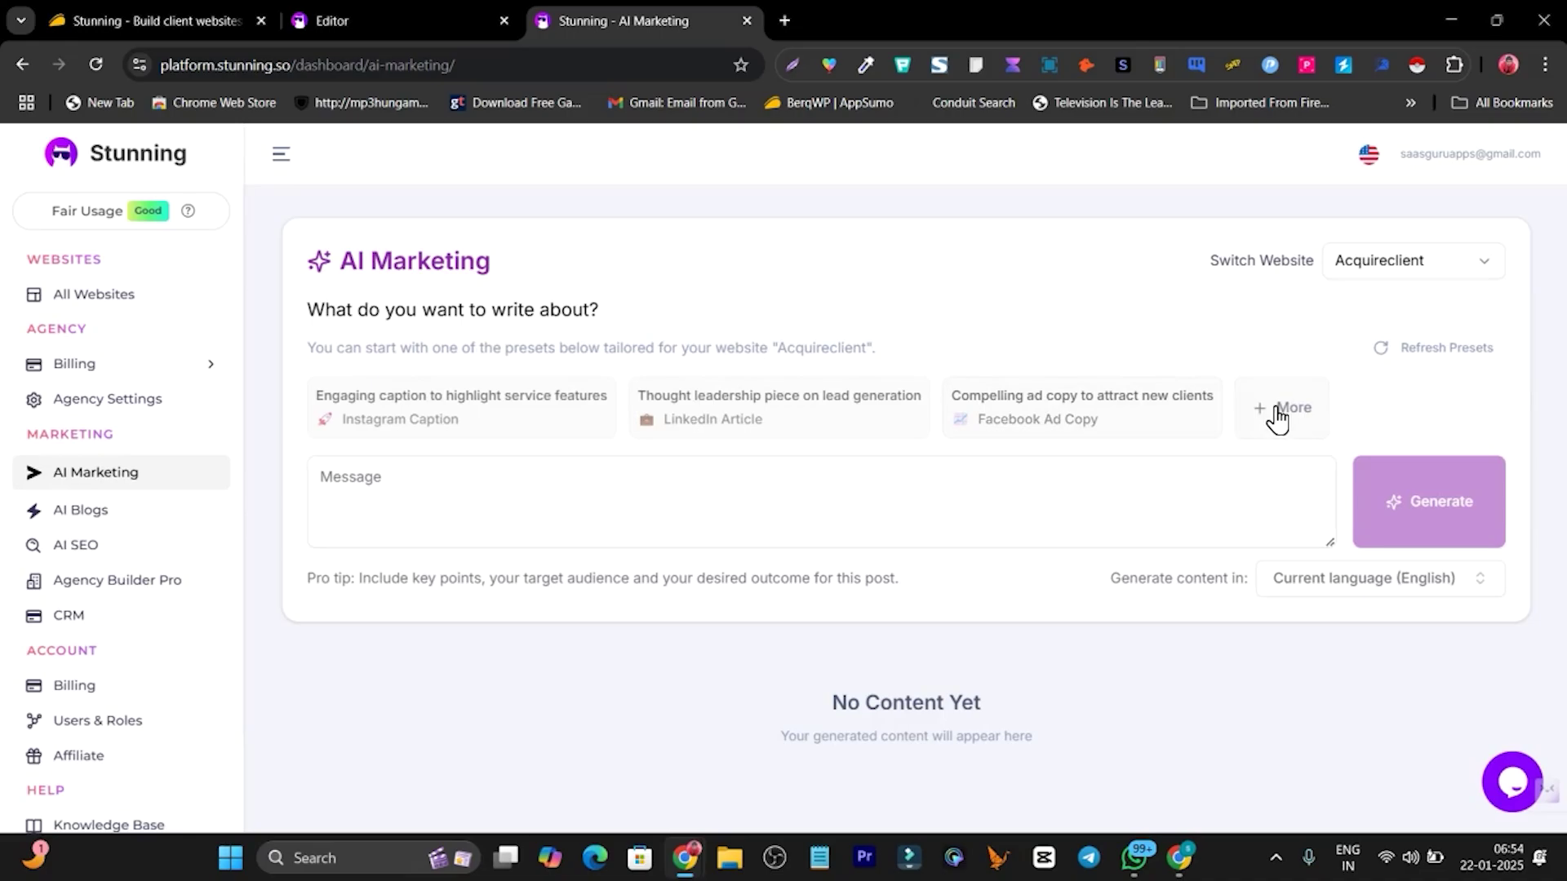
{"action": "left_click", "coordinate": [1284, 407]}
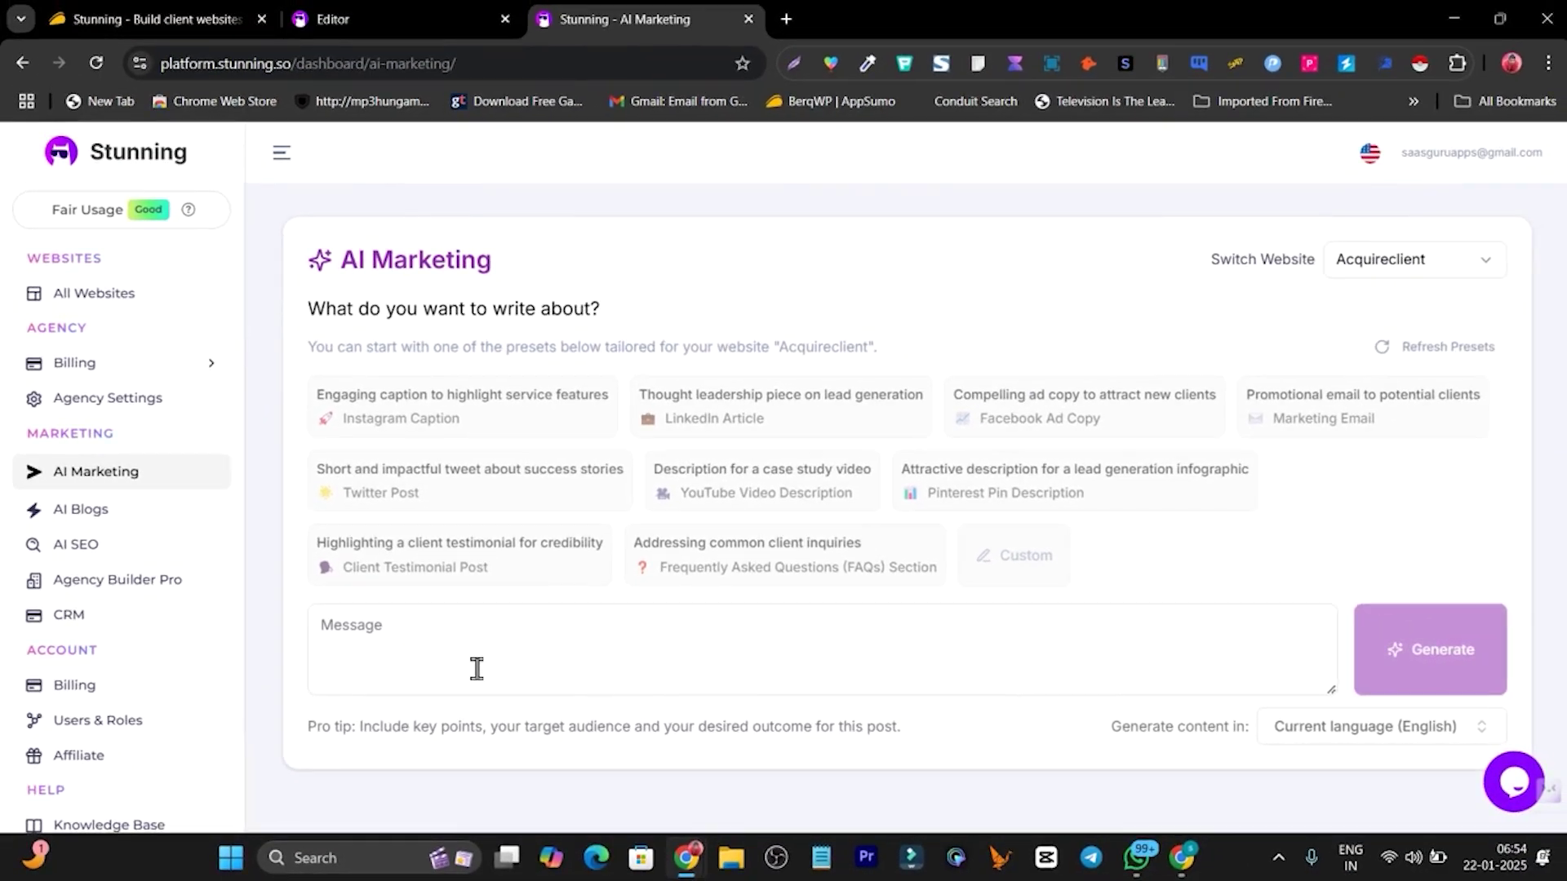
{"action": "left_click", "coordinate": [476, 668]}
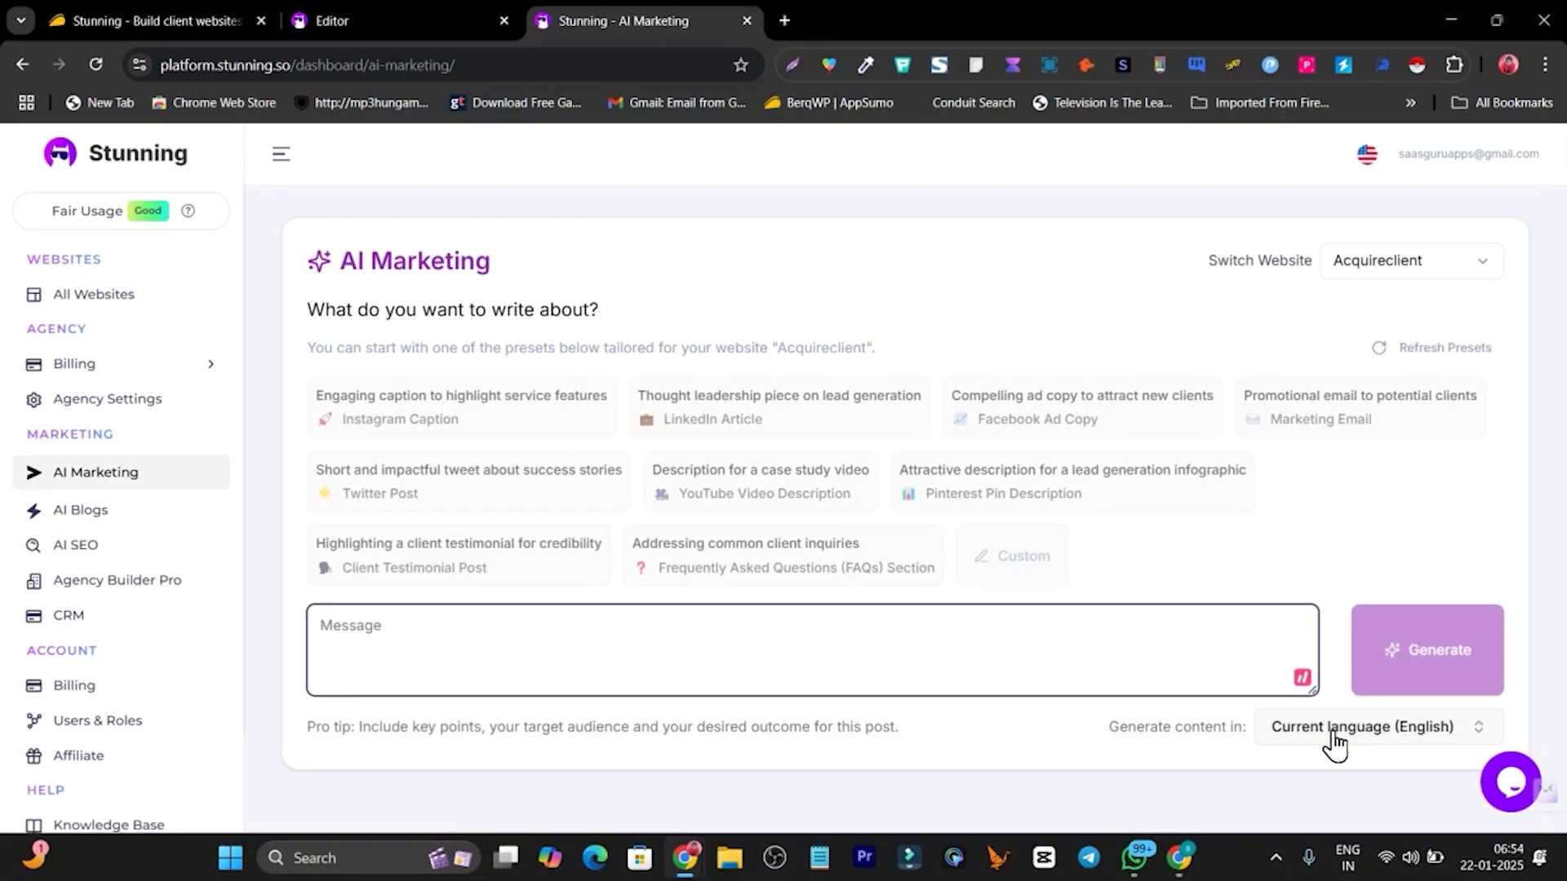
Open AI Blogs and switch the target website to AtoZ Saloon
{"action": "left_click", "coordinate": [91, 524]}
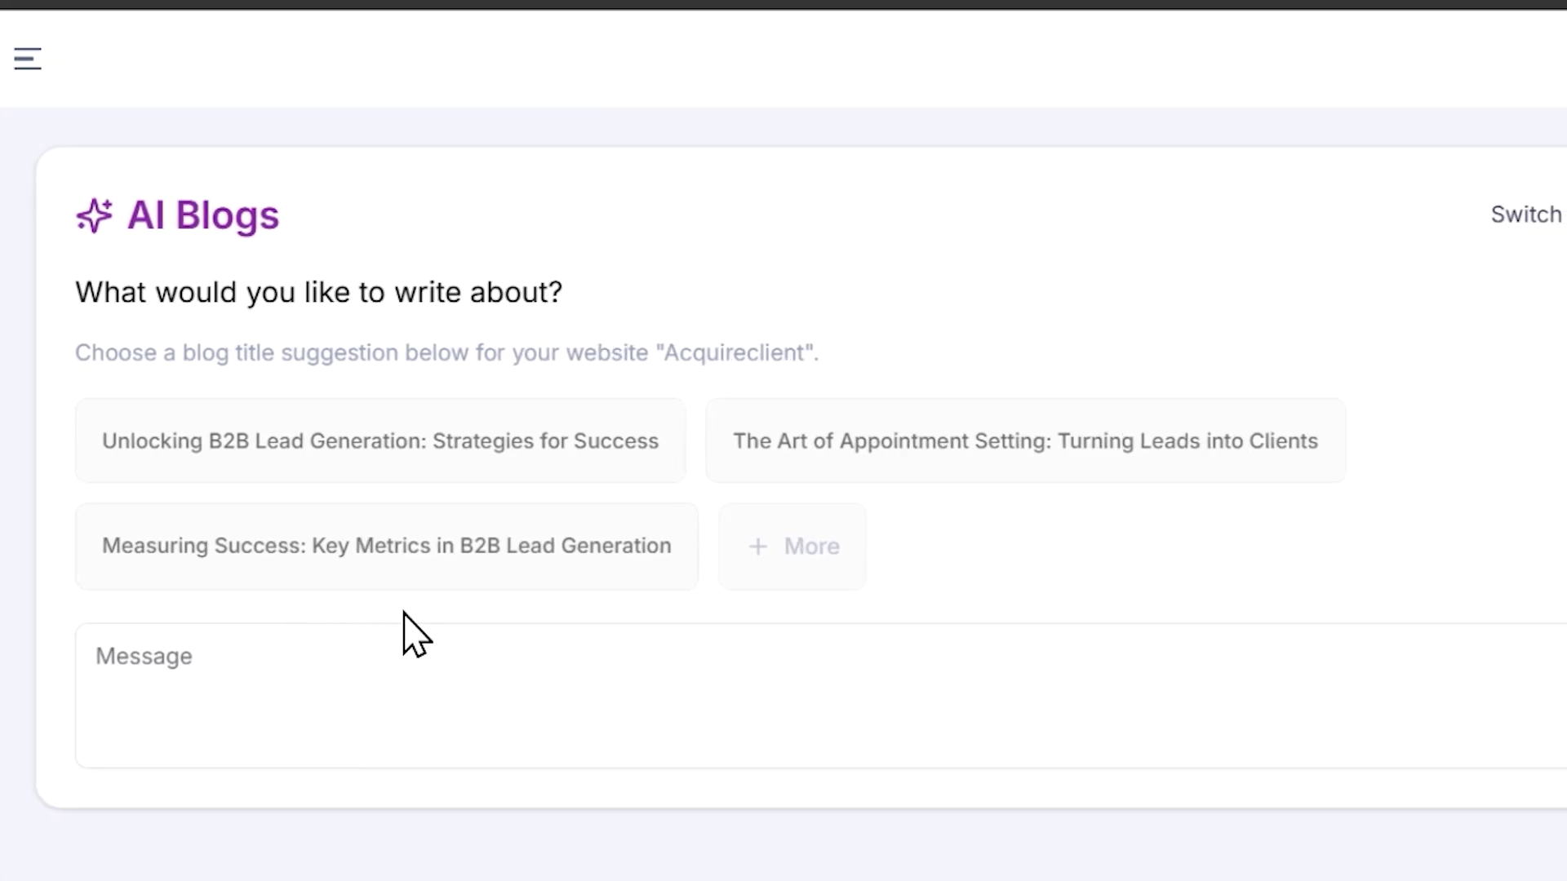
{"action": "left_click", "coordinate": [1228, 230]}
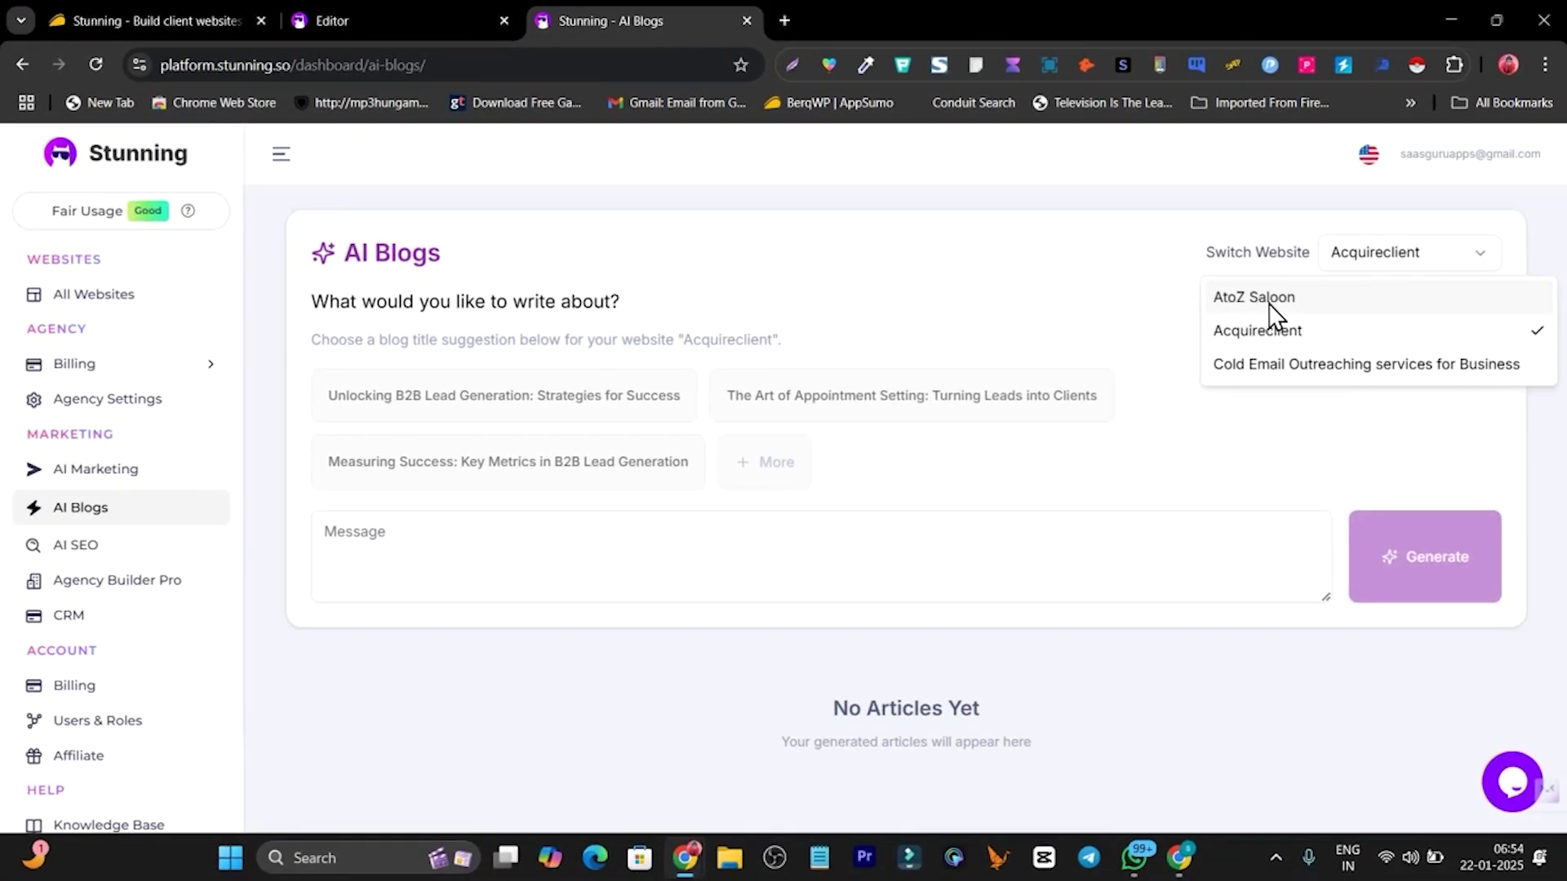
{"action": "left_click", "coordinate": [1272, 297]}
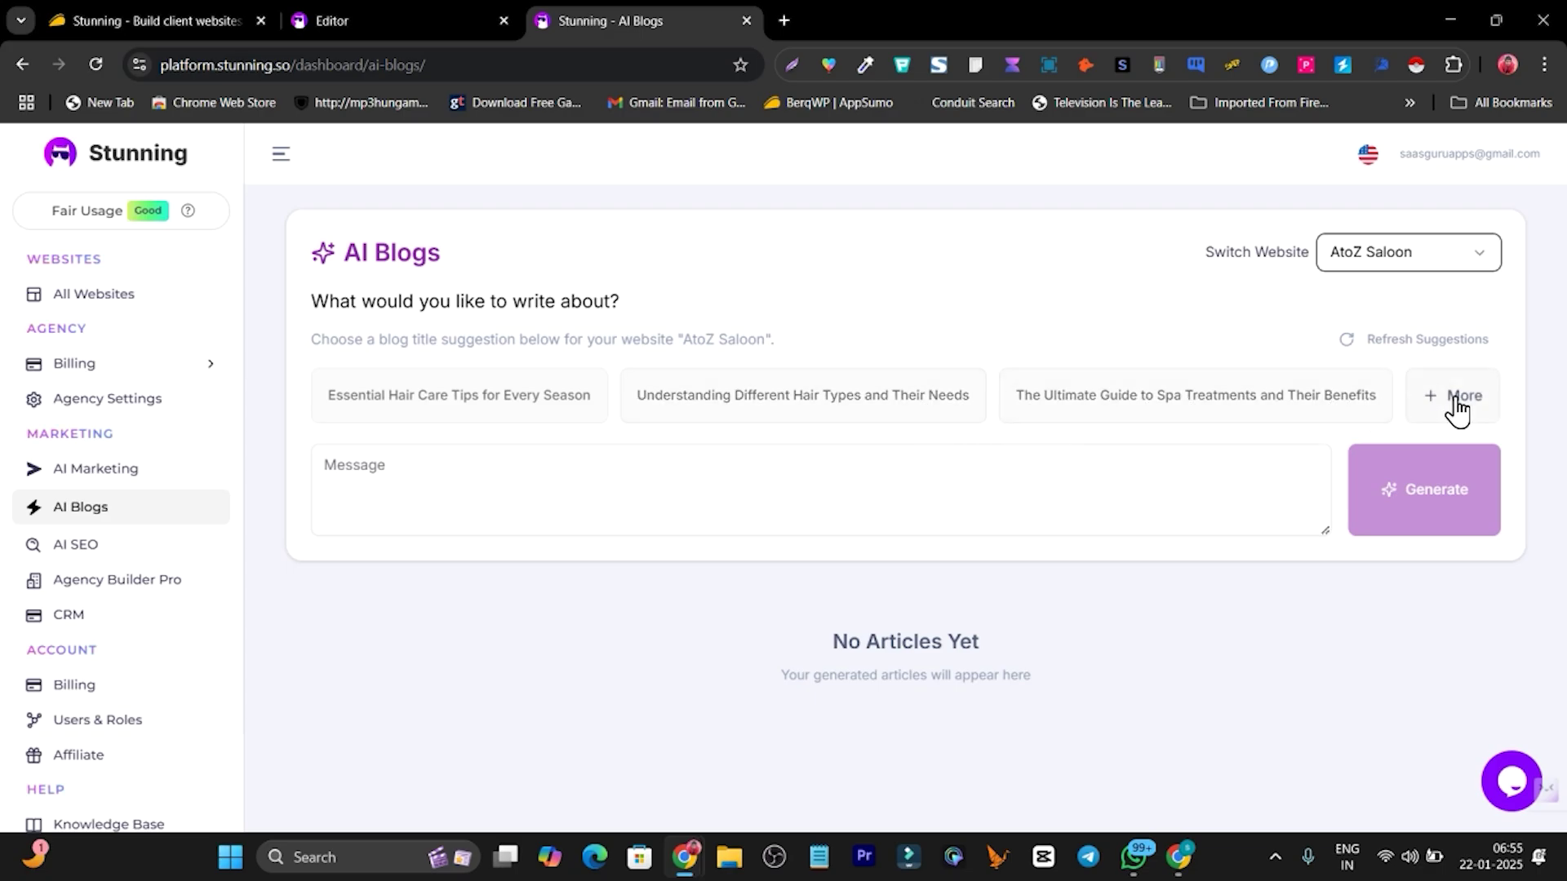
Generate a blog article from the suggestion "Essential Hair Care Tips for Every Season" using its prefilled prompt
{"action": "left_click", "coordinate": [428, 404]}
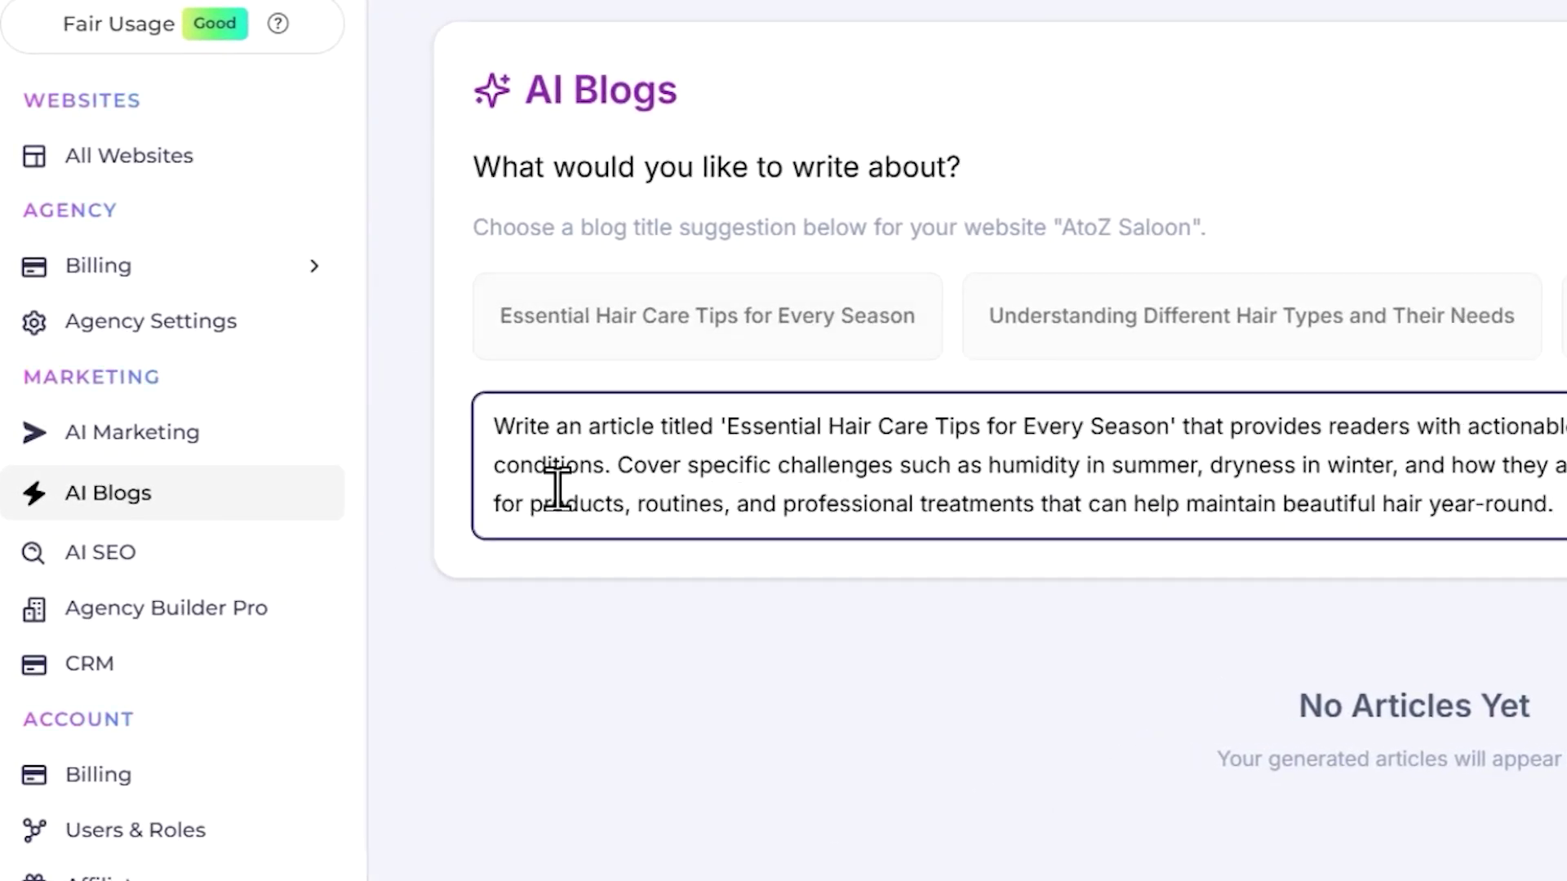
{"action": "left_click_drag", "start_coordinate": [503, 433], "coordinate": [1554, 505]}
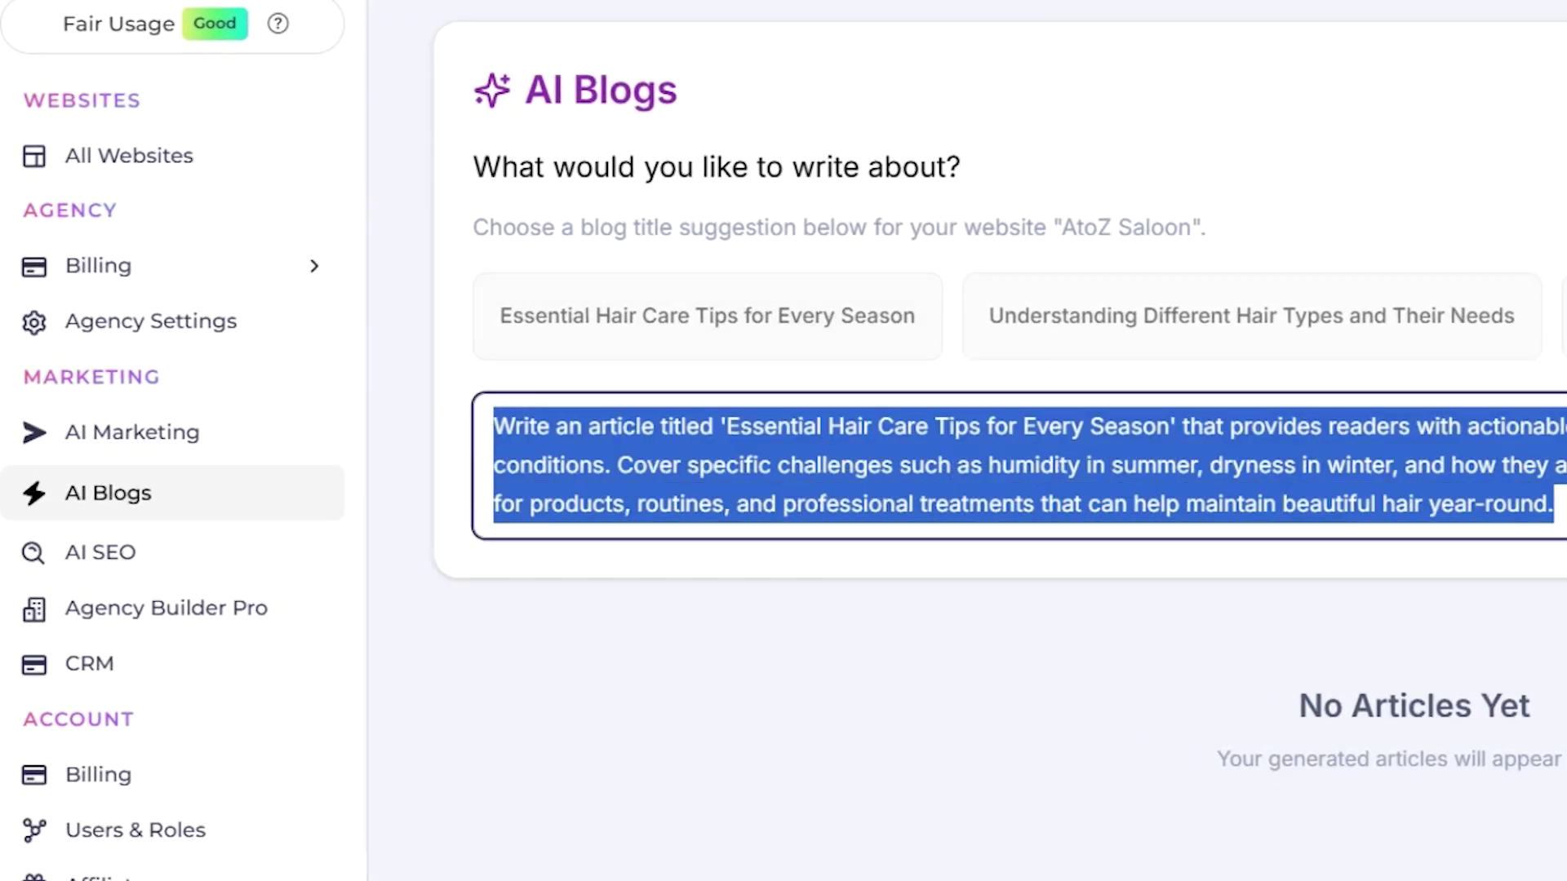
{"action": "left_click", "coordinate": [1553, 504]}
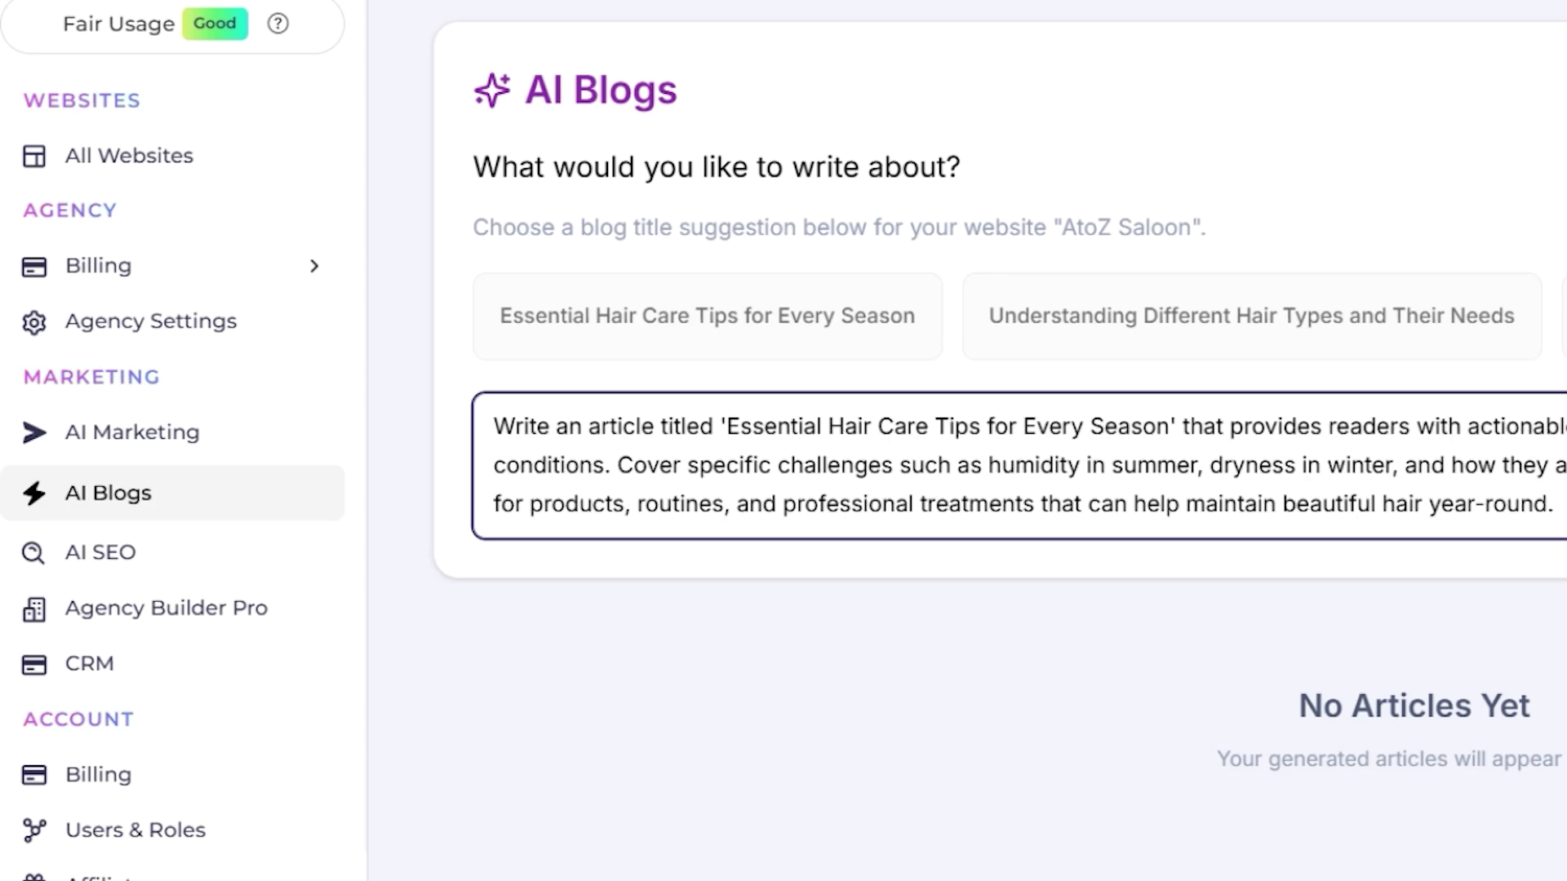
{"action": "key", "text": "Return"}
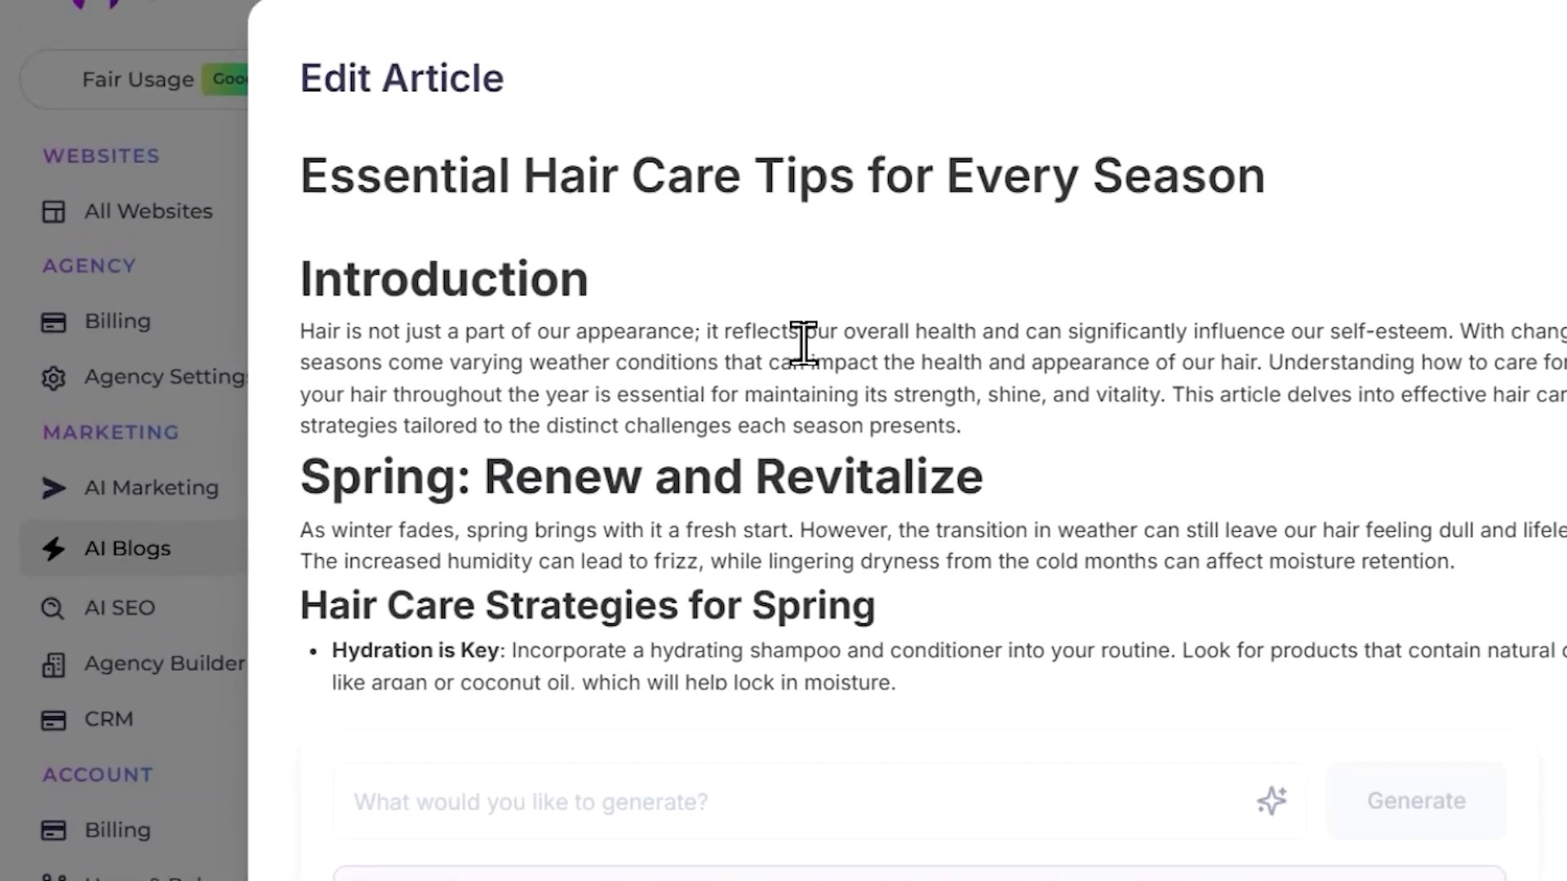
Read through the generated hair care article's seasonal sections and conclusion, and check its featured image
{"action": "scroll", "coordinate": [587, 321], "scroll_direction": "down", "scroll_amount": 2}
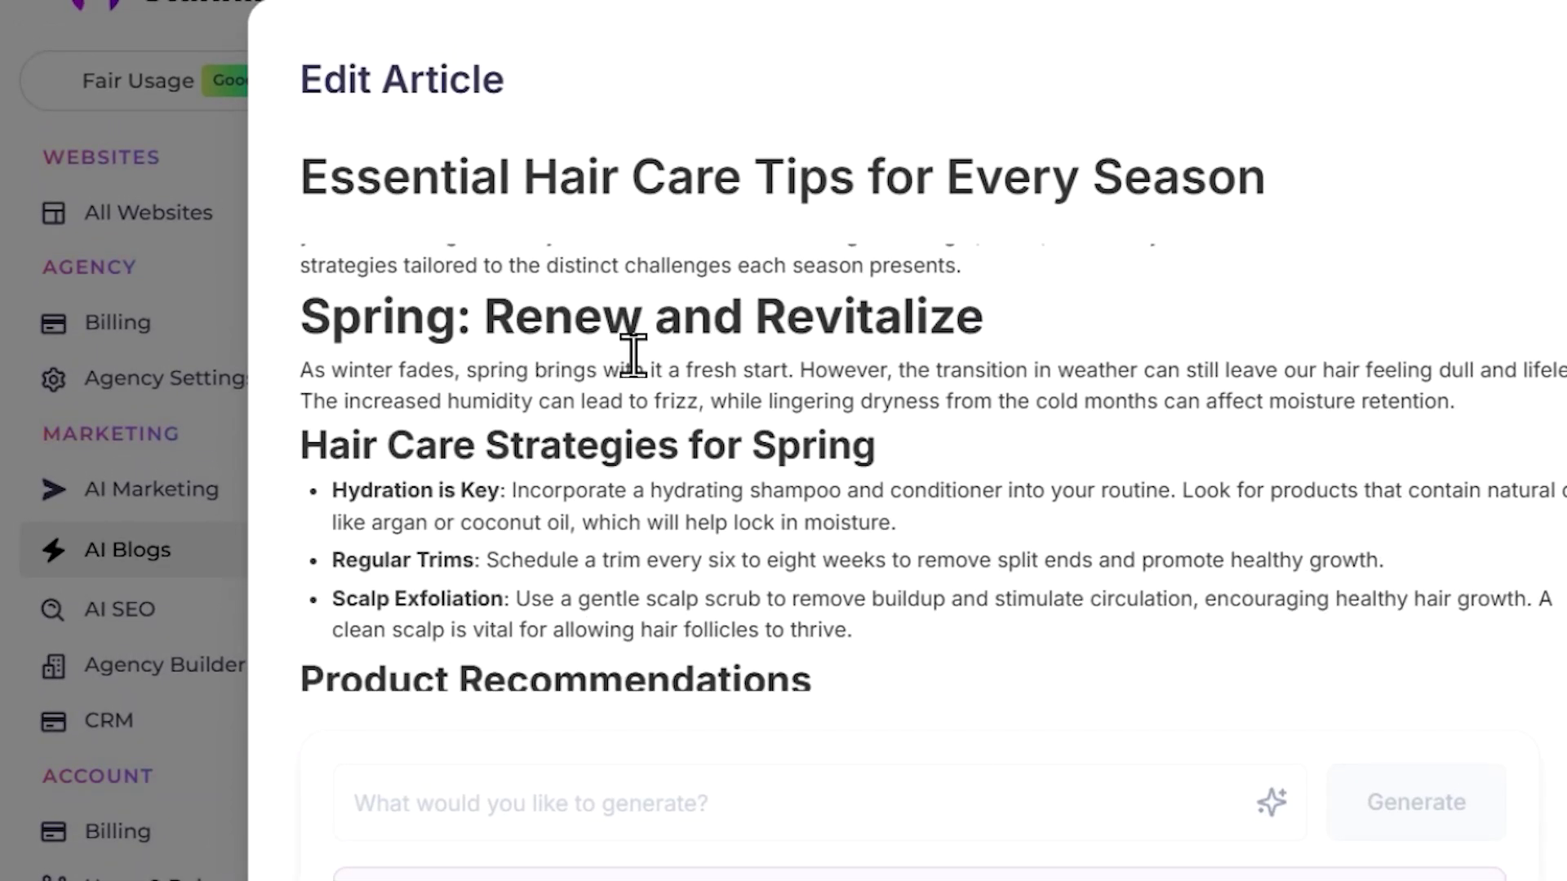
{"action": "scroll", "coordinate": [664, 392], "scroll_direction": "down", "scroll_amount": 10}
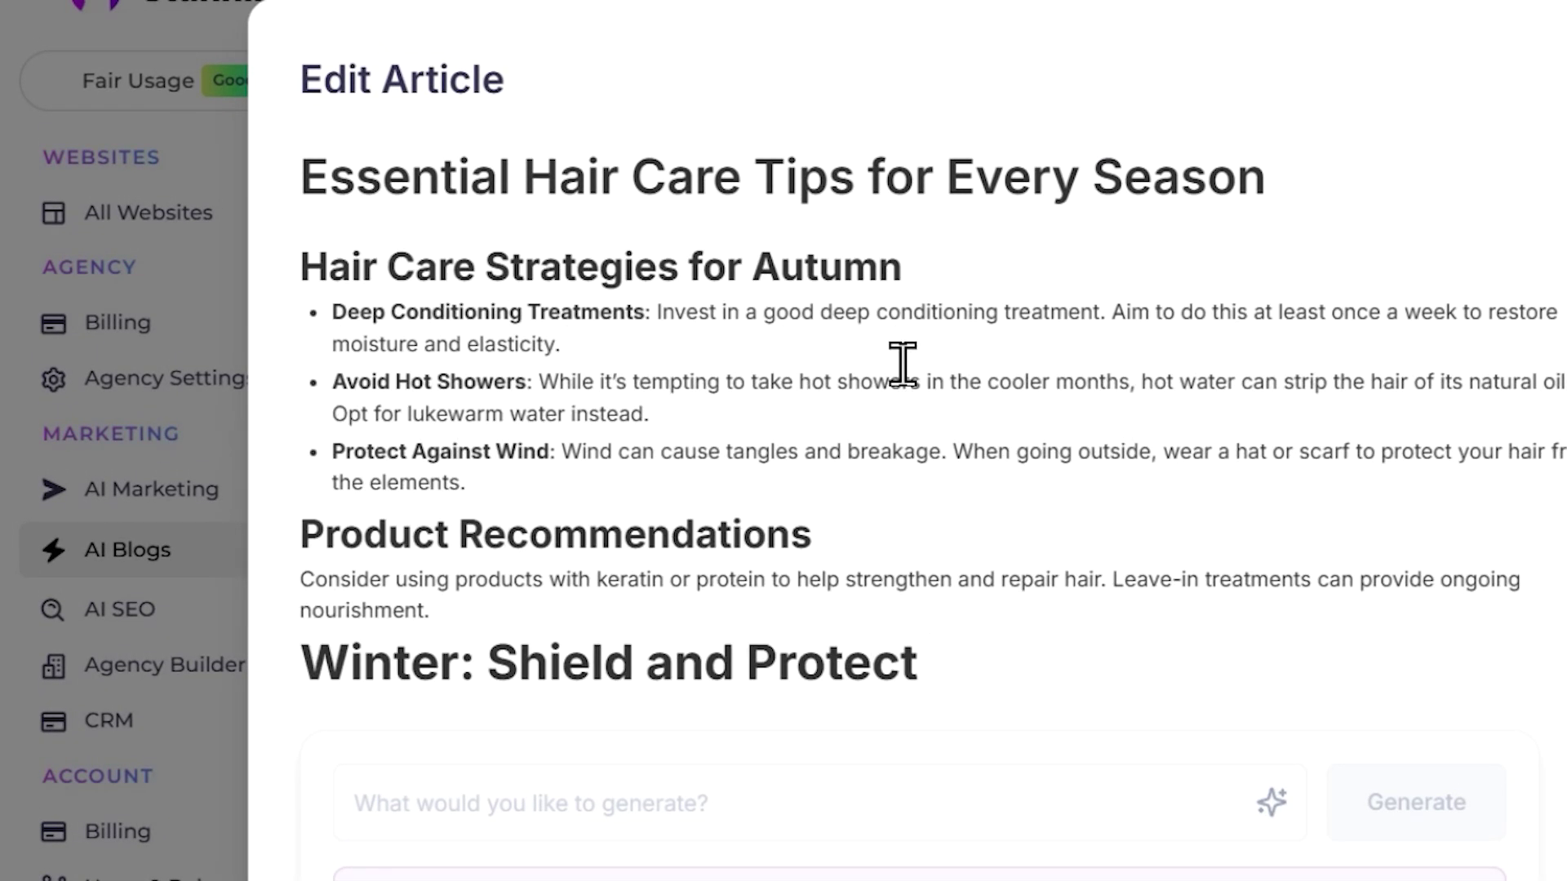
{"action": "scroll", "coordinate": [902, 363], "scroll_direction": "down", "scroll_amount": 10}
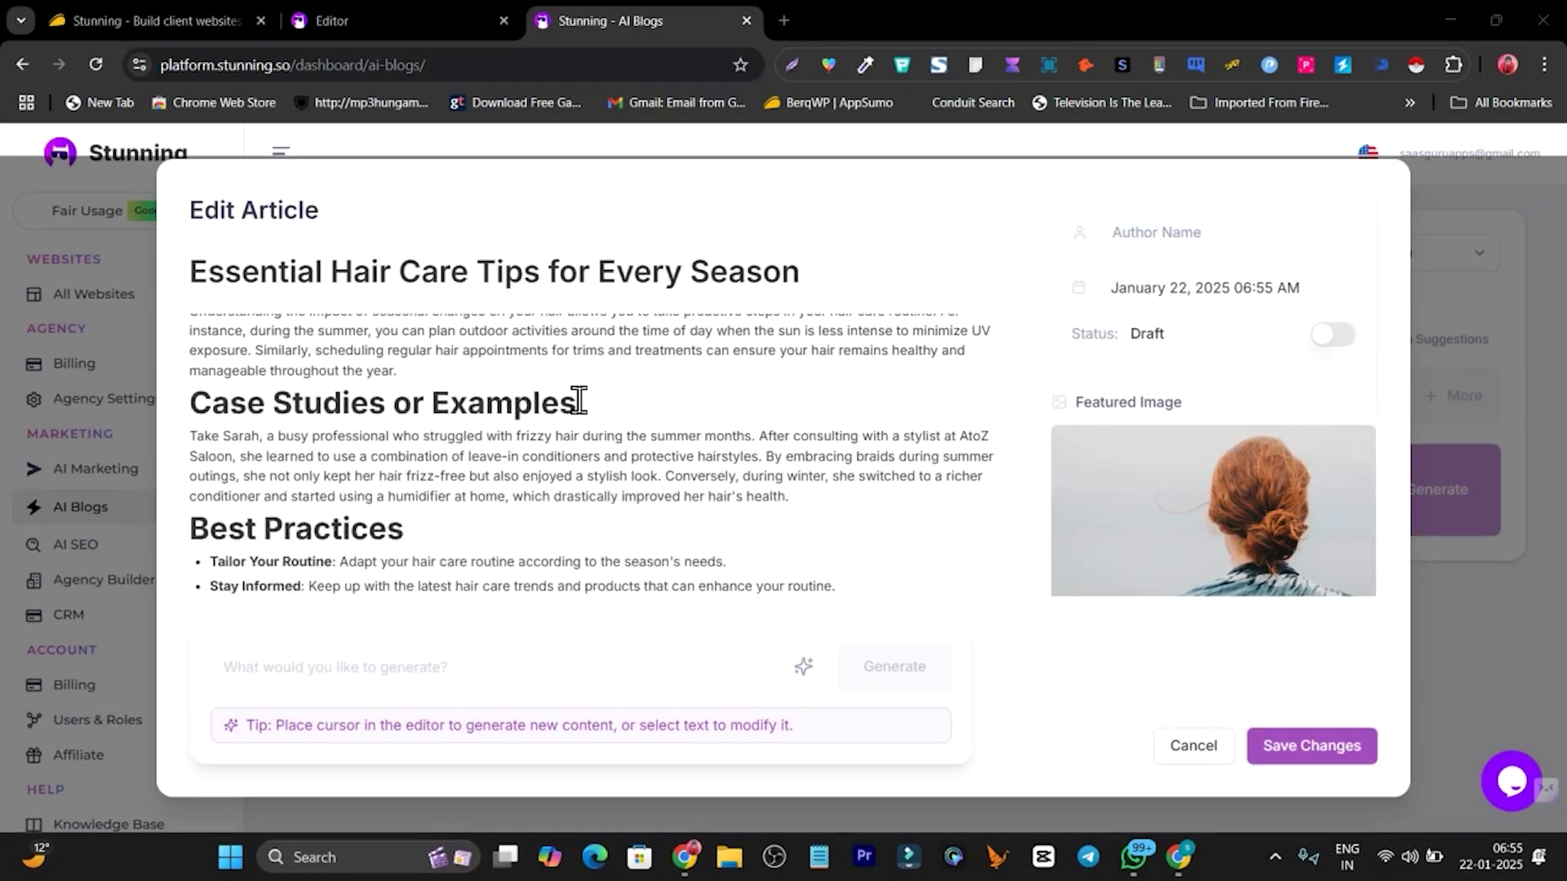
{"action": "scroll", "coordinate": [579, 400], "scroll_direction": "down", "scroll_amount": 3}
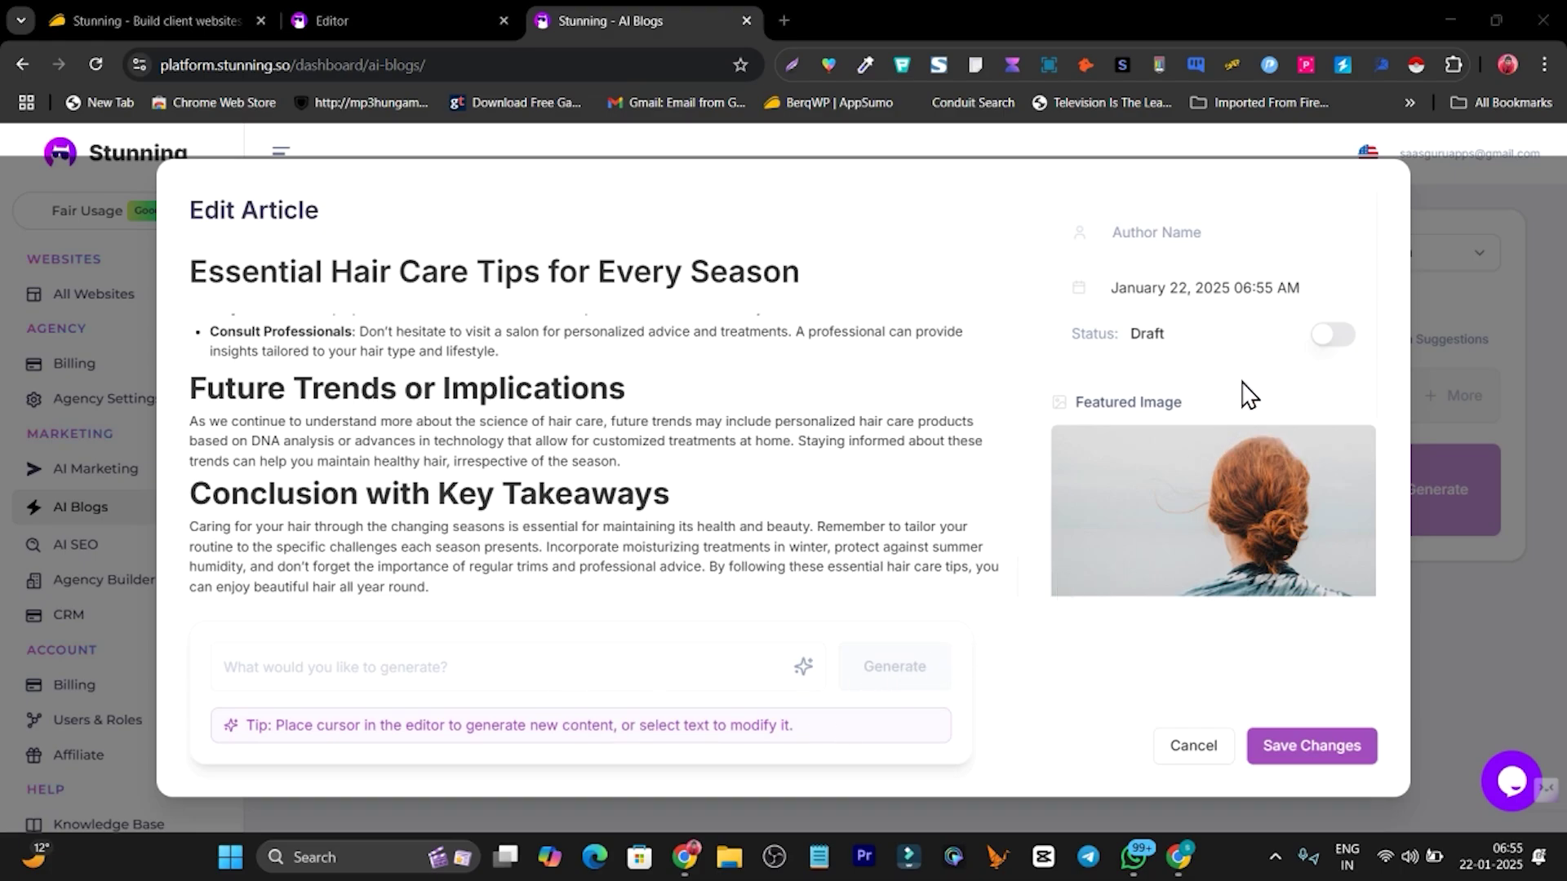
{"action": "scroll", "coordinate": [887, 424], "scroll_direction": "up", "scroll_amount": 10}
{"action": "mouse_move", "coordinate": [1269, 535]}
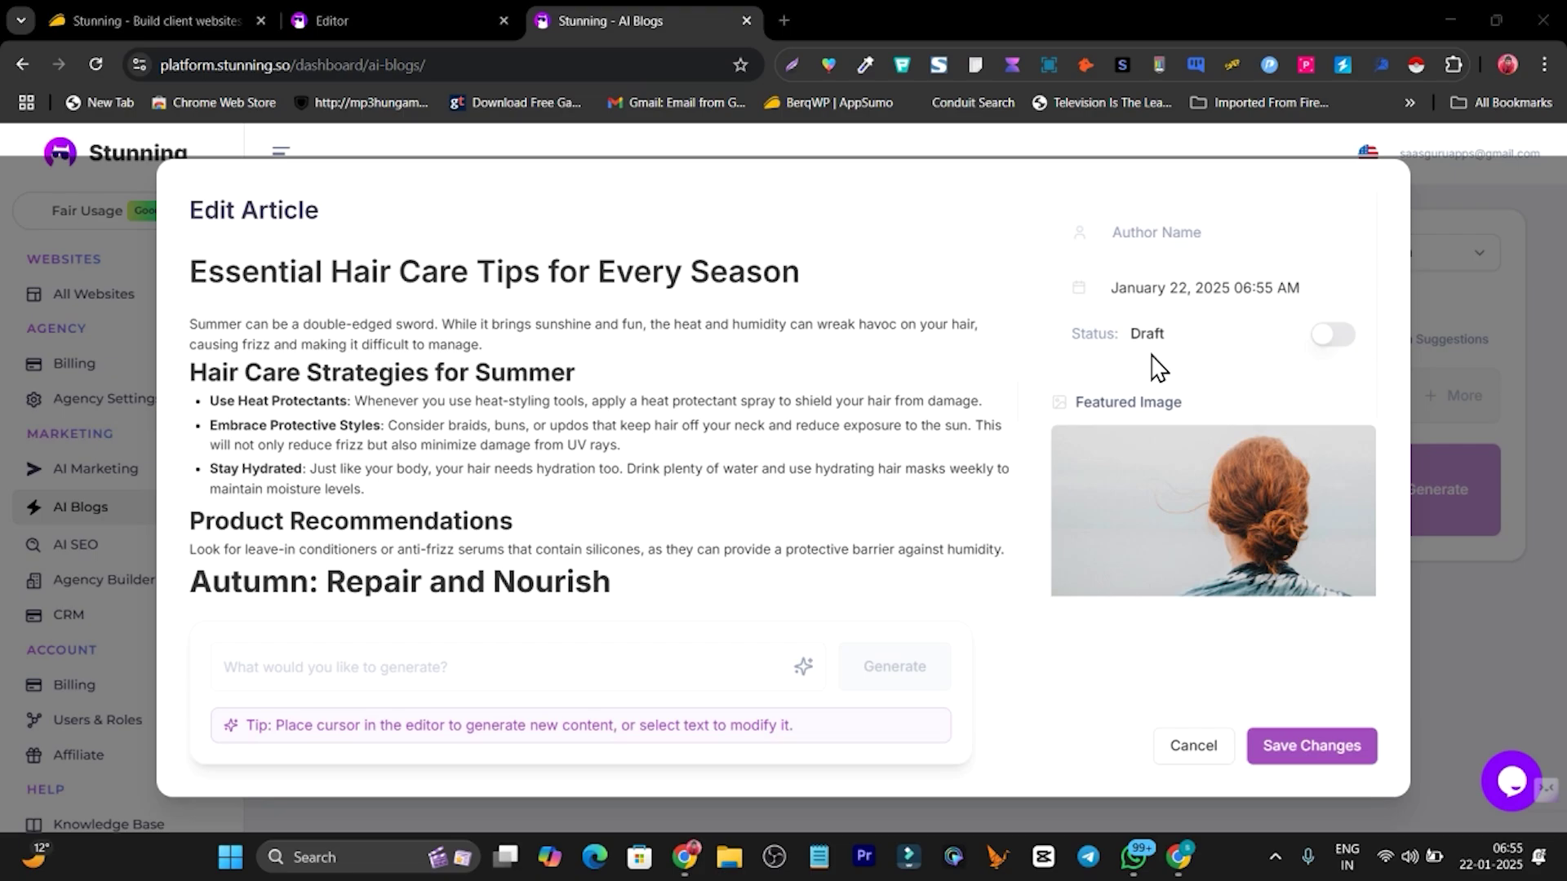
Toggle the hair care article's status to Published and back to Draft
{"action": "left_click", "coordinate": [1339, 351]}
{"action": "scroll", "coordinate": [644, 464], "scroll_direction": "up", "scroll_amount": 5}
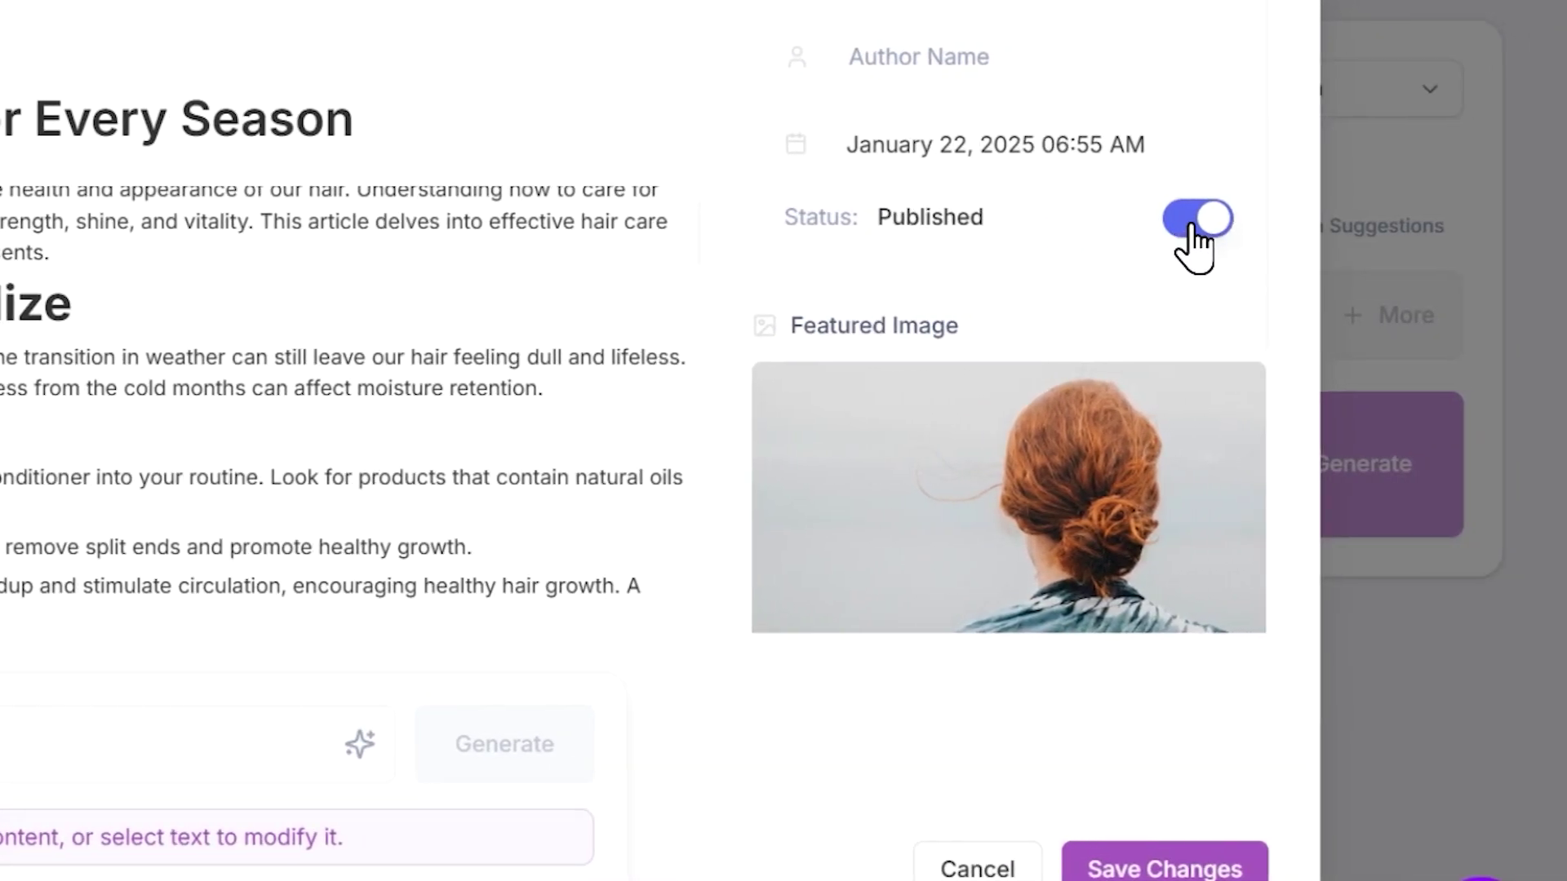
{"action": "left_click", "coordinate": [1193, 231]}
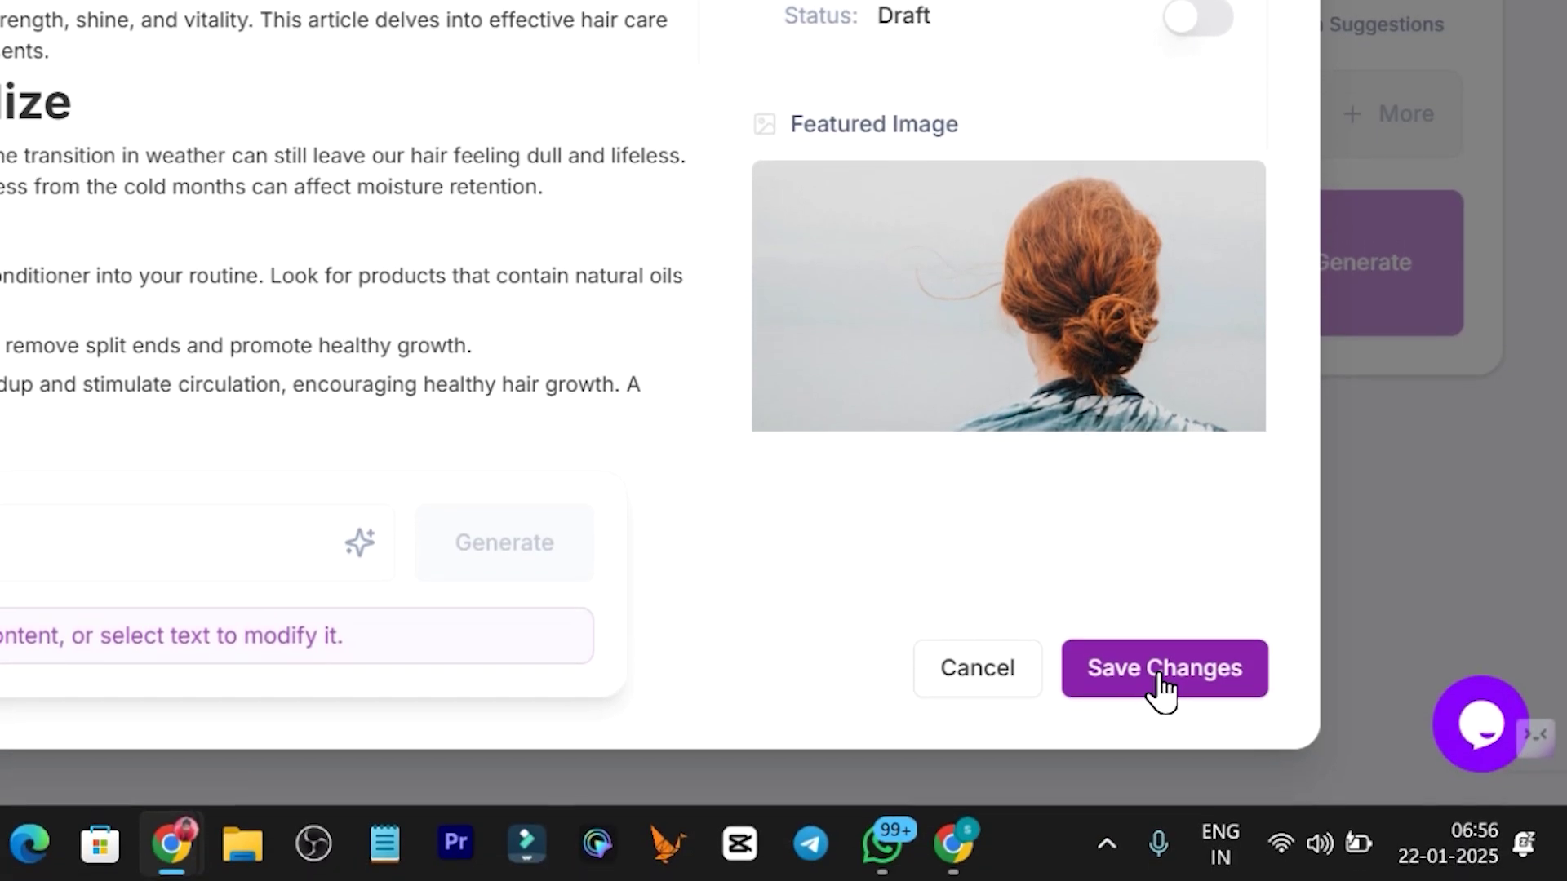
Save the hair care article as a draft and check its card among the generated articles
{"action": "left_click", "coordinate": [1160, 687]}
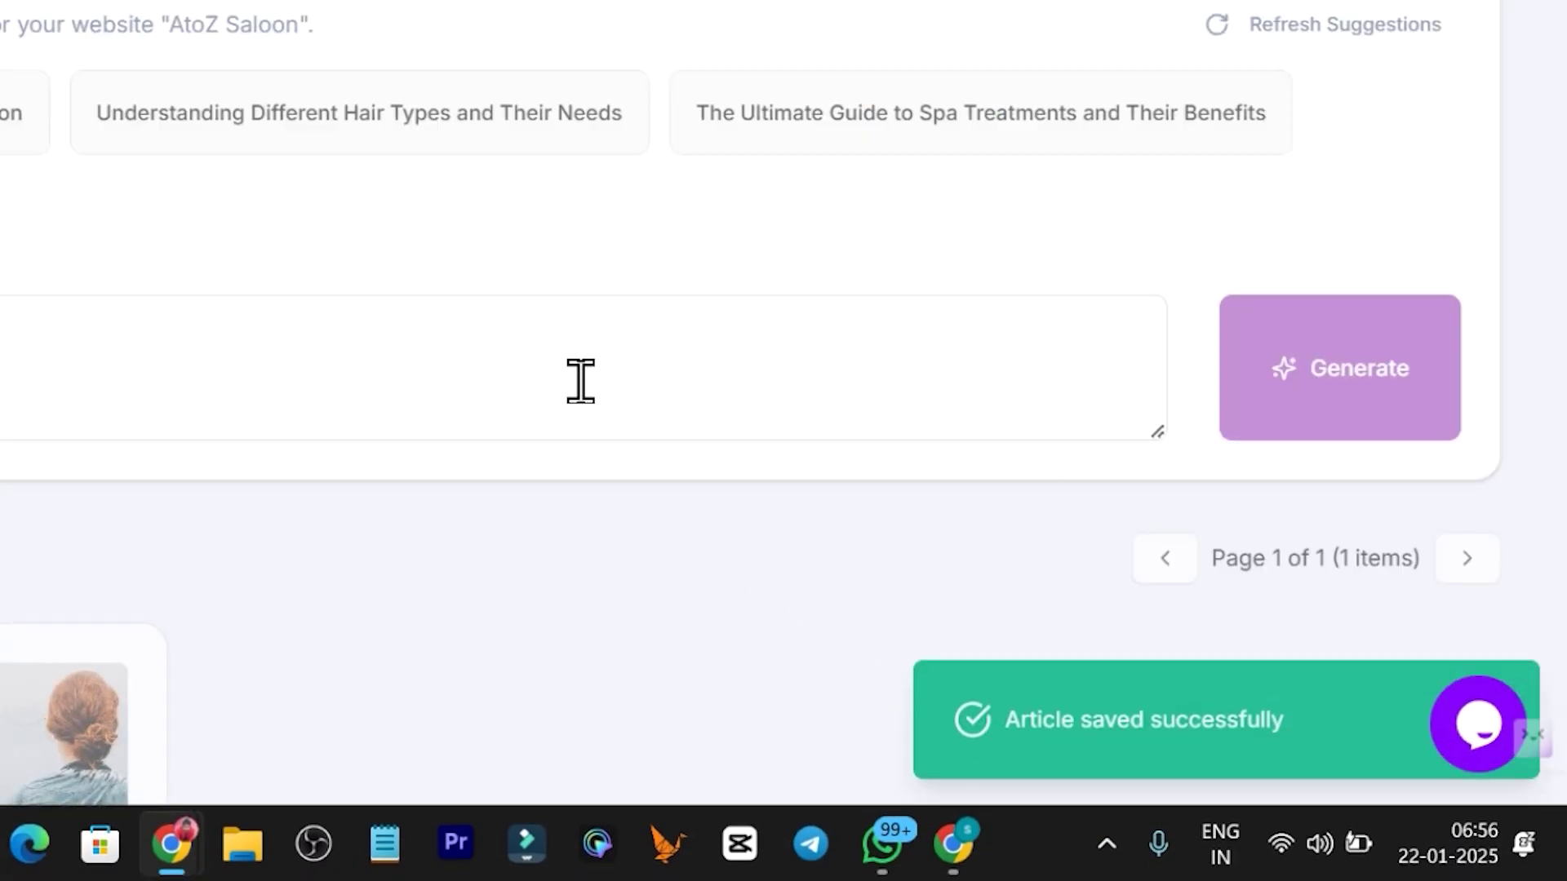
{"action": "scroll", "coordinate": [590, 261], "scroll_direction": "down", "scroll_amount": 2}
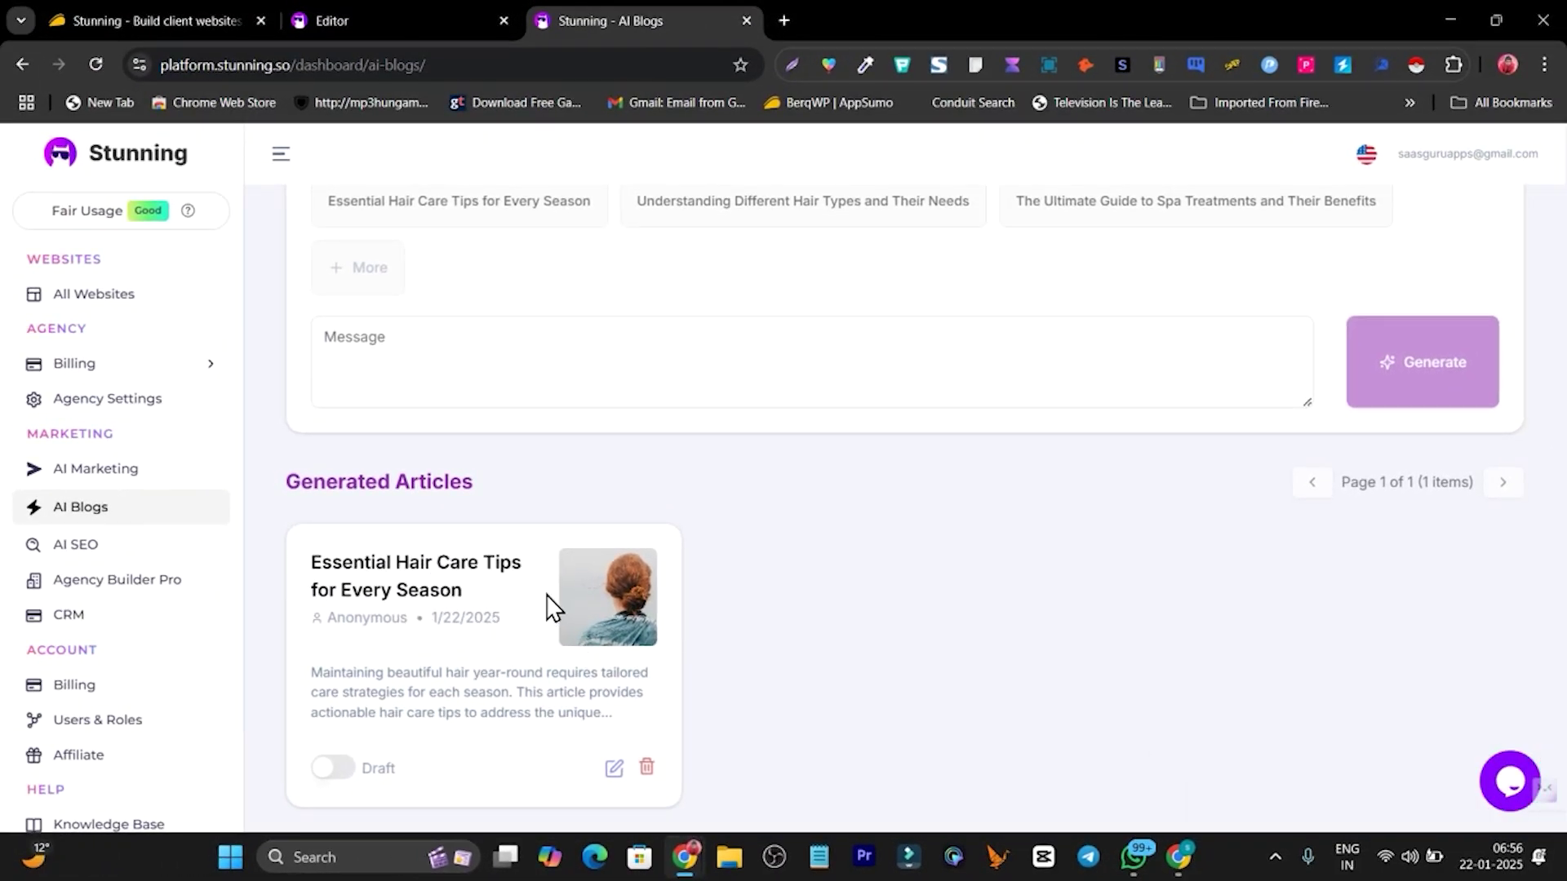
Switch the AI Blogs website to Acquireclient to view its suggestions and articles, and switch back to AtoZ Saloon
{"action": "scroll", "coordinate": [936, 549], "scroll_direction": "up", "scroll_amount": 3}
{"action": "left_click", "coordinate": [1417, 259]}
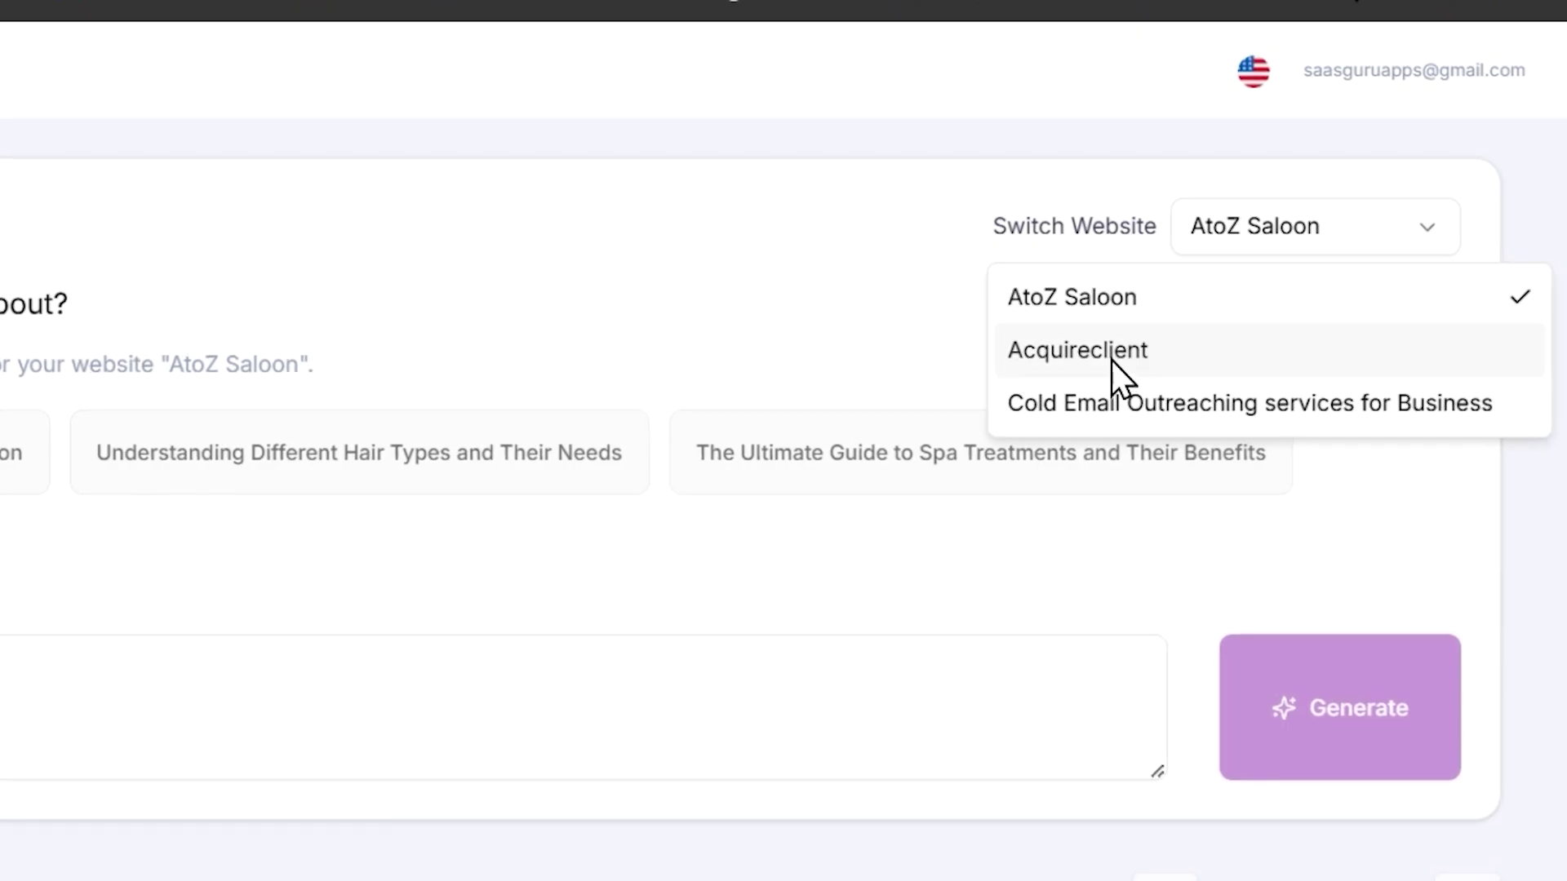
{"action": "left_click", "coordinate": [1111, 360]}
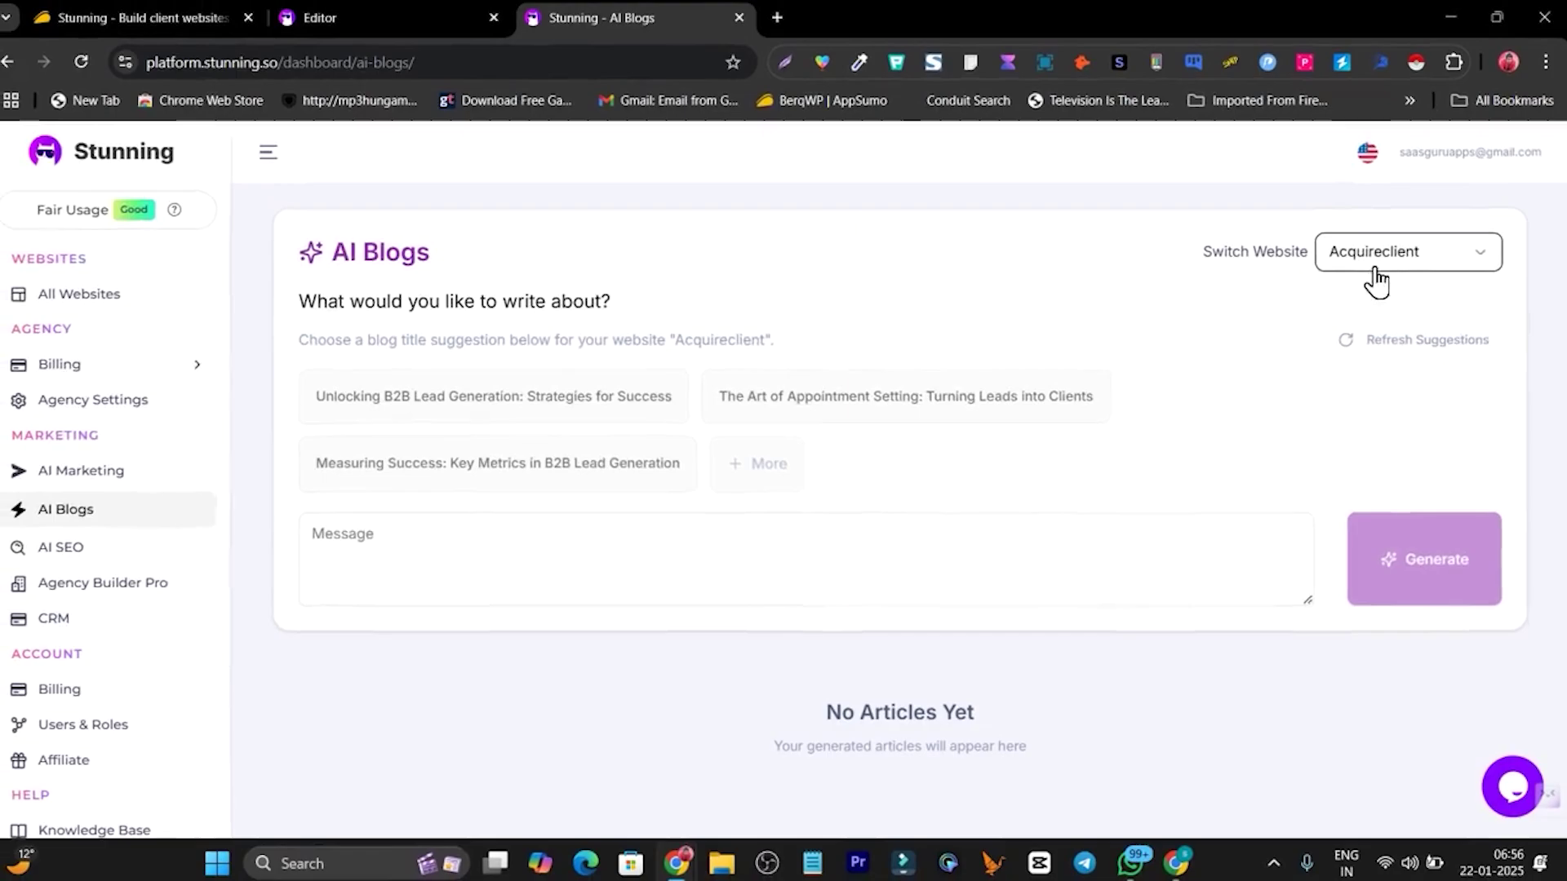
{"action": "left_click", "coordinate": [1371, 263]}
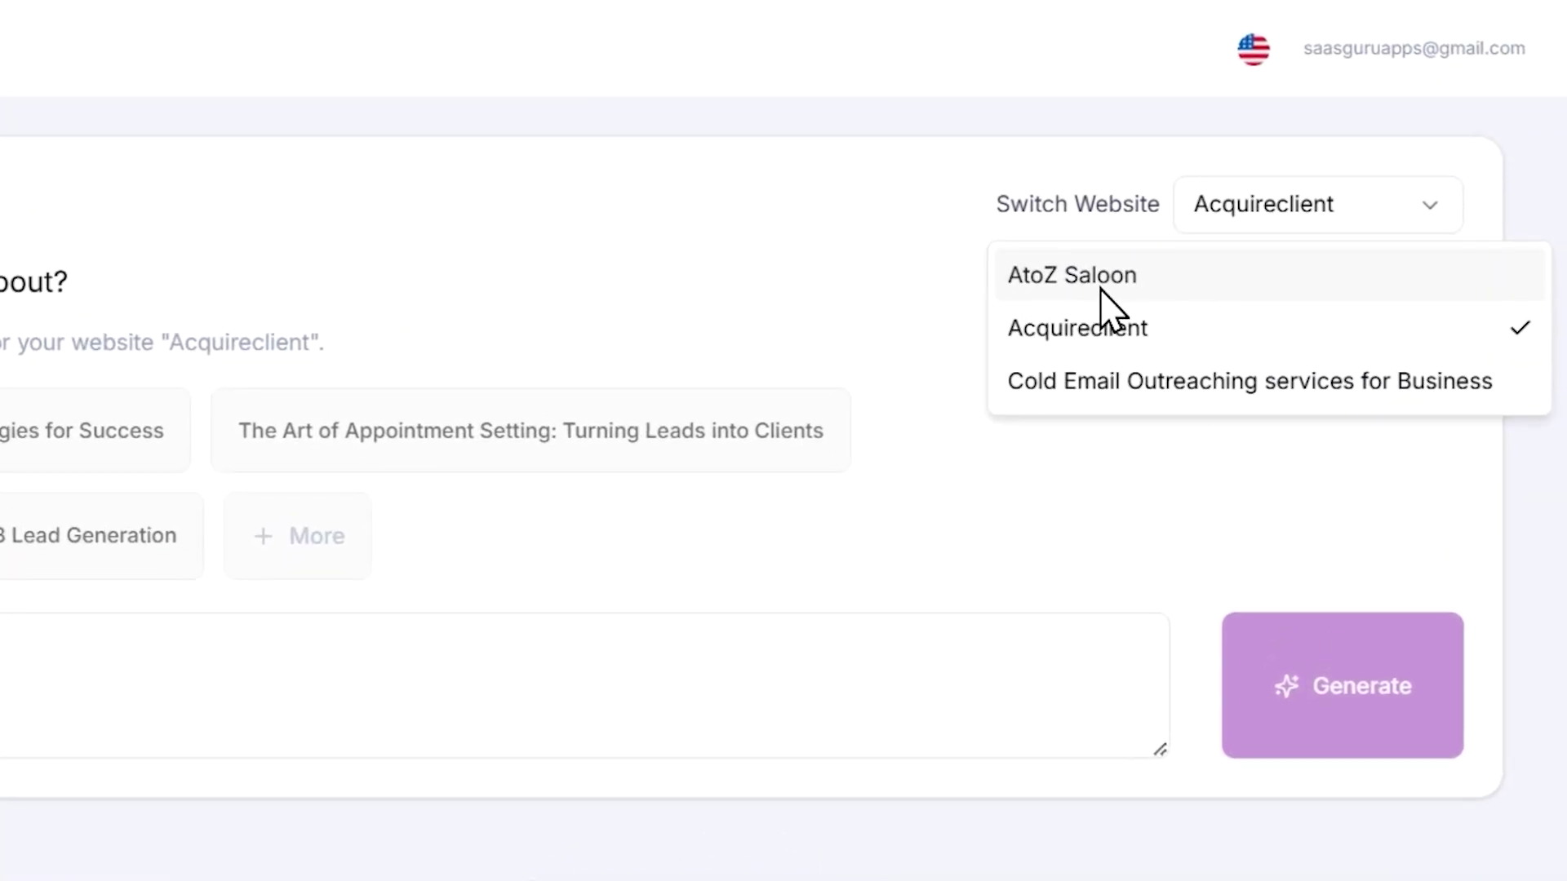
{"action": "left_click", "coordinate": [1120, 282]}
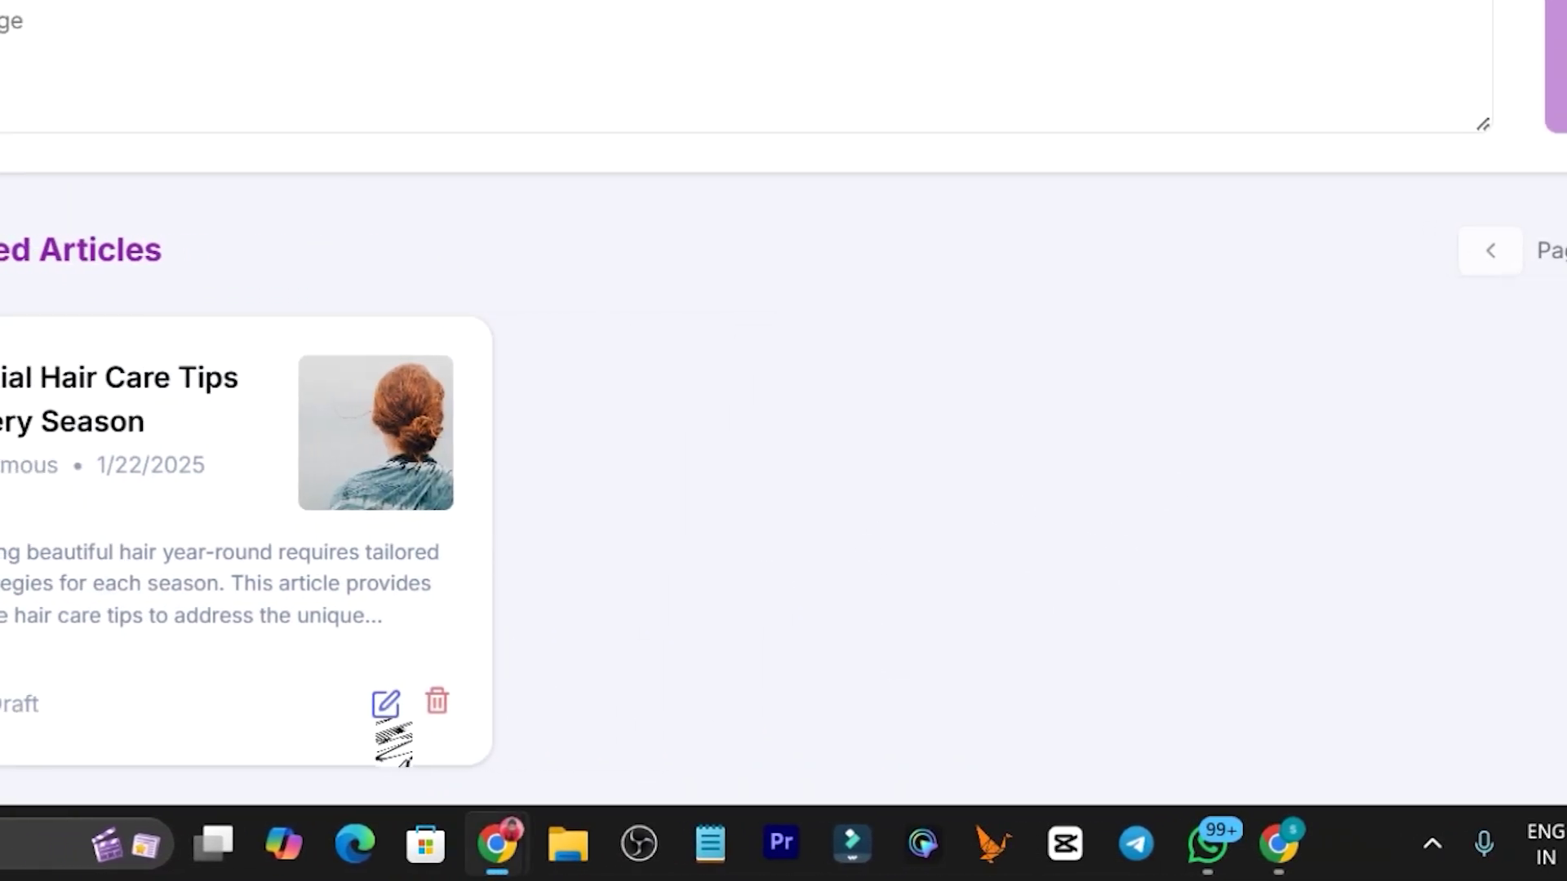
Reopen the hair care article for editing, set its status to Published, and save the changes
{"action": "left_click", "coordinate": [386, 706]}
{"action": "scroll", "coordinate": [493, 315], "scroll_direction": "down", "scroll_amount": 5}
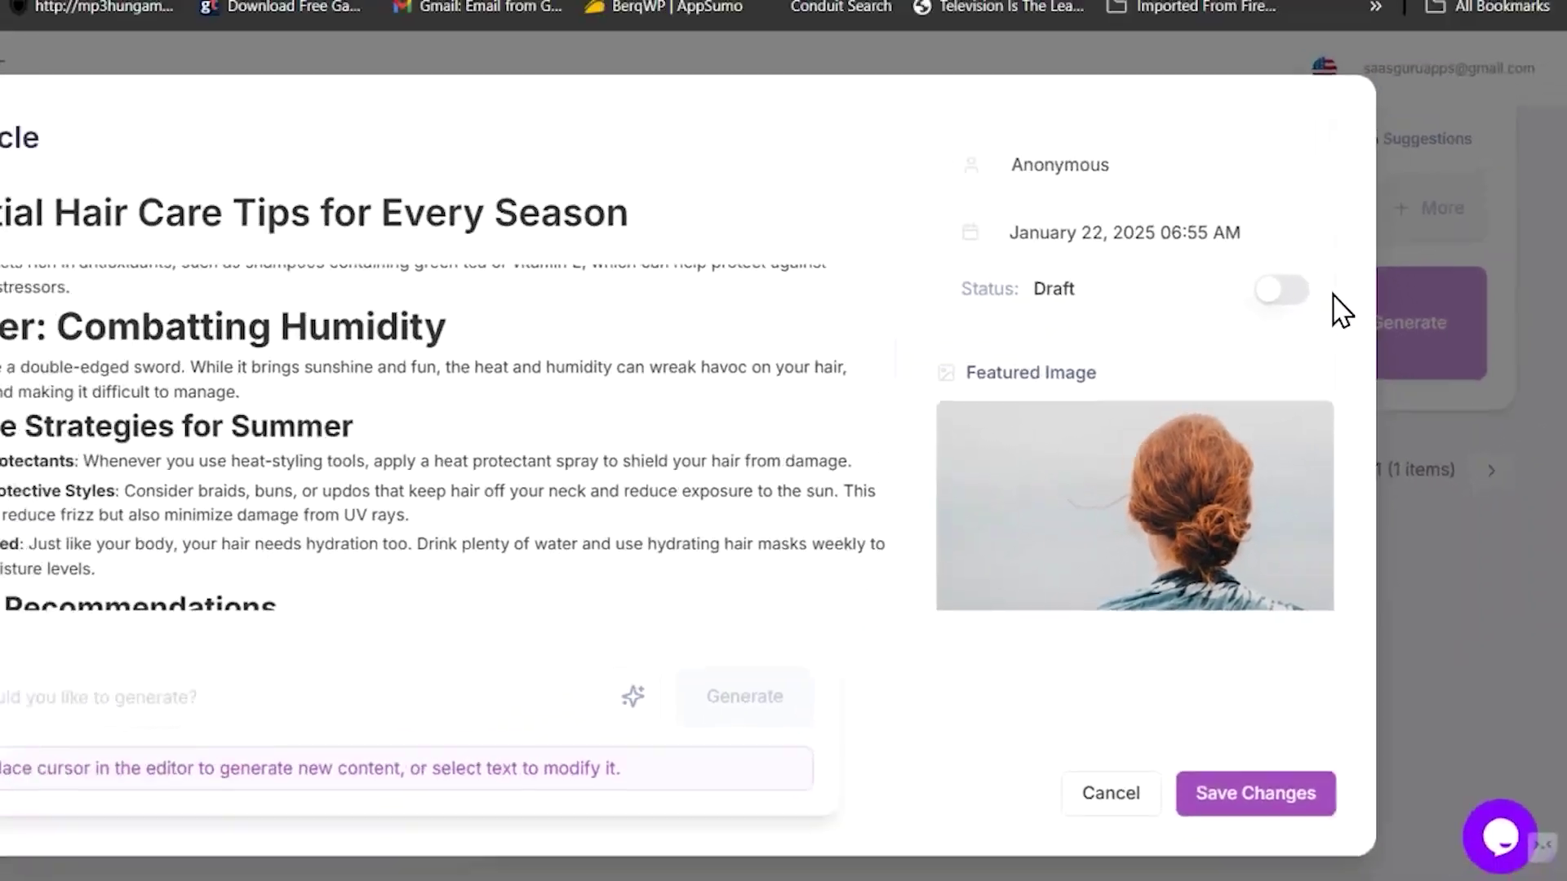
{"action": "left_click", "coordinate": [371, 441]}
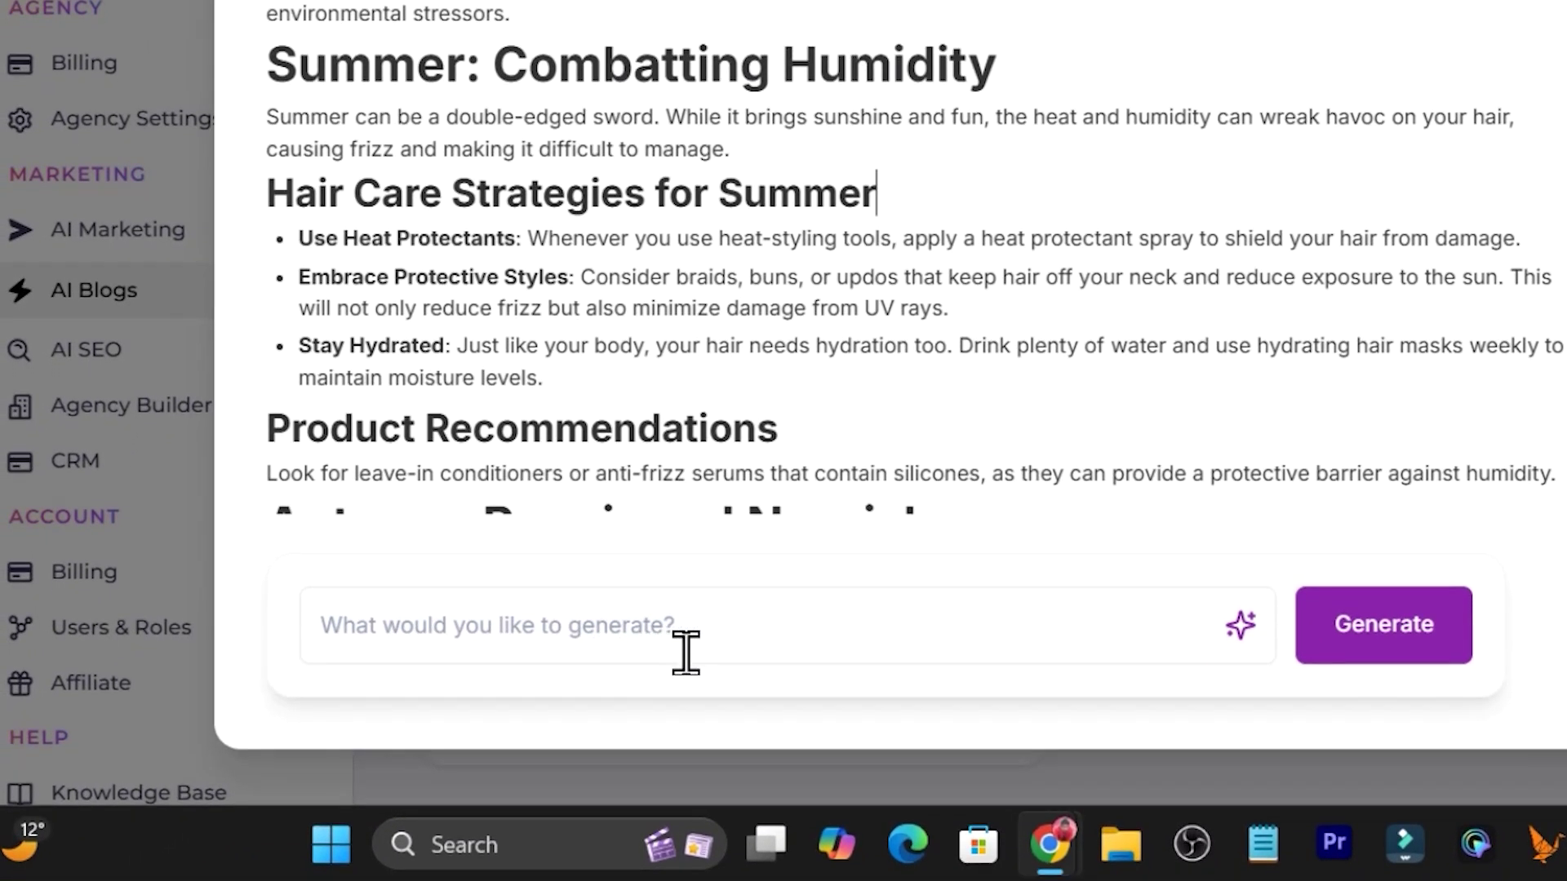
{"action": "left_click", "coordinate": [811, 651]}
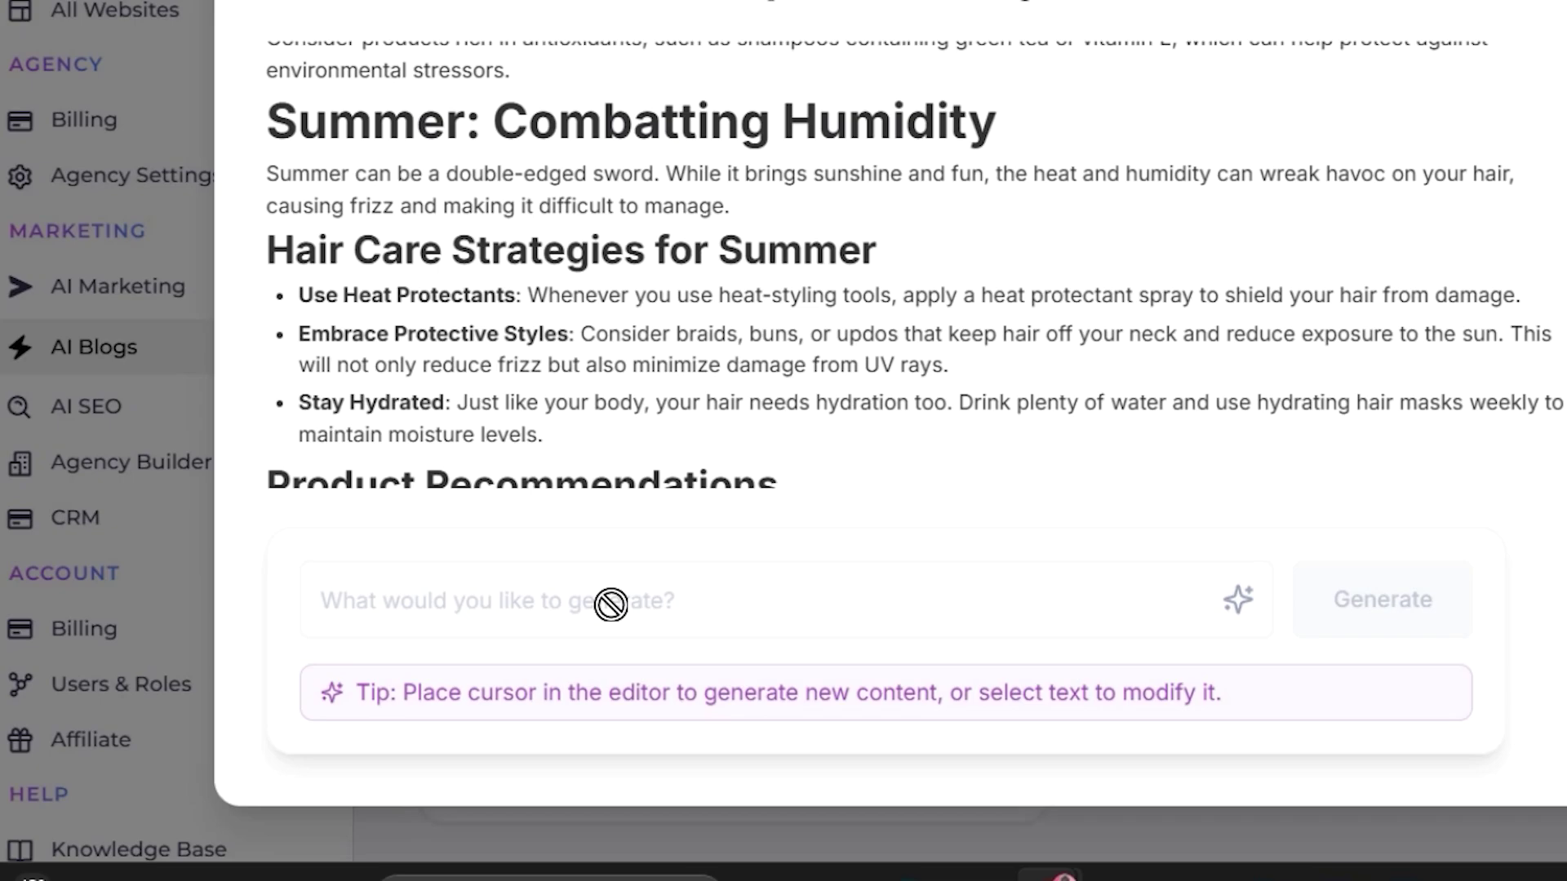
{"action": "left_click", "coordinate": [982, 224]}
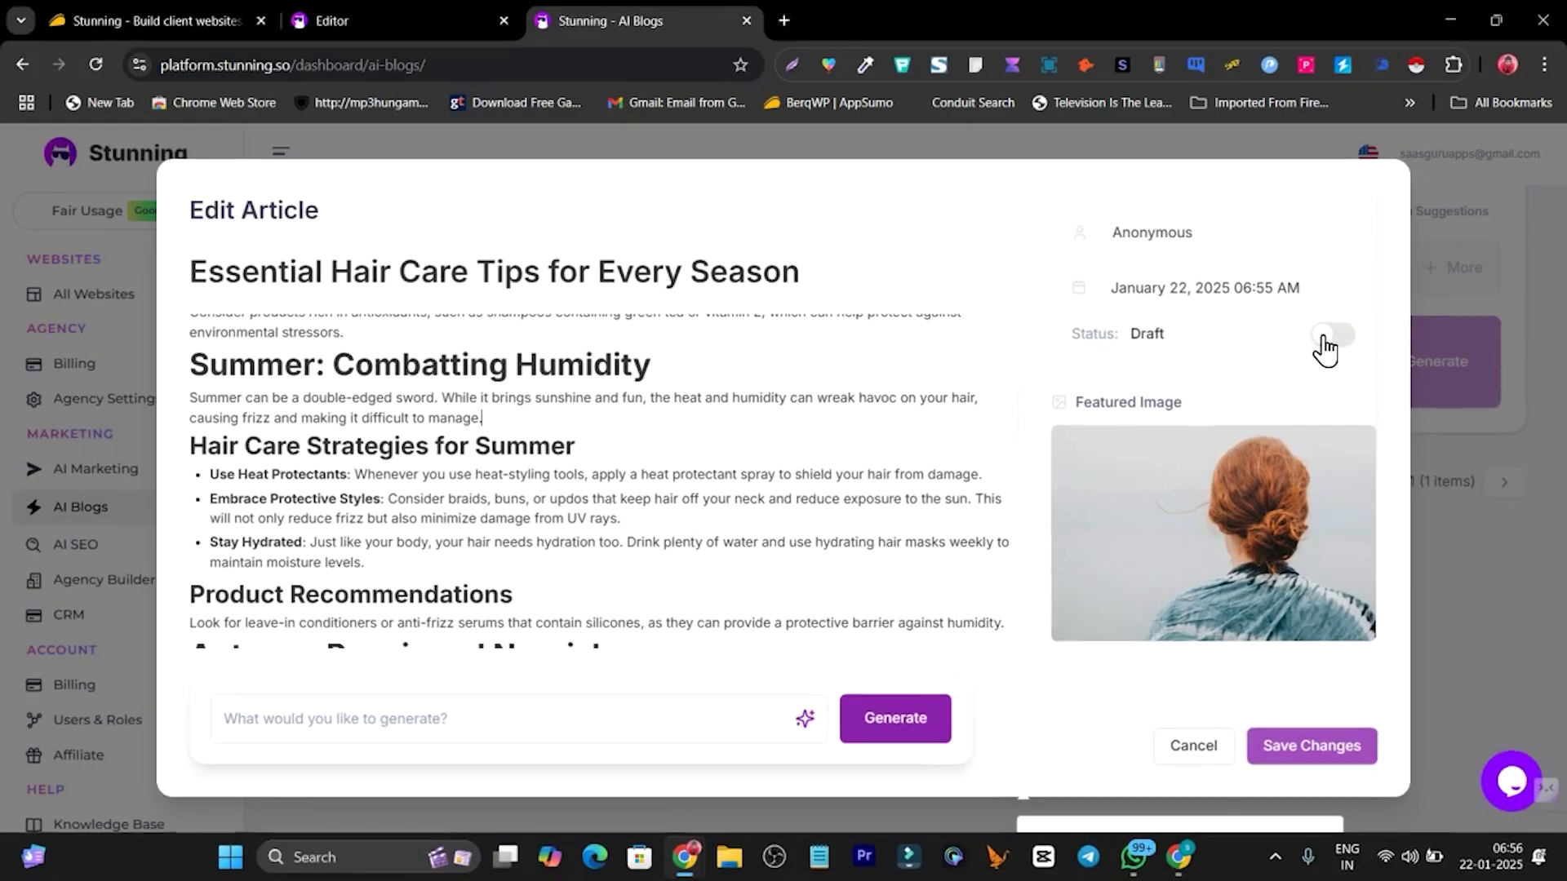
{"action": "left_click", "coordinate": [1330, 336]}
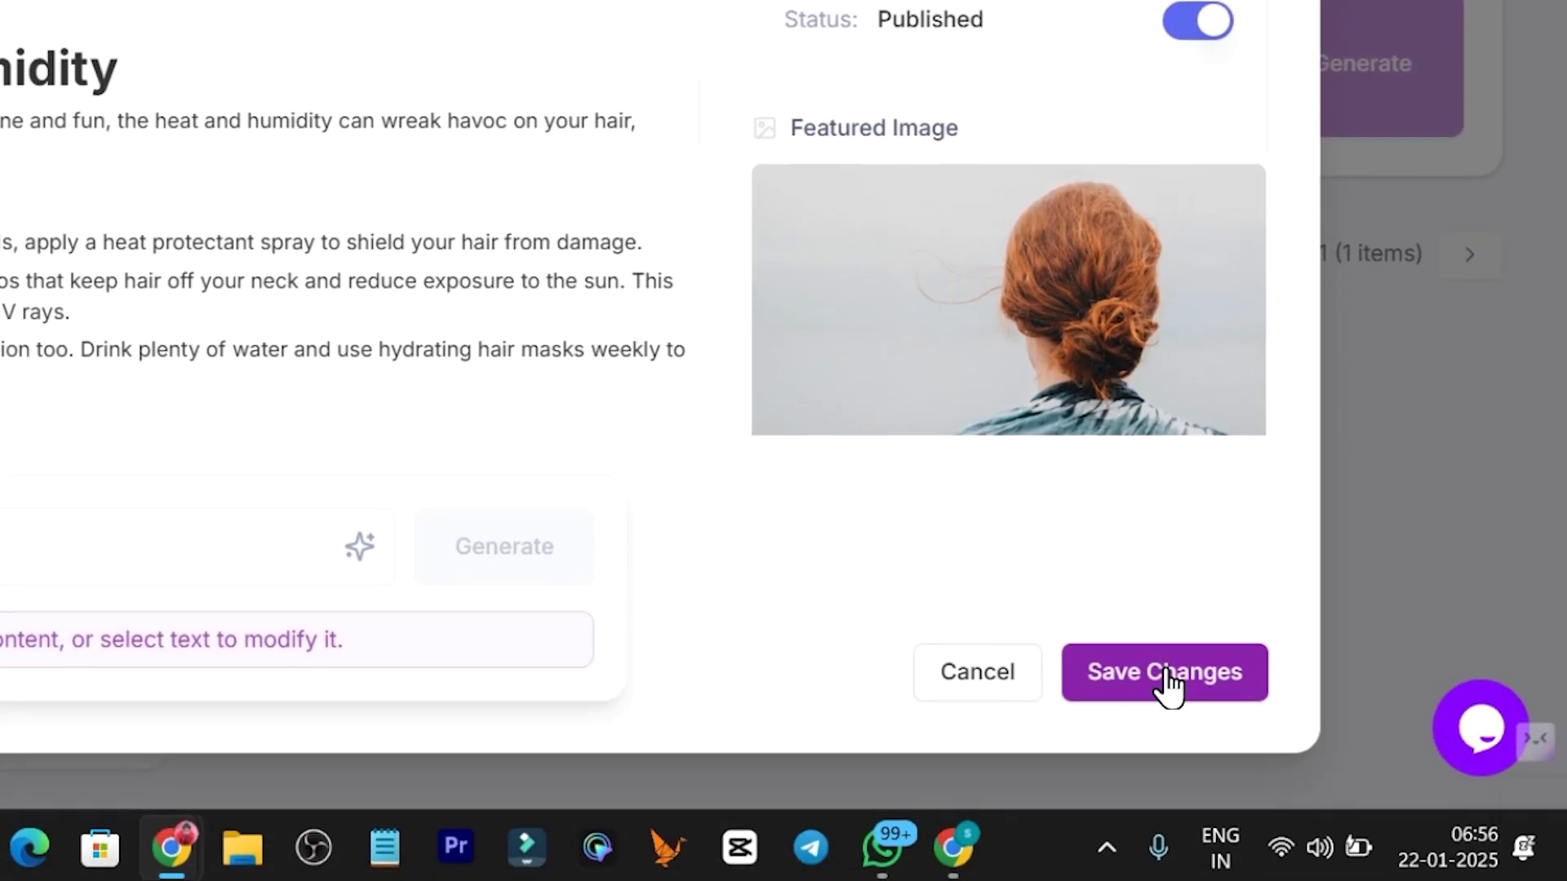
{"action": "left_click", "coordinate": [1167, 874]}
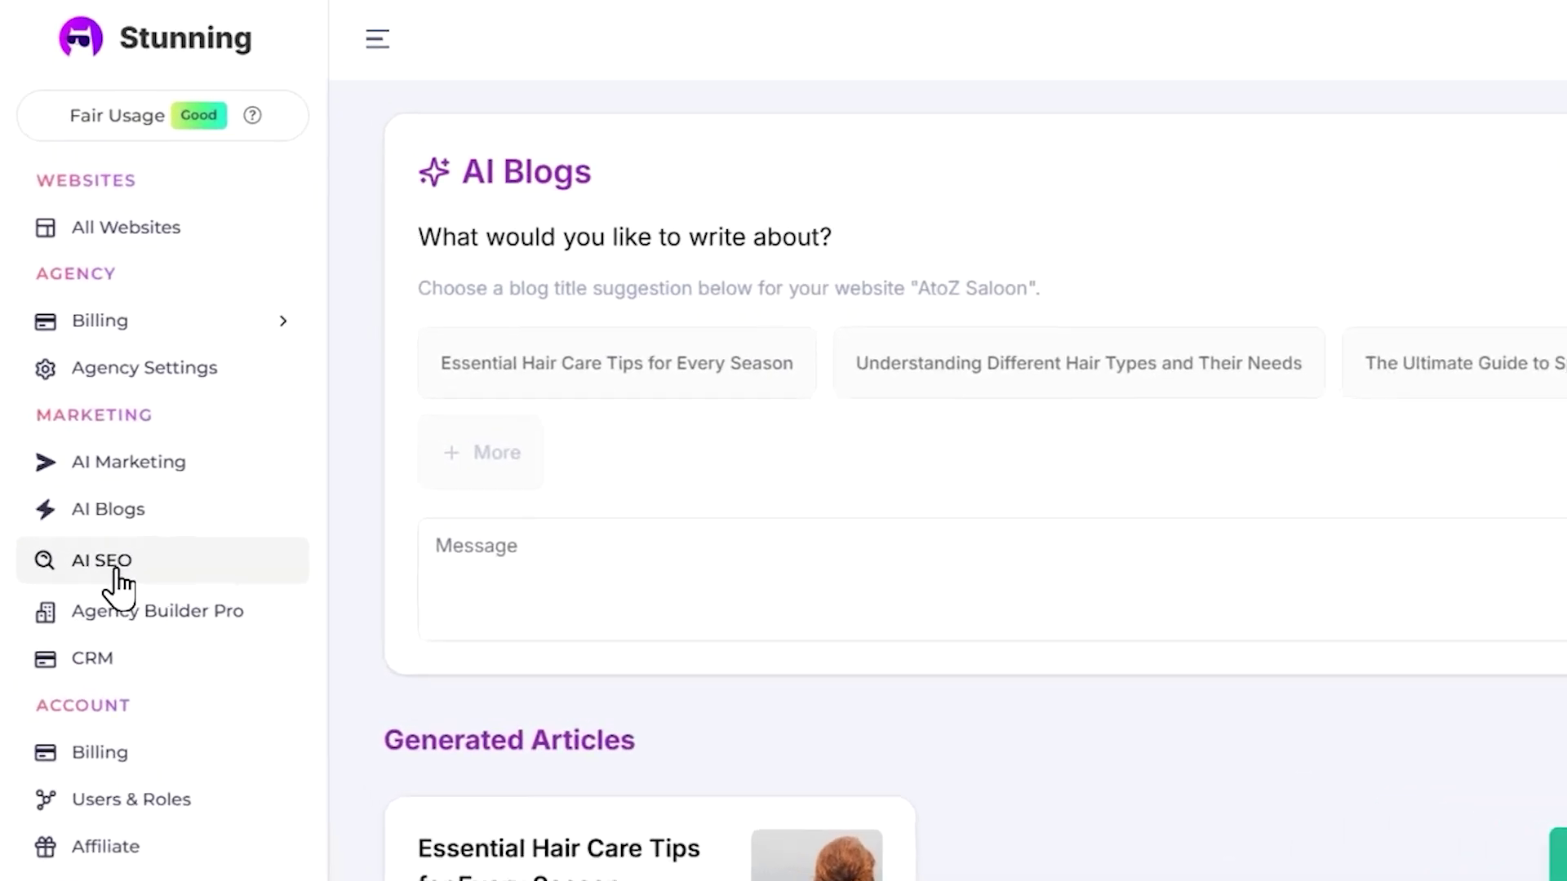
View the AI SEO and Agency Builder Pro pages to see what these tools offer
{"action": "left_click", "coordinate": [82, 553]}
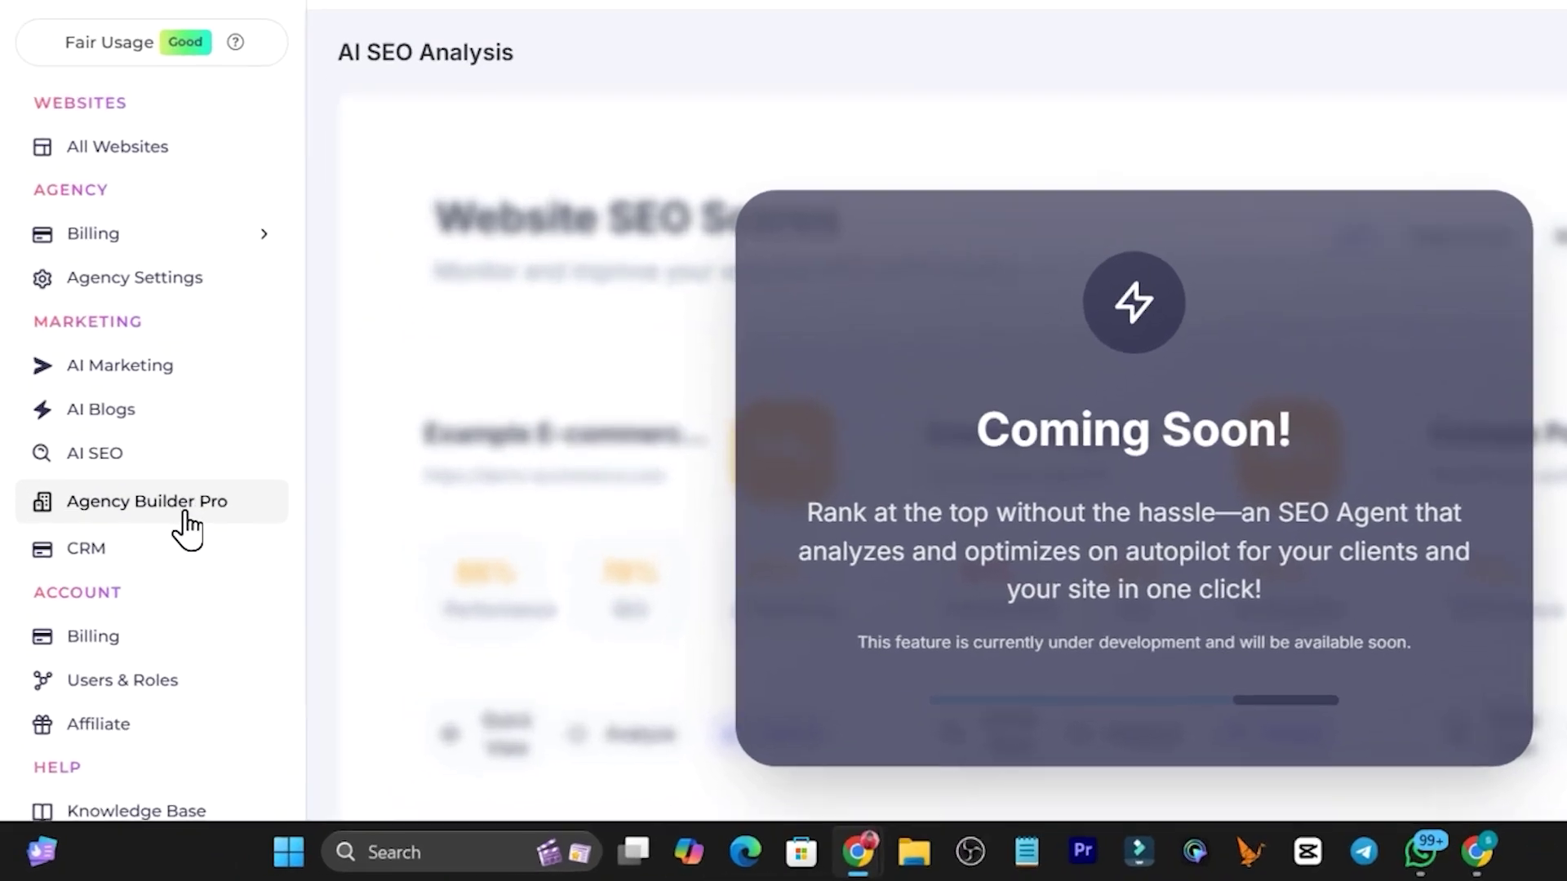
{"action": "left_click", "coordinate": [147, 585]}
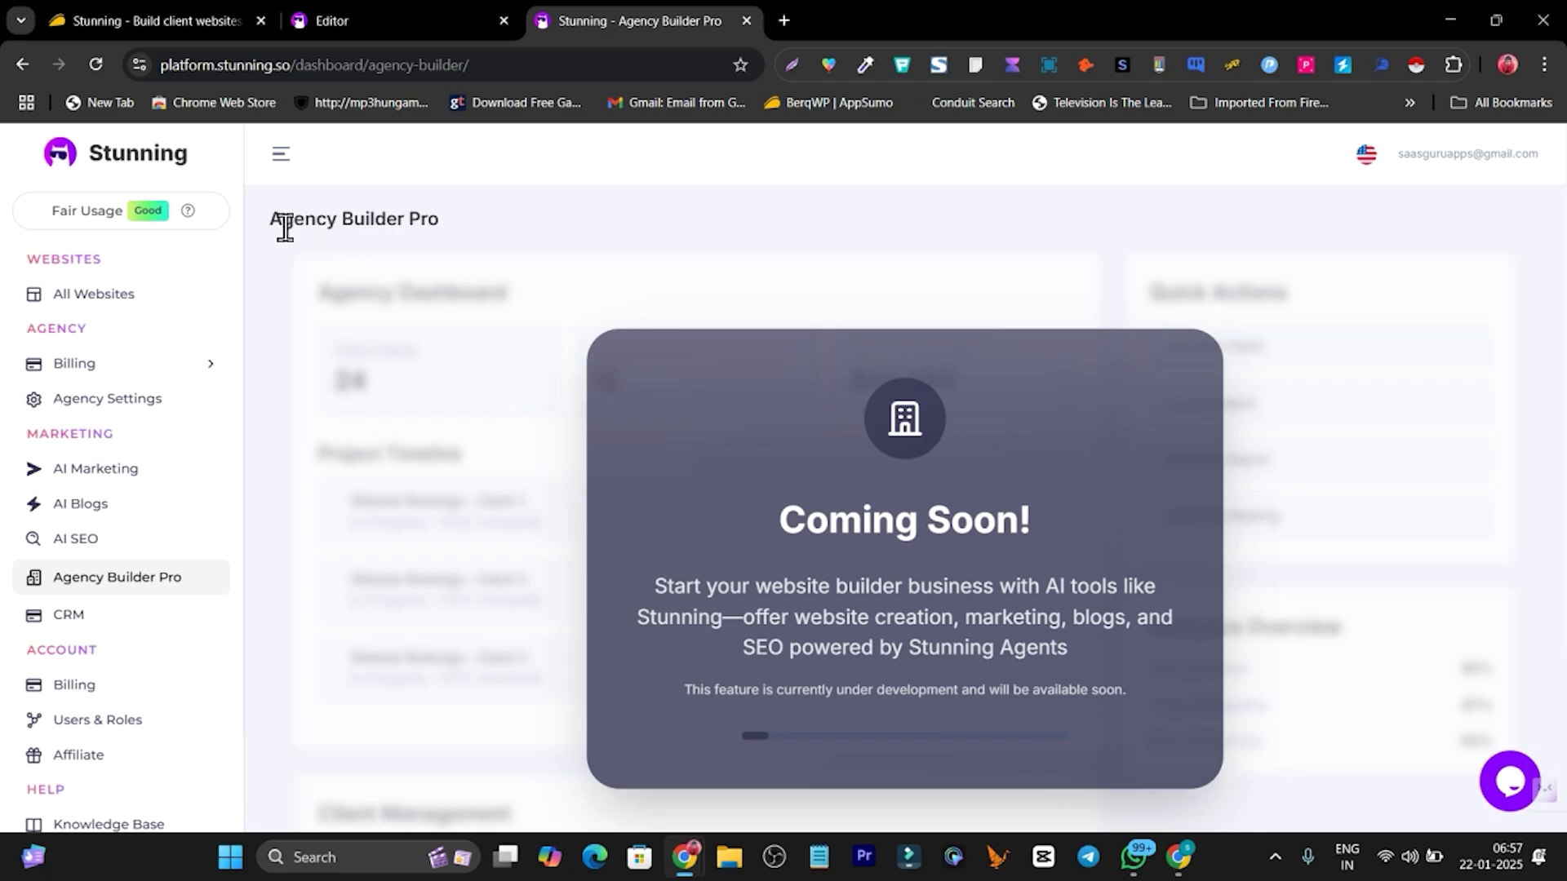
{"action": "left_click_drag", "start_coordinate": [285, 229], "coordinate": [457, 245]}
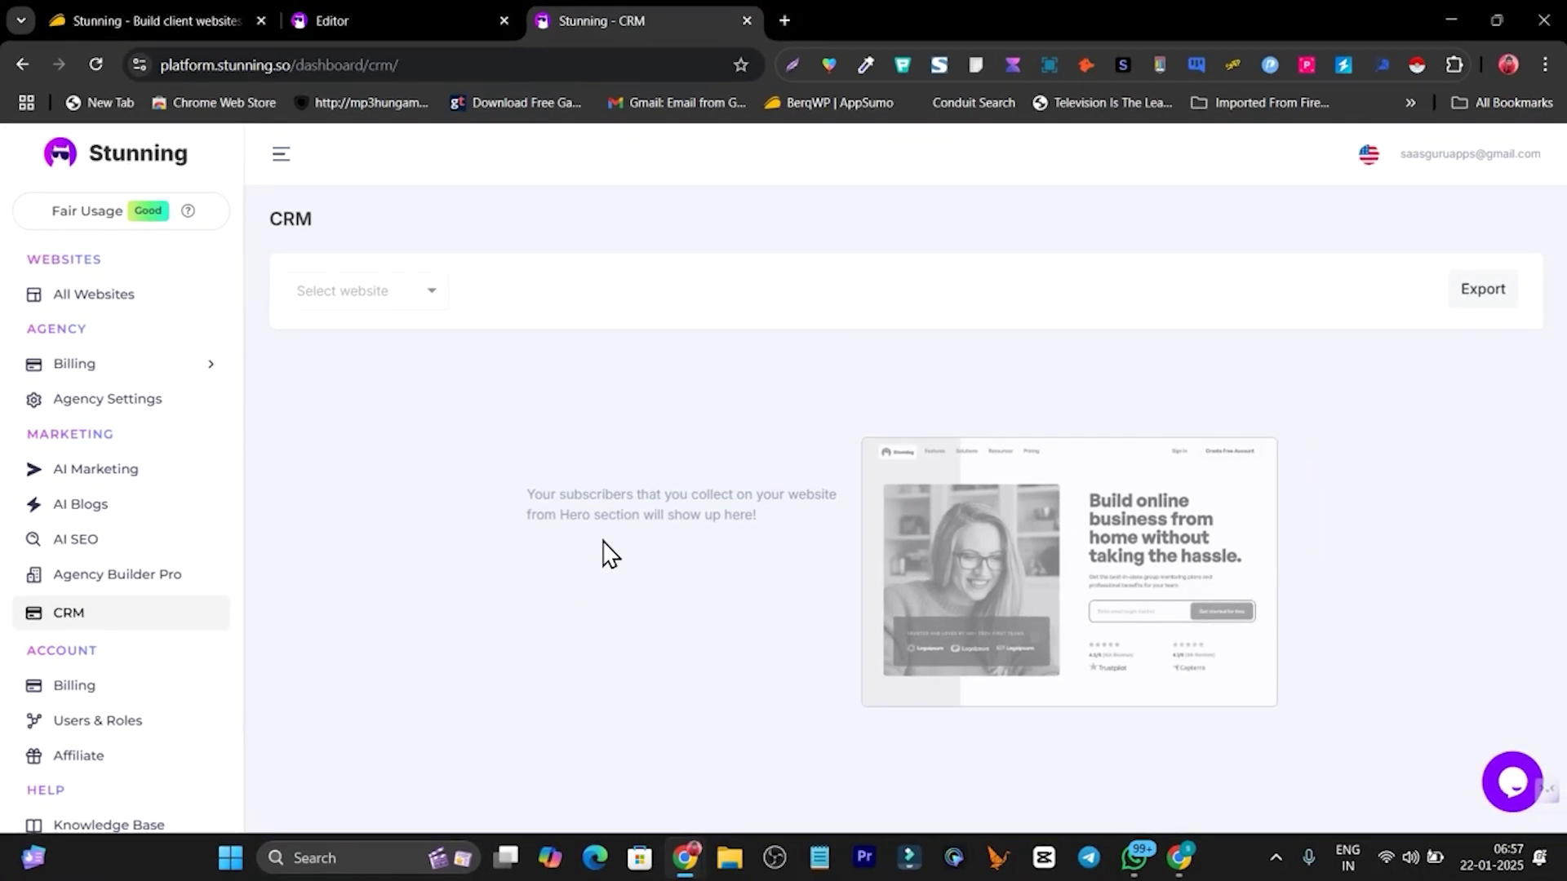
Choose AtoZ Saloon as the website in the CRM and examine its subscriber area
{"action": "left_click", "coordinate": [428, 294]}
{"action": "left_click", "coordinate": [382, 333]}
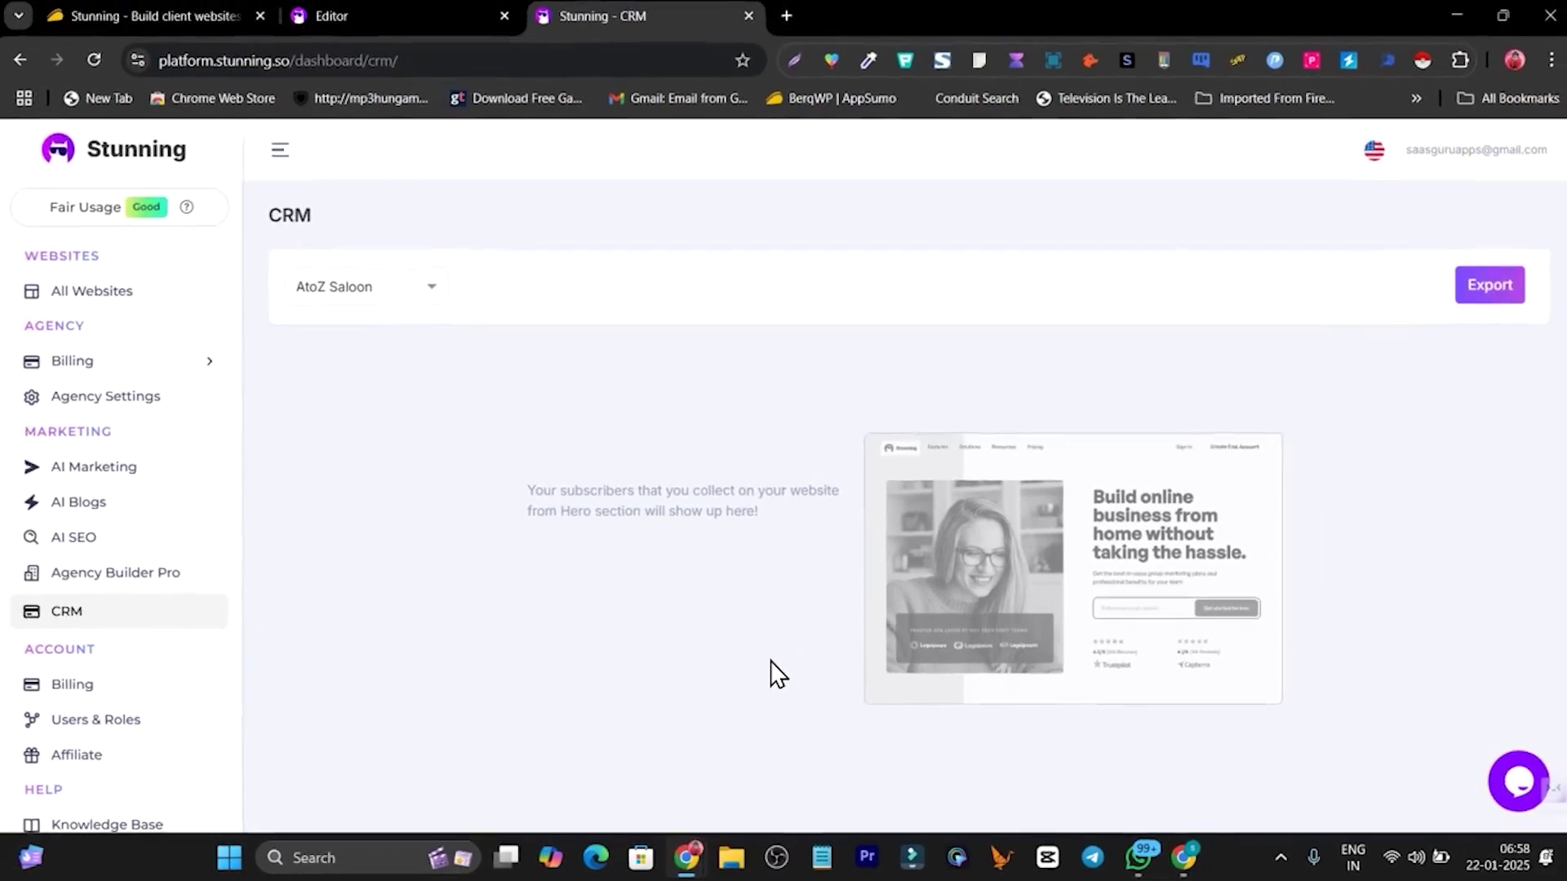
{"action": "mouse_move", "coordinate": [1055, 660]}
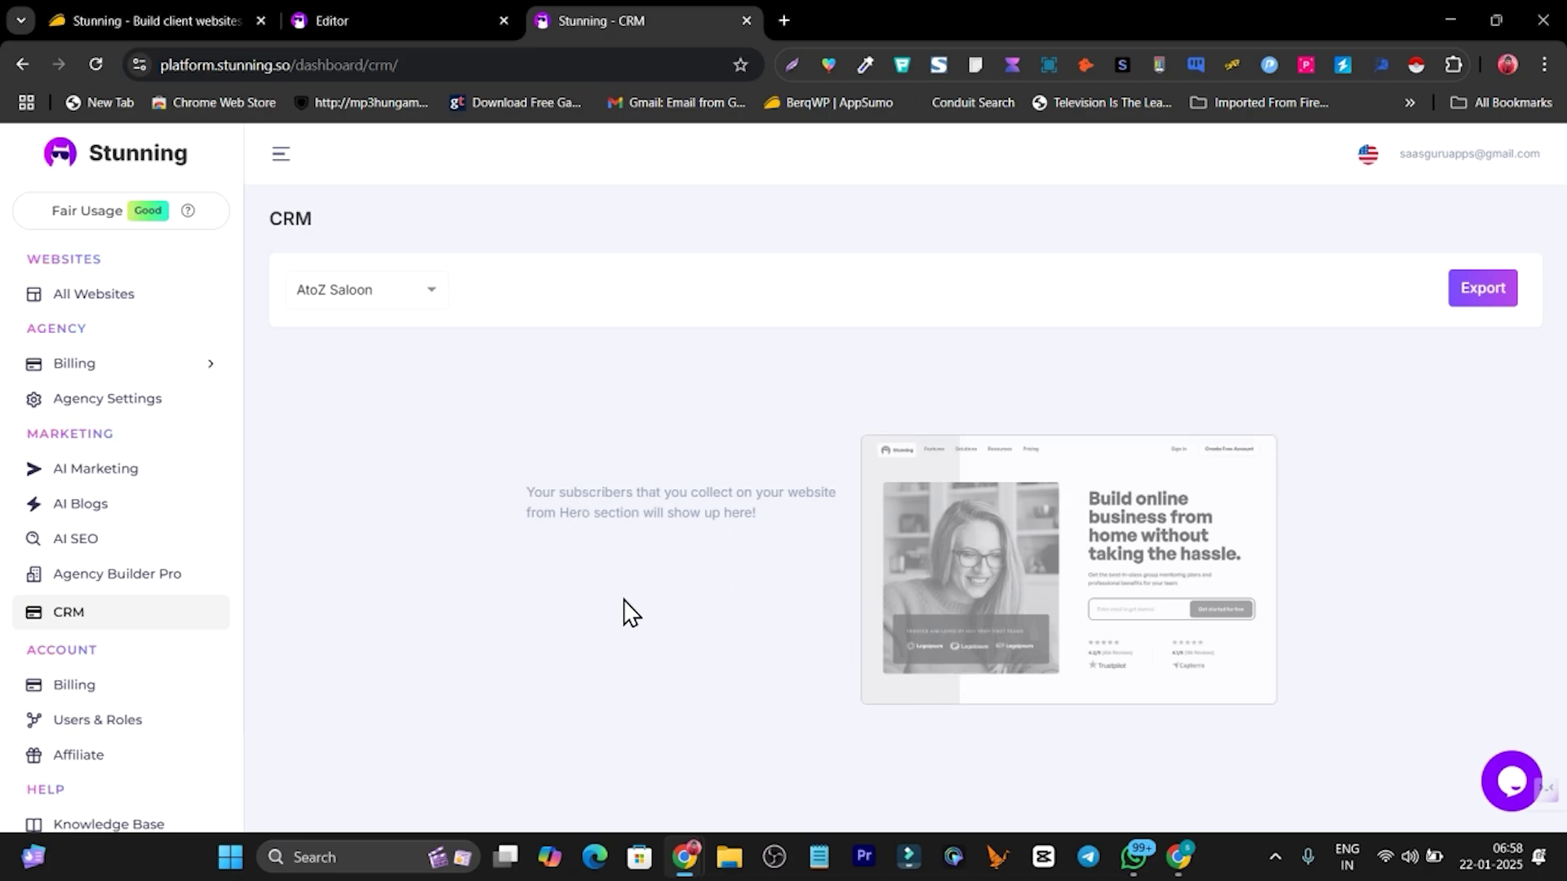
Switch to the AtoZ Saloon website editor and dismiss its publishing panel
{"action": "left_click", "coordinate": [437, 18]}
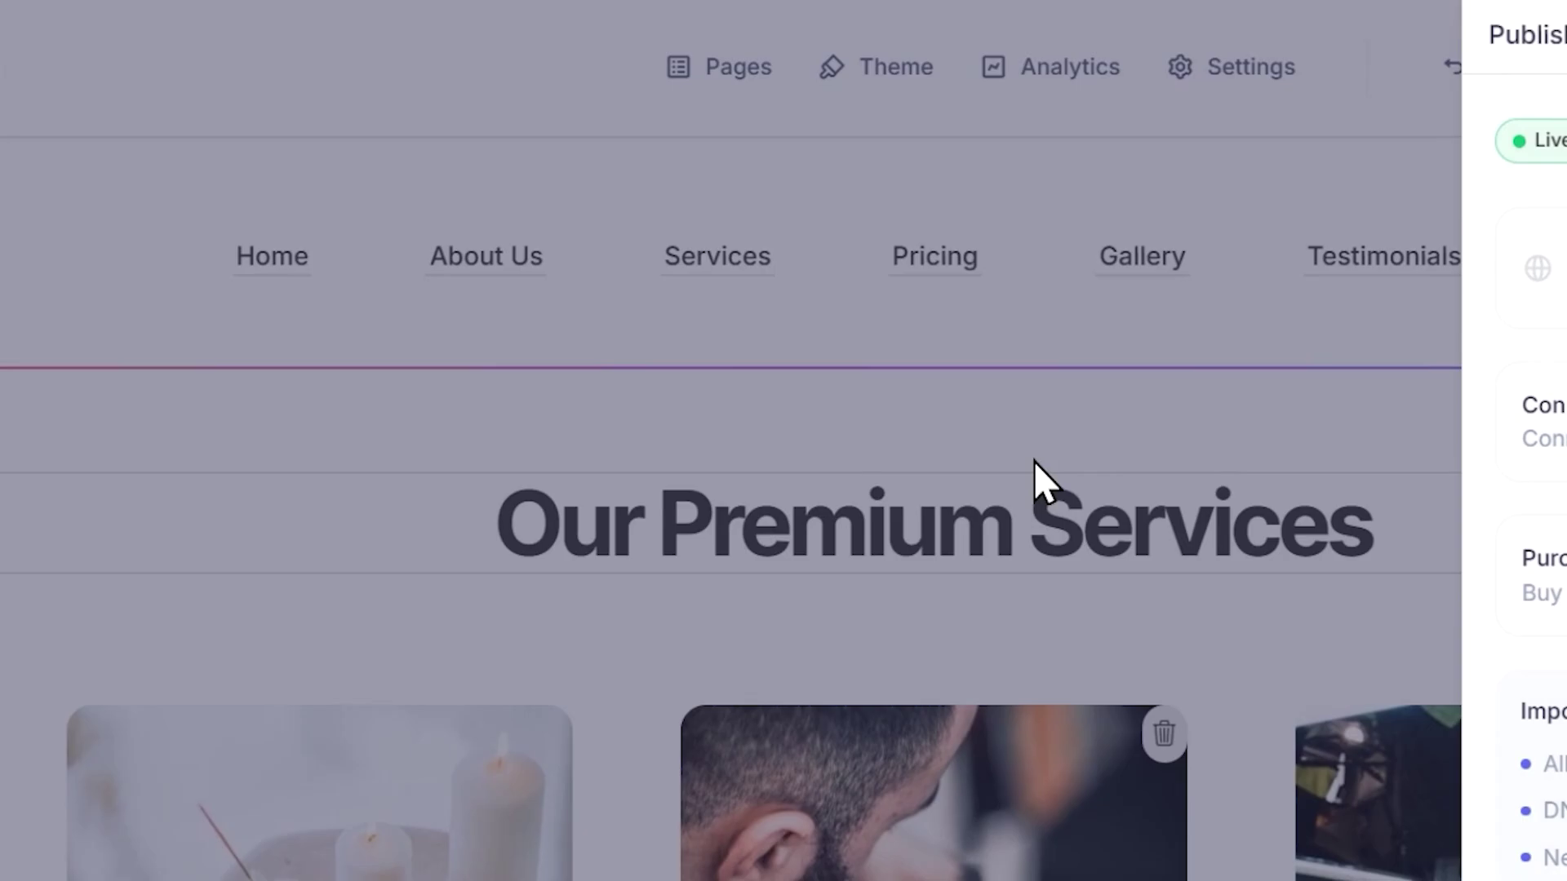
{"action": "left_click", "coordinate": [1034, 462]}
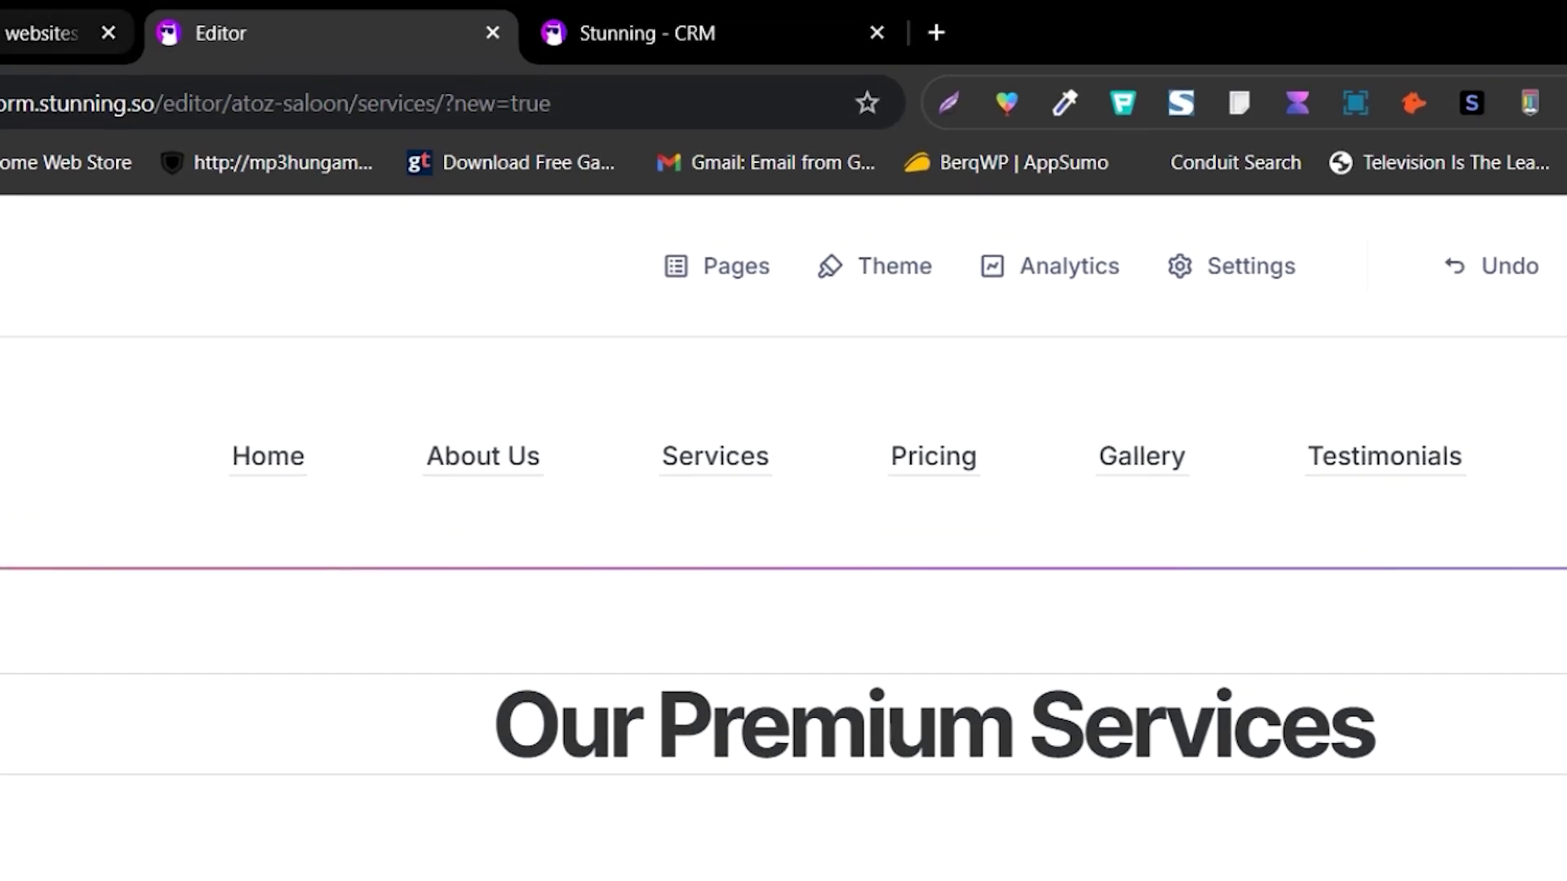
{"action": "left_click", "coordinate": [543, 29]}
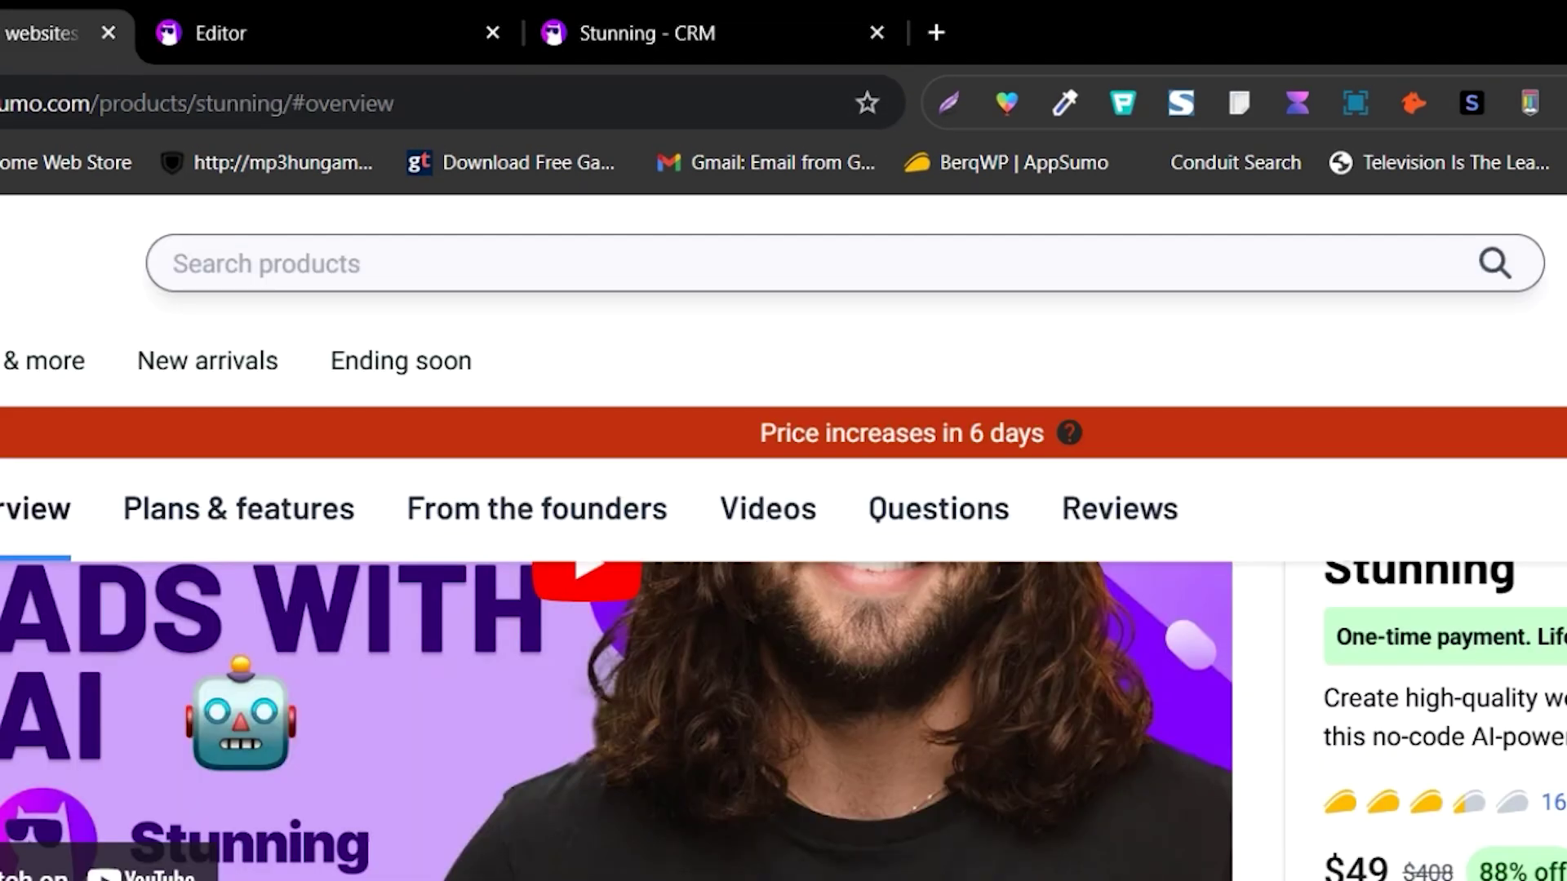
Return to the Stunning dashboard, view the Users & Roles page, and open the list of all websites
{"action": "left_click", "coordinate": [562, 17]}
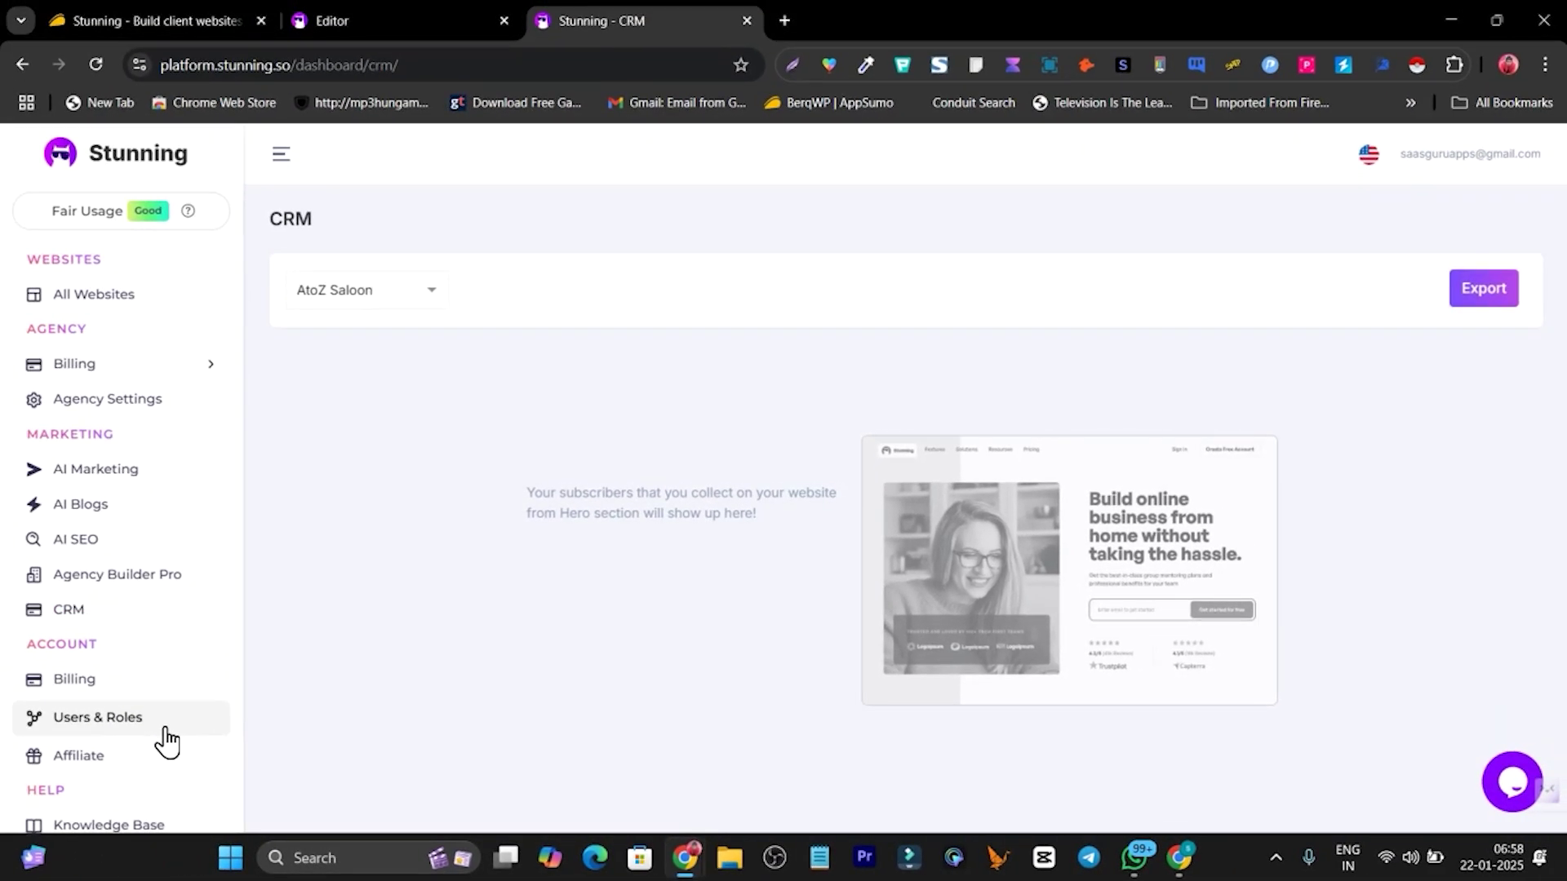
{"action": "left_click", "coordinate": [166, 742]}
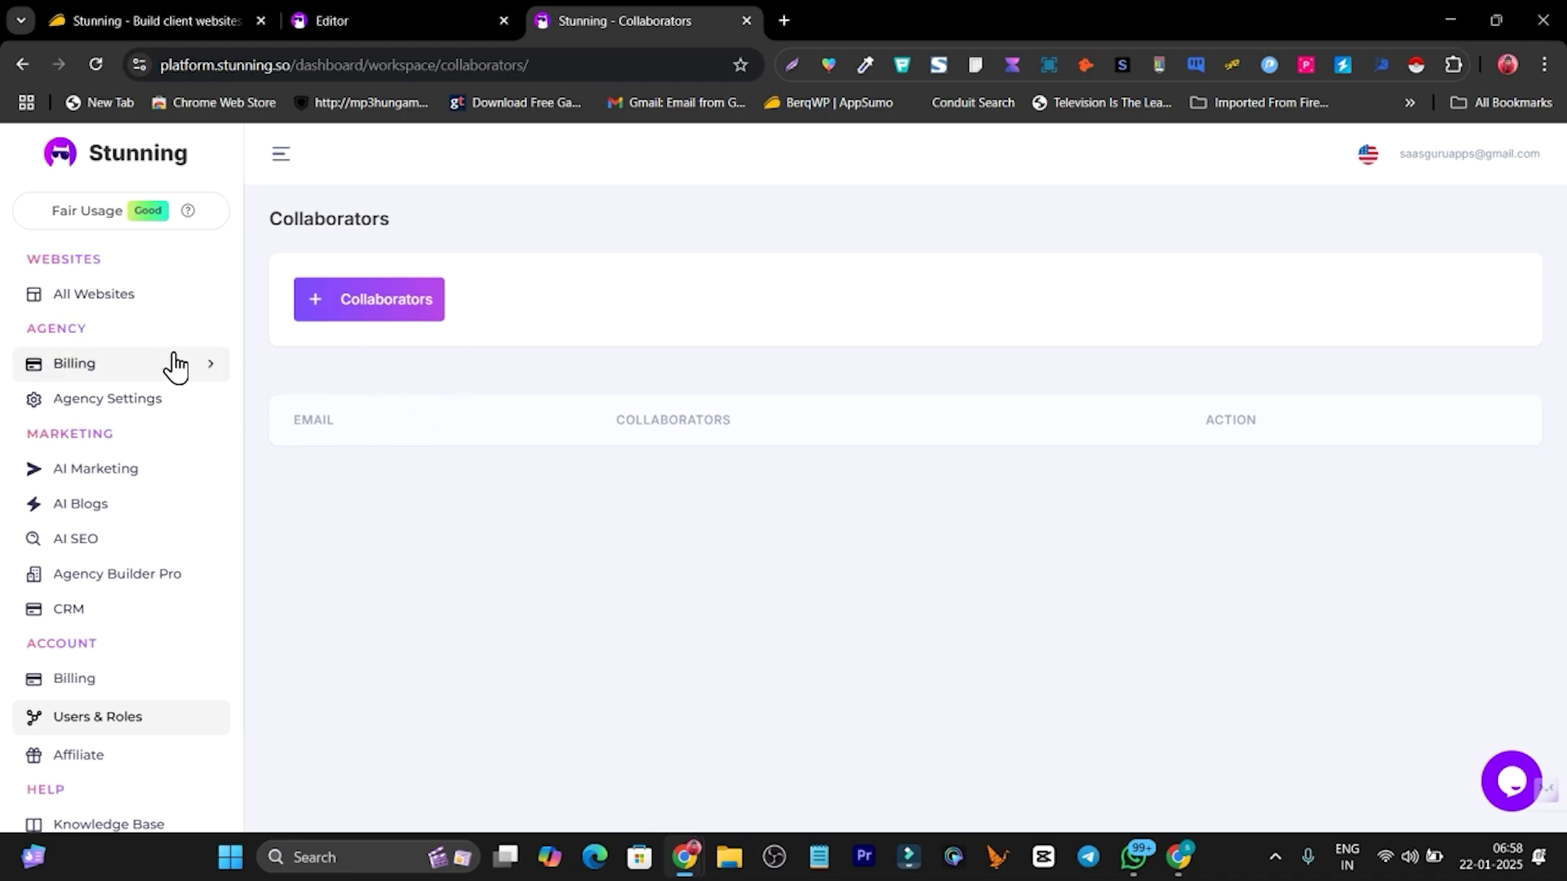
{"action": "left_click", "coordinate": [115, 308]}
Switch to the AppSumo product page for Stunning and examine its overview and the License Tier 1 price
{"action": "left_click", "coordinate": [188, 18]}
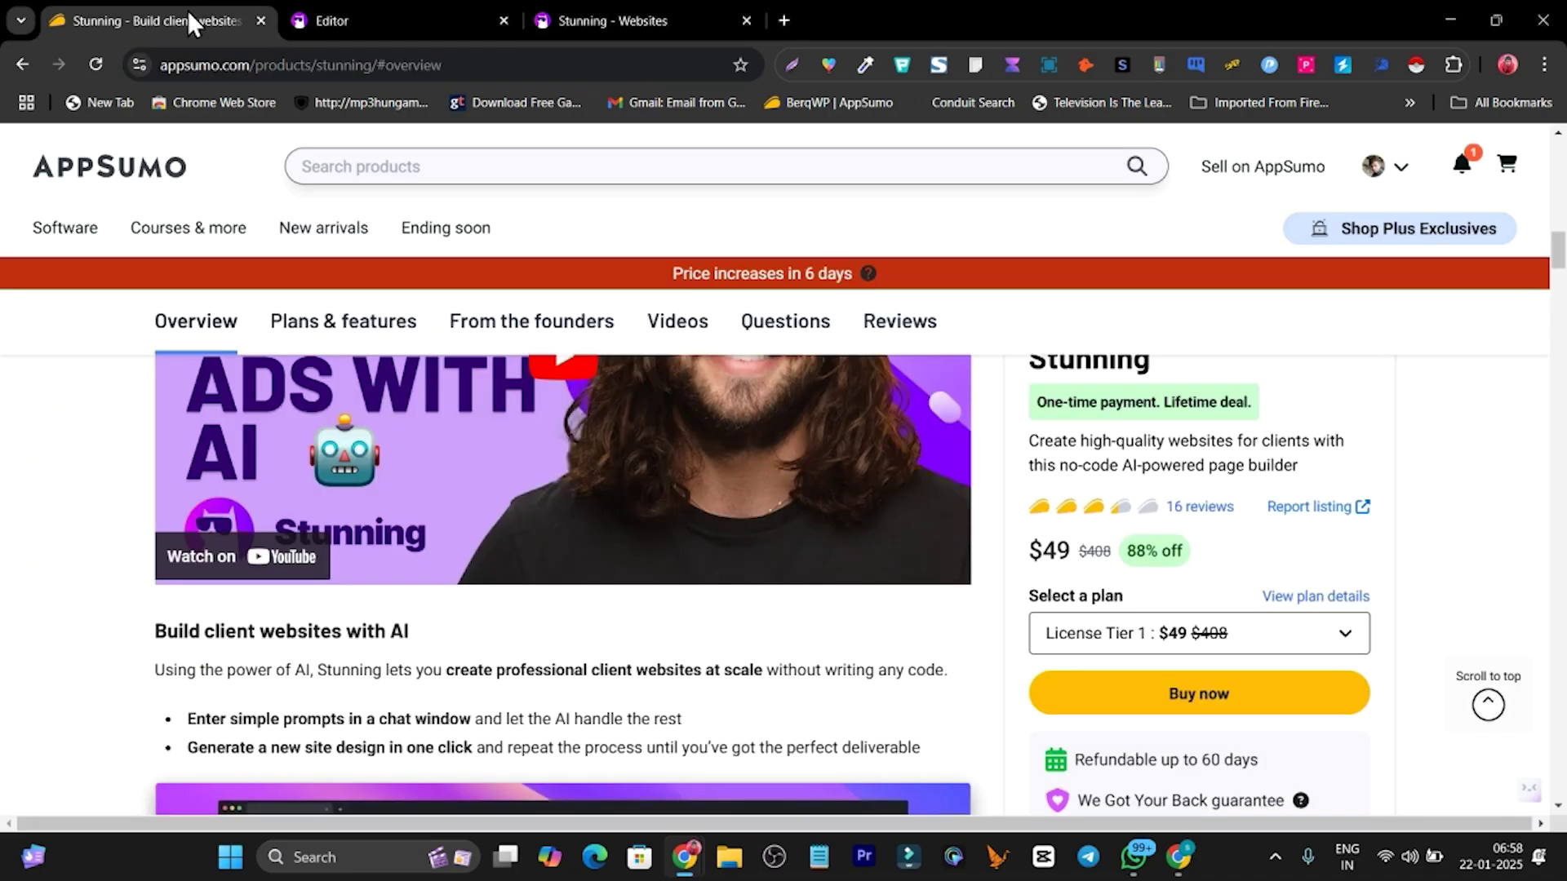
{"action": "scroll", "coordinate": [1130, 689], "scroll_direction": "up", "scroll_amount": 5}
{"action": "scroll", "coordinate": [1039, 587], "scroll_direction": "down", "scroll_amount": 10}
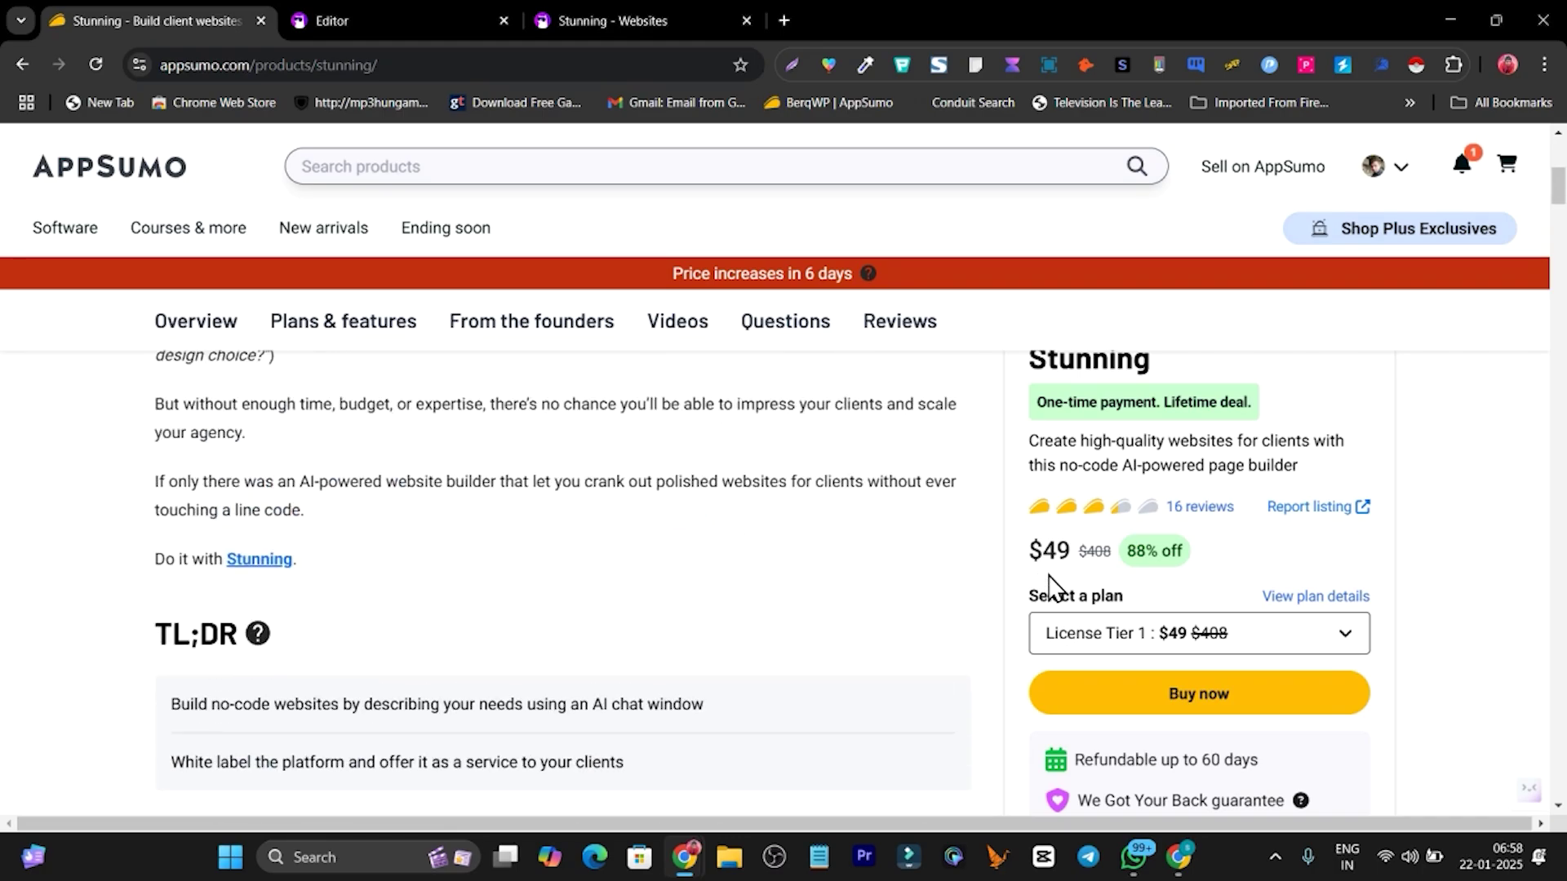
{"action": "left_click_drag", "start_coordinate": [1080, 562], "coordinate": [1039, 560]}
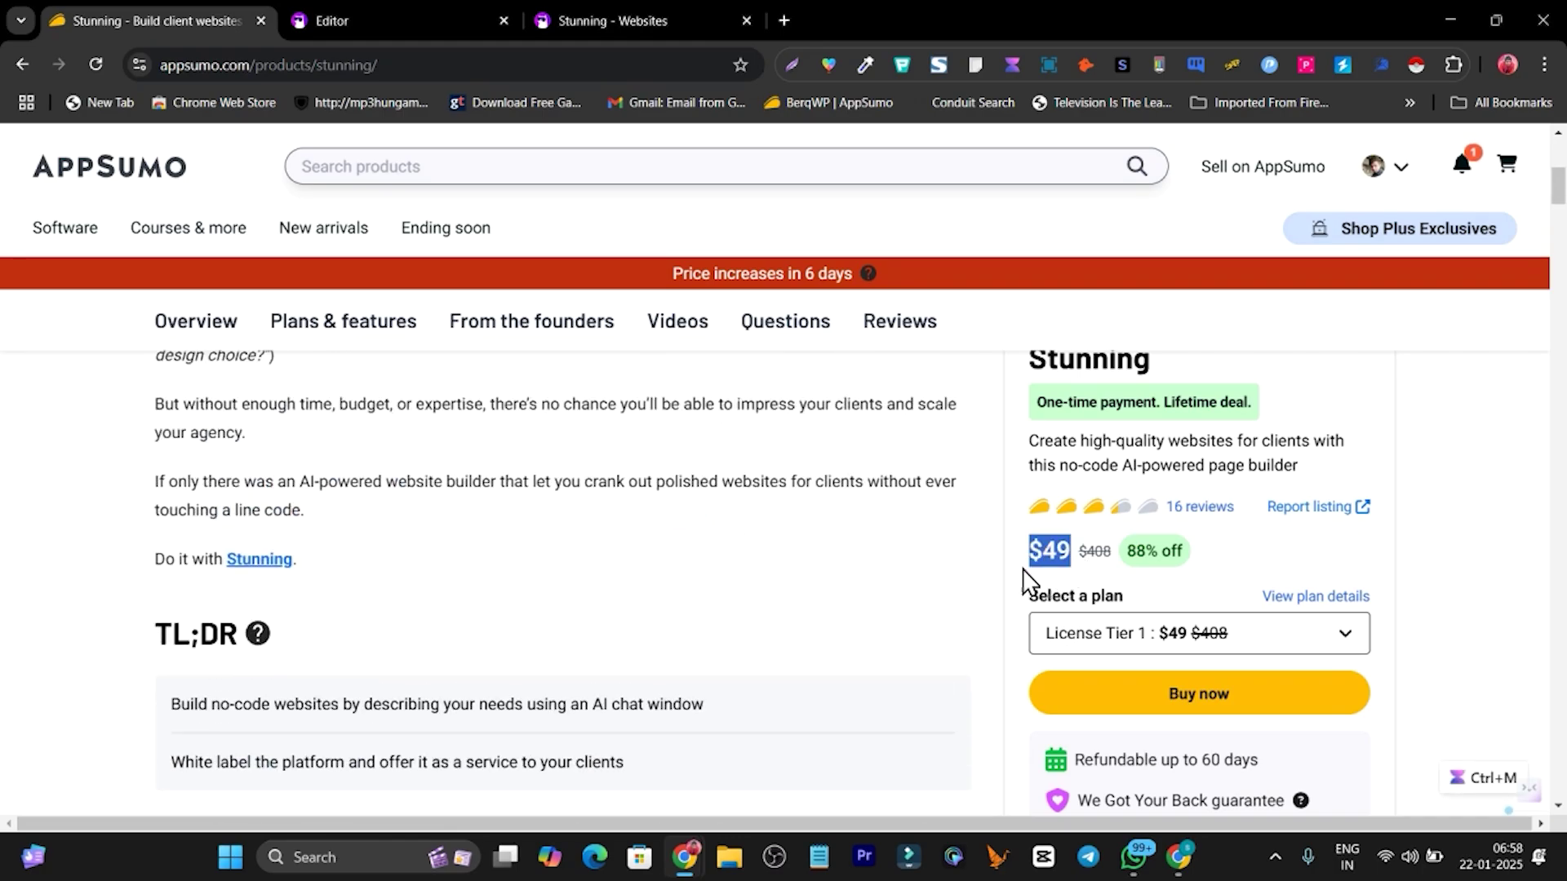
{"action": "scroll", "coordinate": [525, 542], "scroll_direction": "up", "scroll_amount": 3}
Show license tiers 1 to 4 in the plans comparison and examine the website limits and white labeling for Tier 1
{"action": "left_click", "coordinate": [363, 327]}
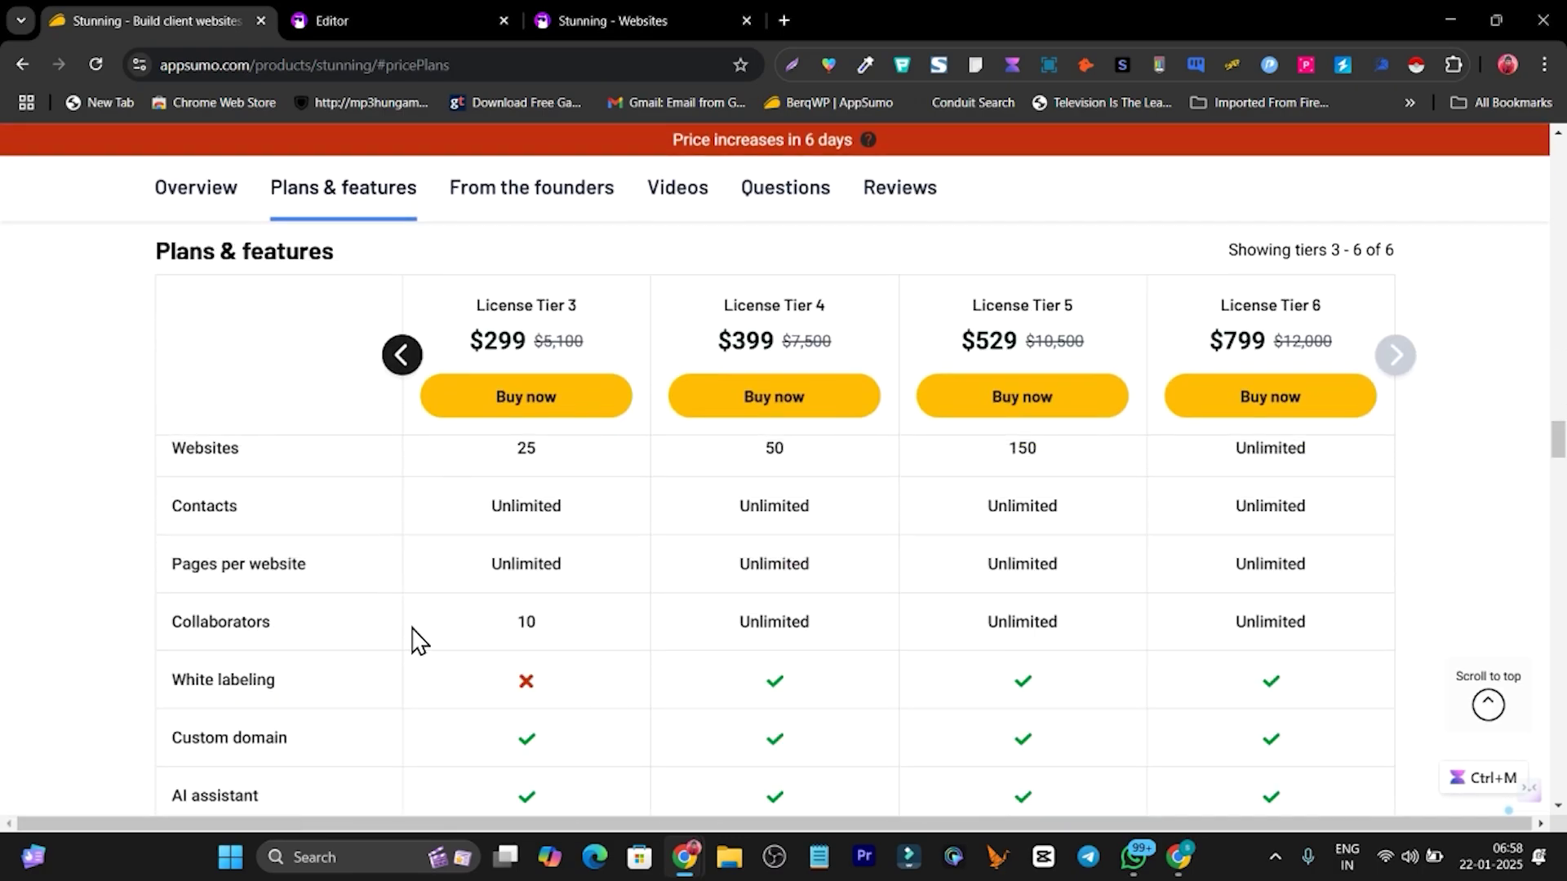
{"action": "scroll", "coordinate": [605, 633], "scroll_direction": "up", "scroll_amount": 2}
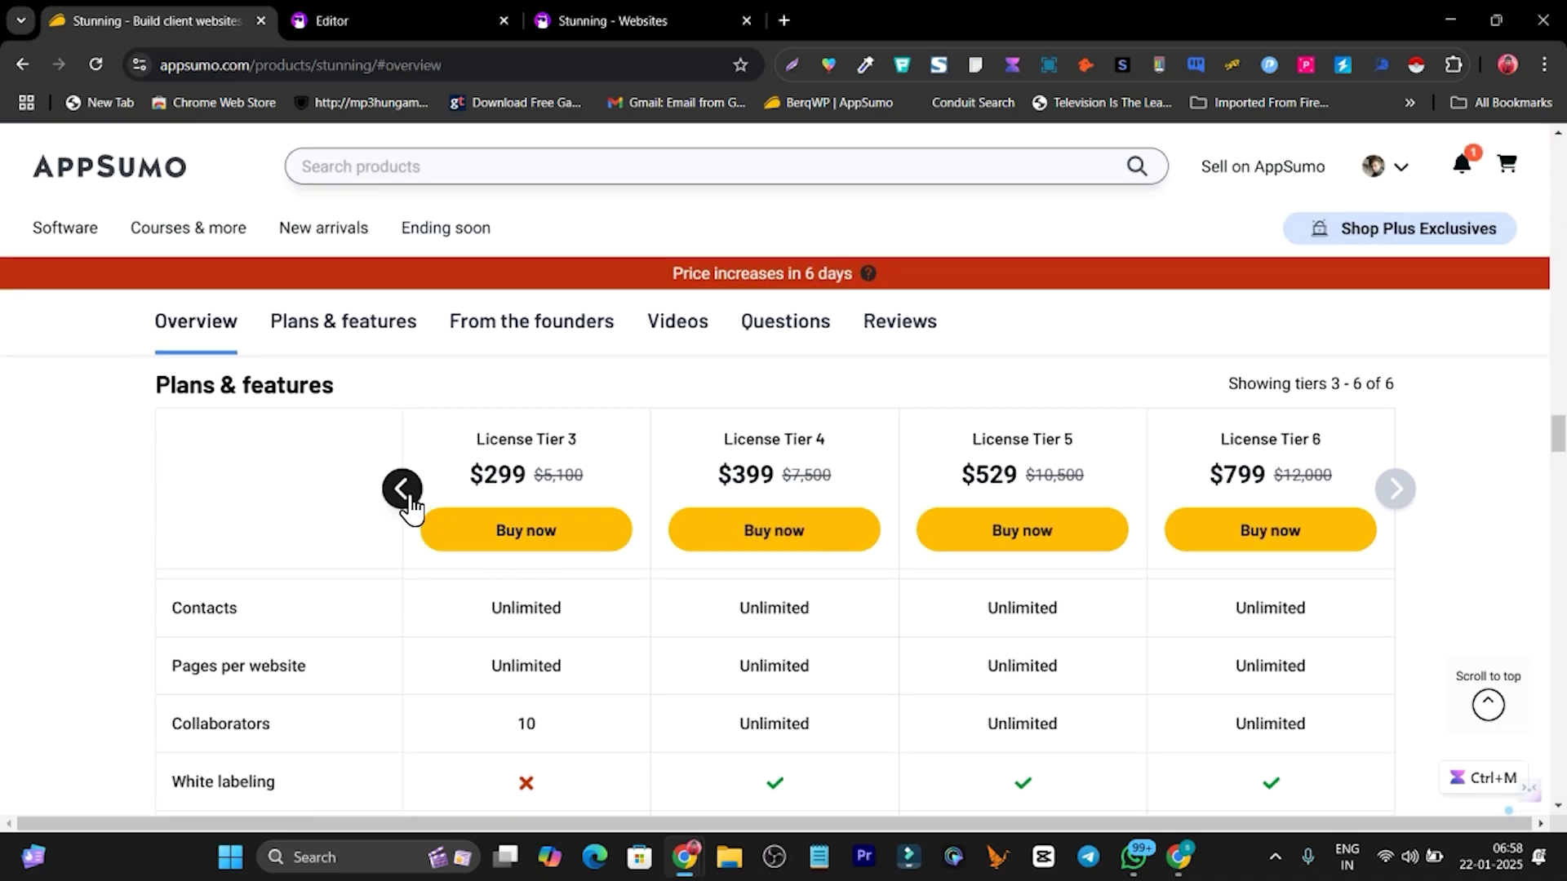
{"action": "left_click", "coordinate": [408, 489]}
{"action": "scroll", "coordinate": [419, 644], "scroll_direction": "up", "scroll_amount": 3}
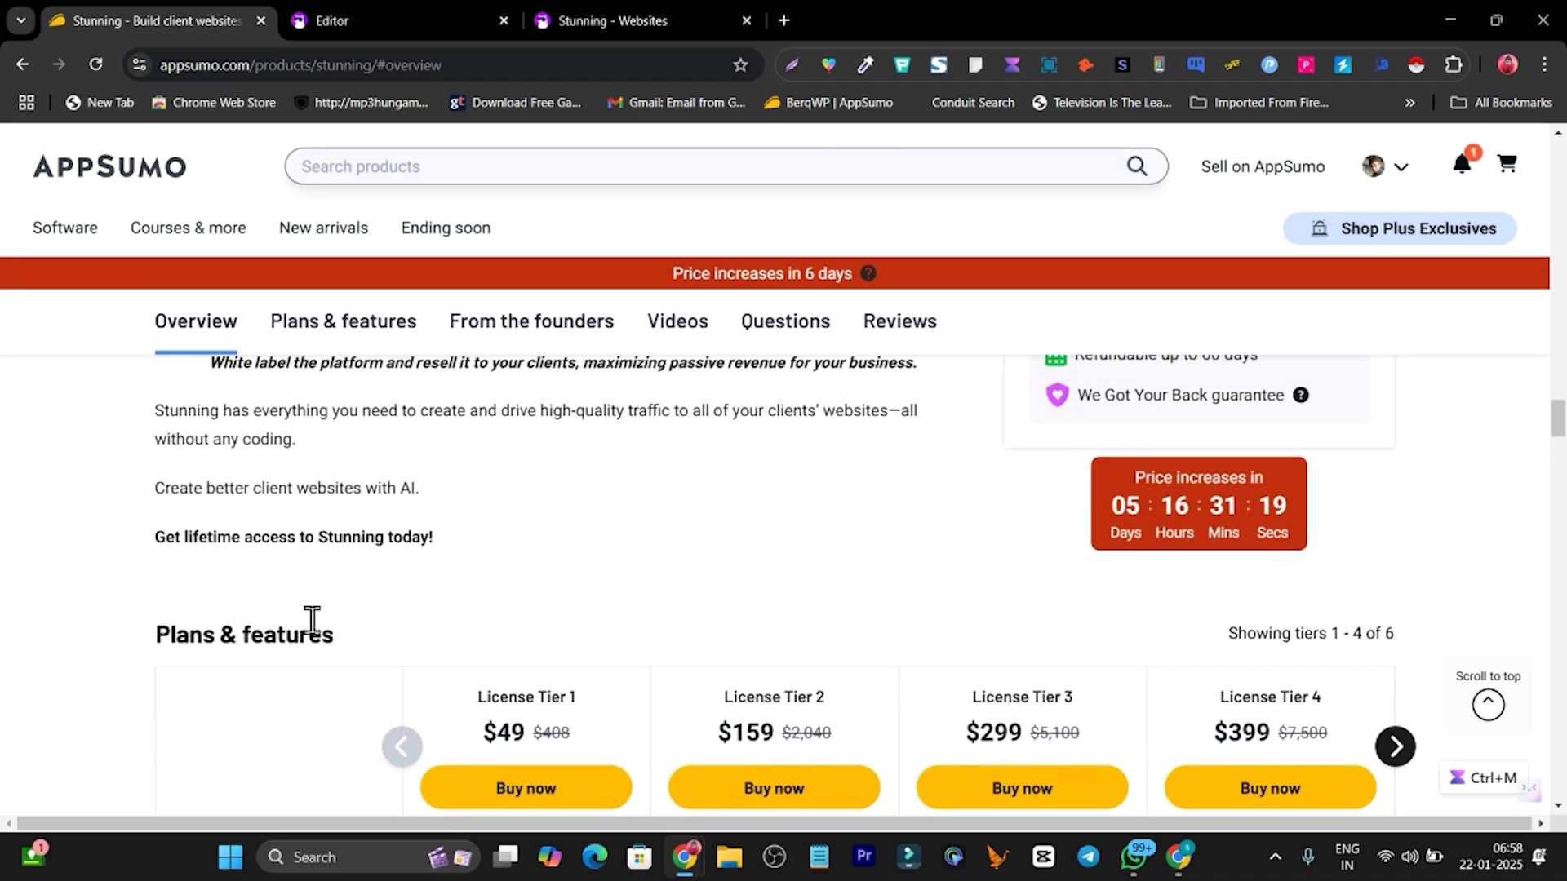
{"action": "scroll", "coordinate": [308, 619], "scroll_direction": "down", "scroll_amount": 4}
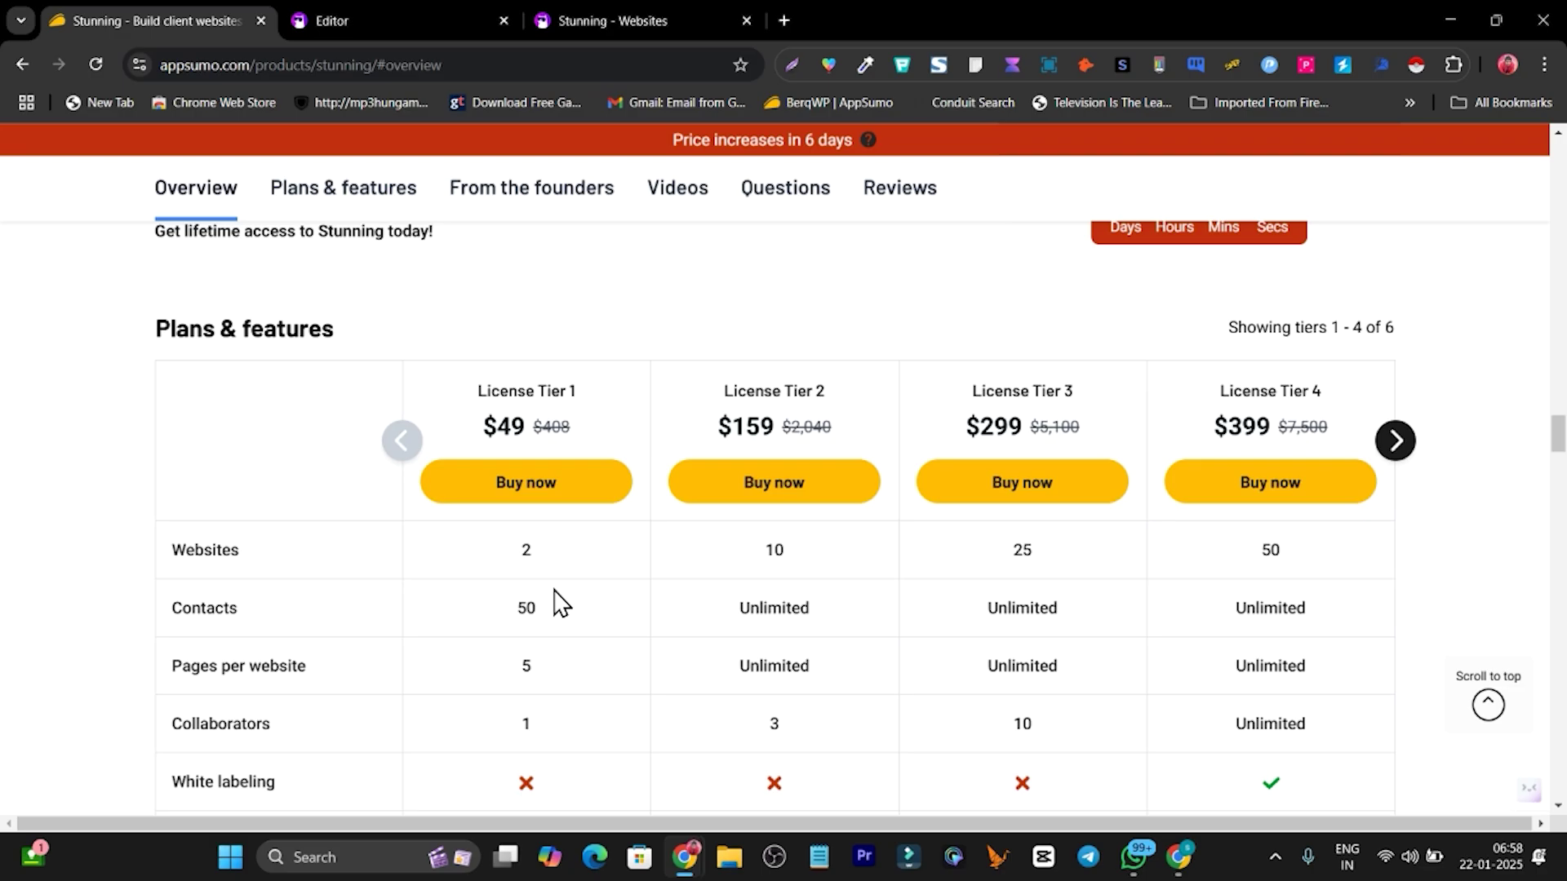
{"action": "double_click", "coordinate": [527, 549]}
{"action": "scroll", "coordinate": [539, 634], "scroll_direction": "down", "scroll_amount": 3}
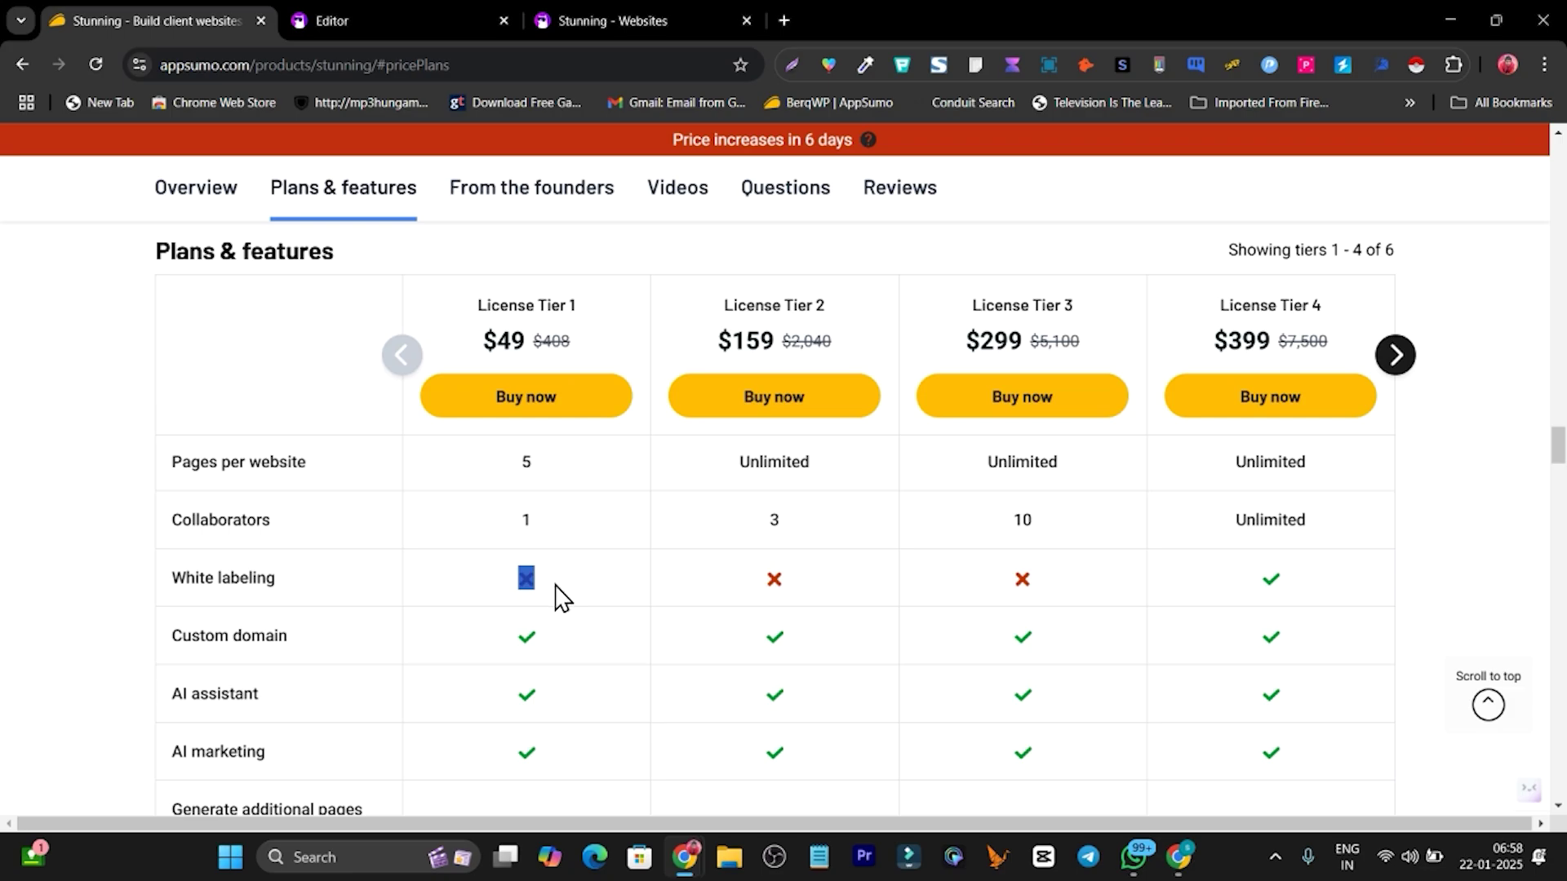
Check the websites list in the Stunning dashboard, then examine license tiers 3 to 6 in AppSumo's plans comparison
{"action": "left_click", "coordinate": [627, 12]}
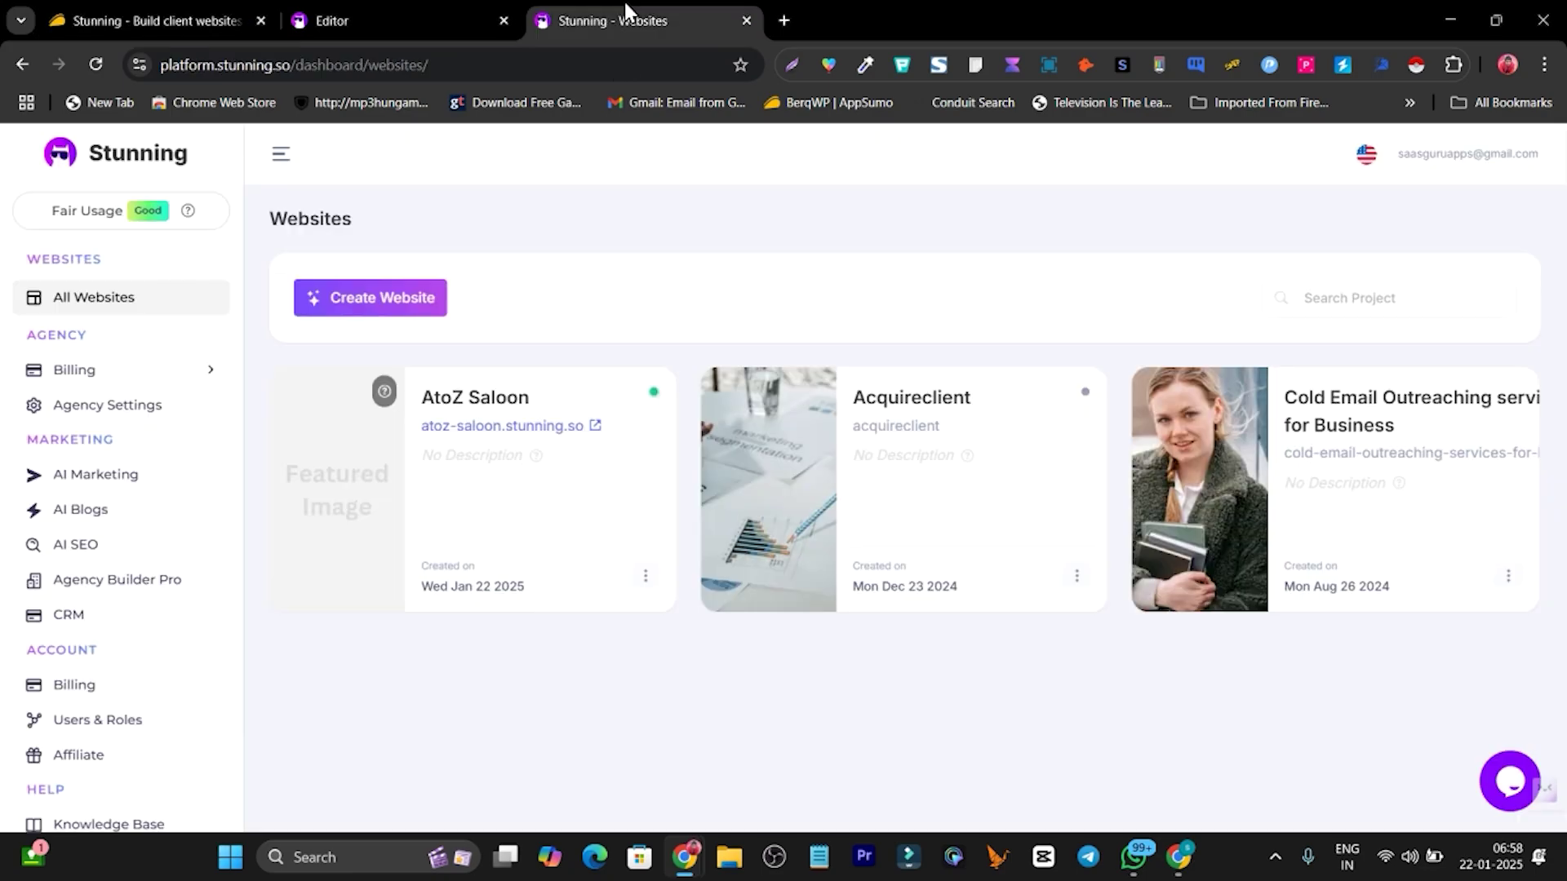
{"action": "left_click", "coordinate": [143, 16]}
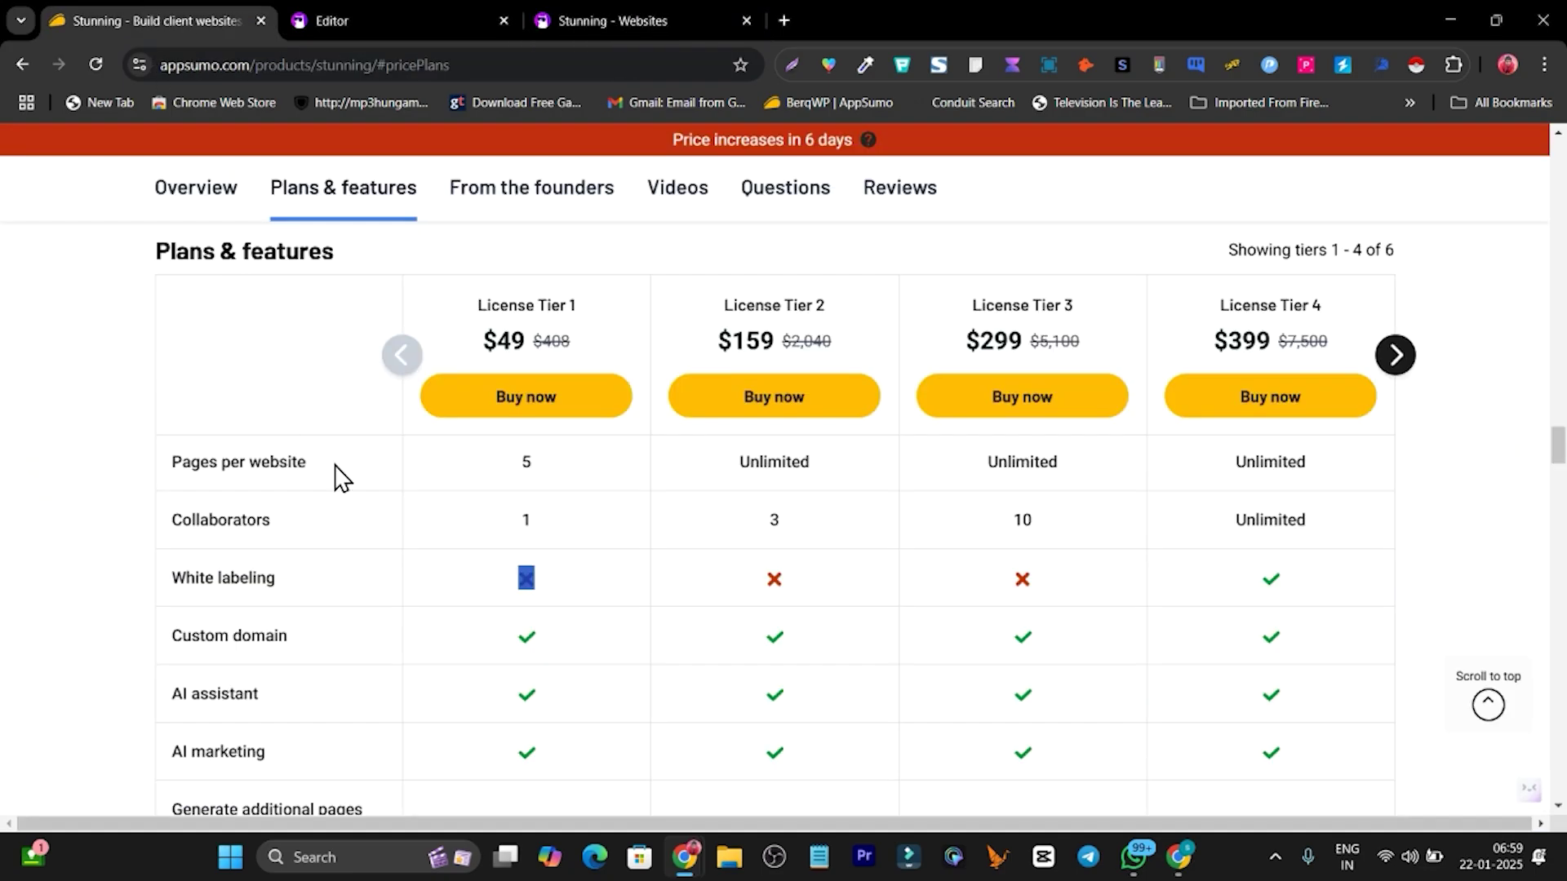
{"action": "scroll", "coordinate": [1093, 675], "scroll_direction": "up", "scroll_amount": 5}
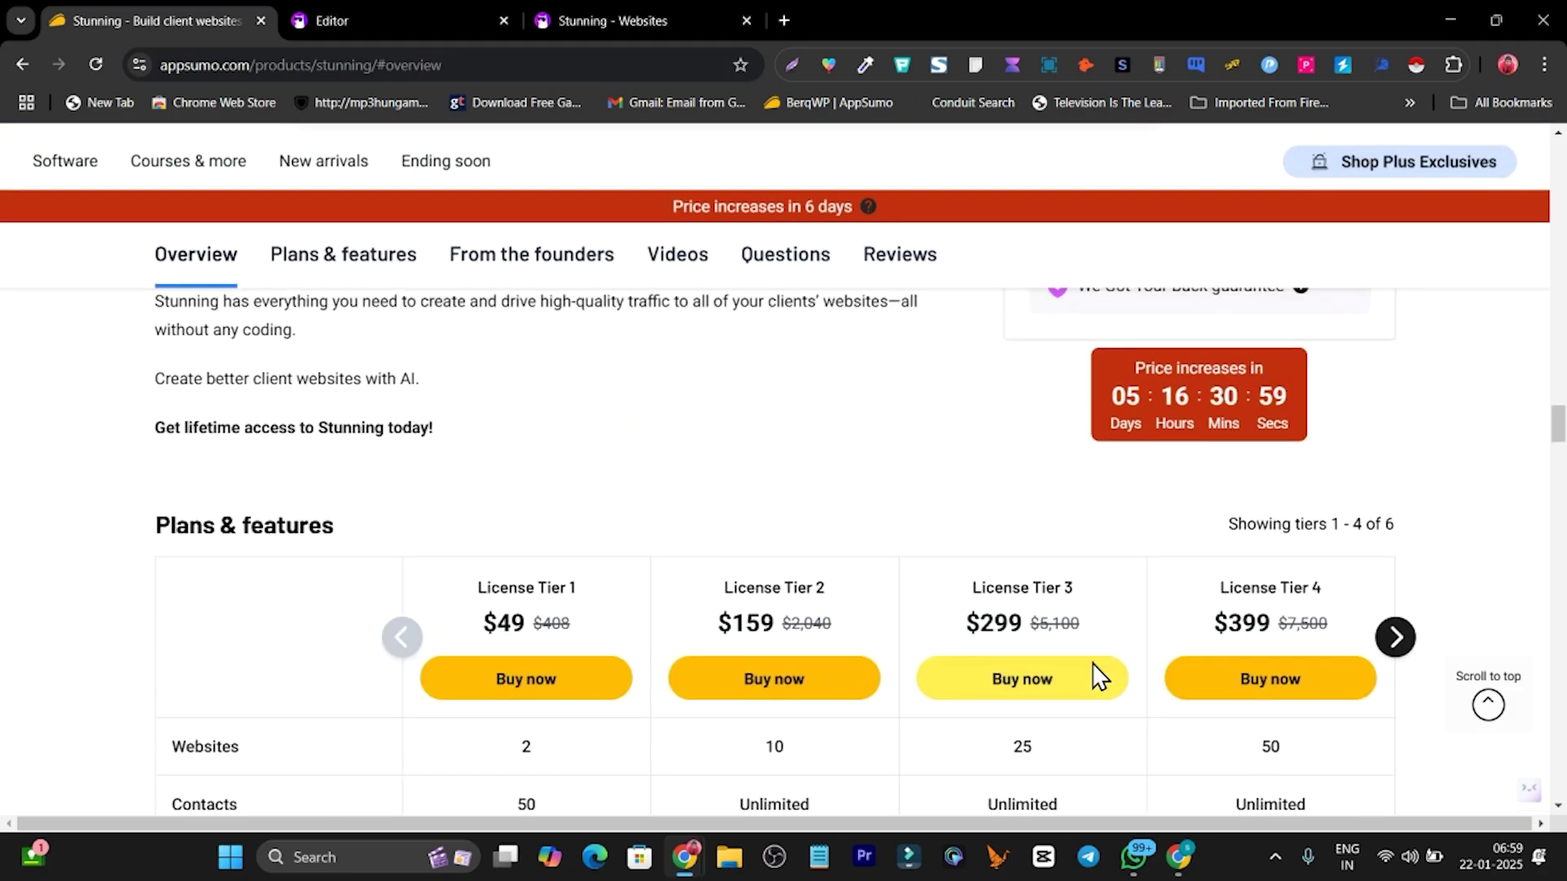
{"action": "scroll", "coordinate": [1137, 682], "scroll_direction": "down", "scroll_amount": 2}
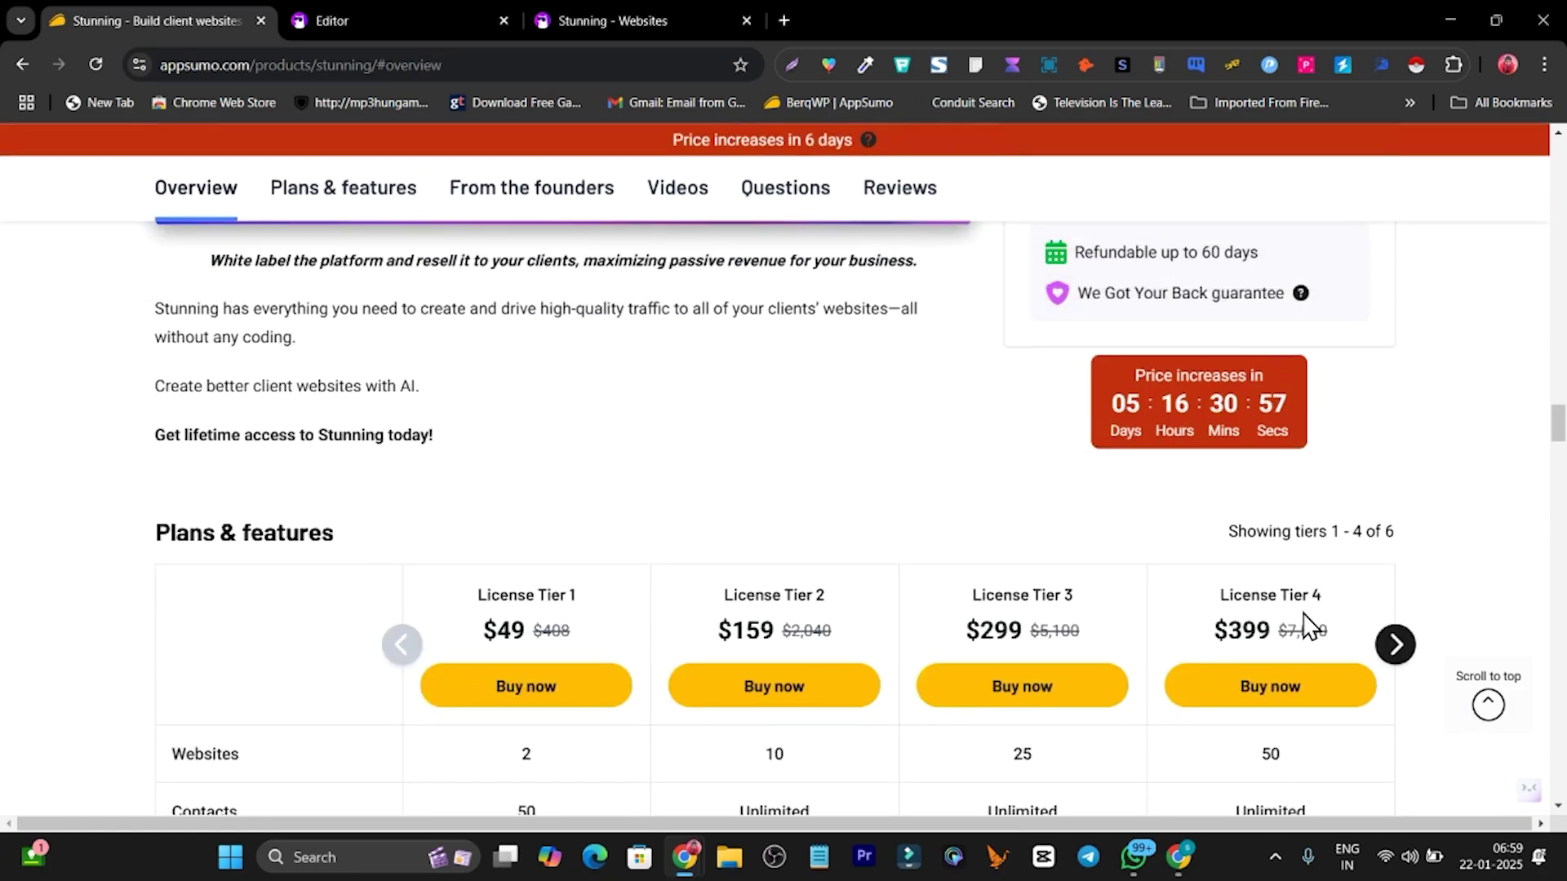
{"action": "left_click", "coordinate": [1380, 645]}
{"action": "scroll", "coordinate": [1382, 682], "scroll_direction": "down", "scroll_amount": 3}
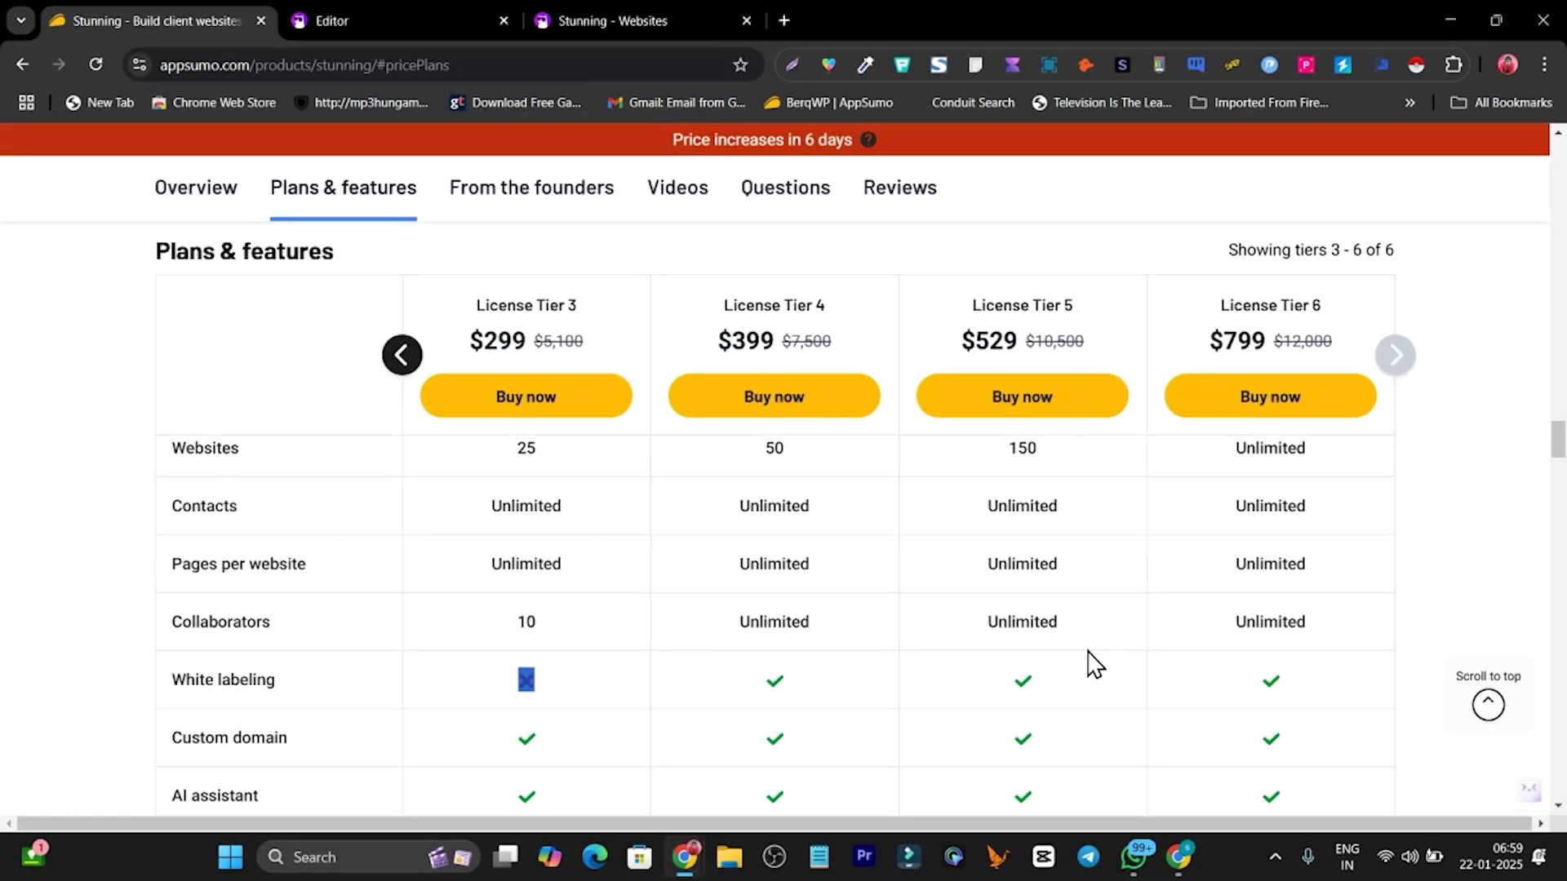
Examine the remaining feature rows for license tiers 3 to 6, including white labeling and AI marketing, and their prices
{"action": "scroll", "coordinate": [1191, 669], "scroll_direction": "down", "scroll_amount": 2}
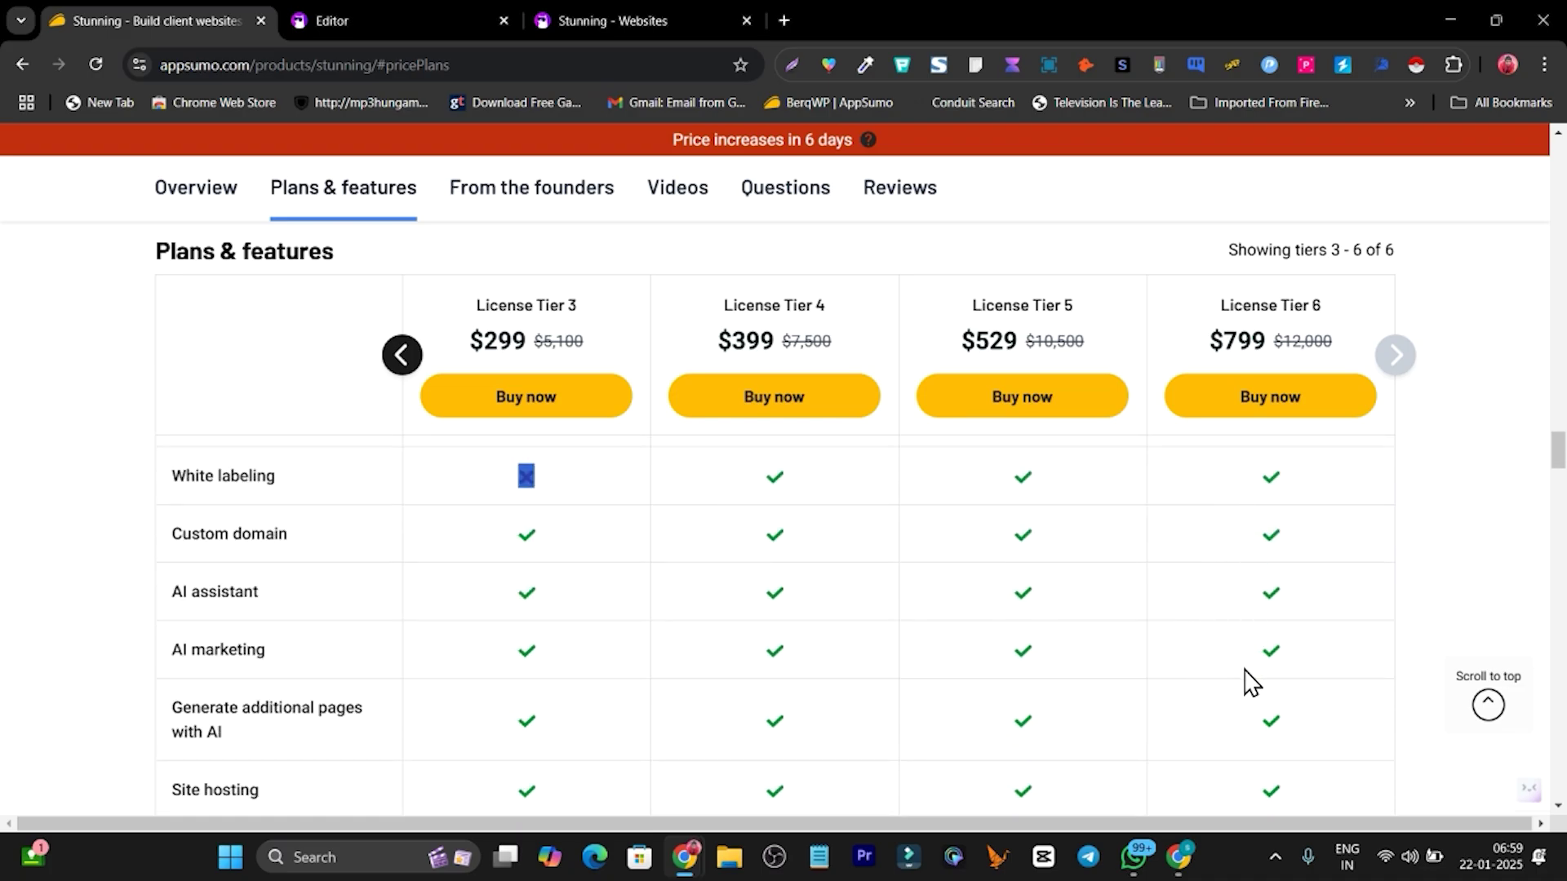
{"action": "scroll", "coordinate": [1249, 681], "scroll_direction": "up", "scroll_amount": 5}
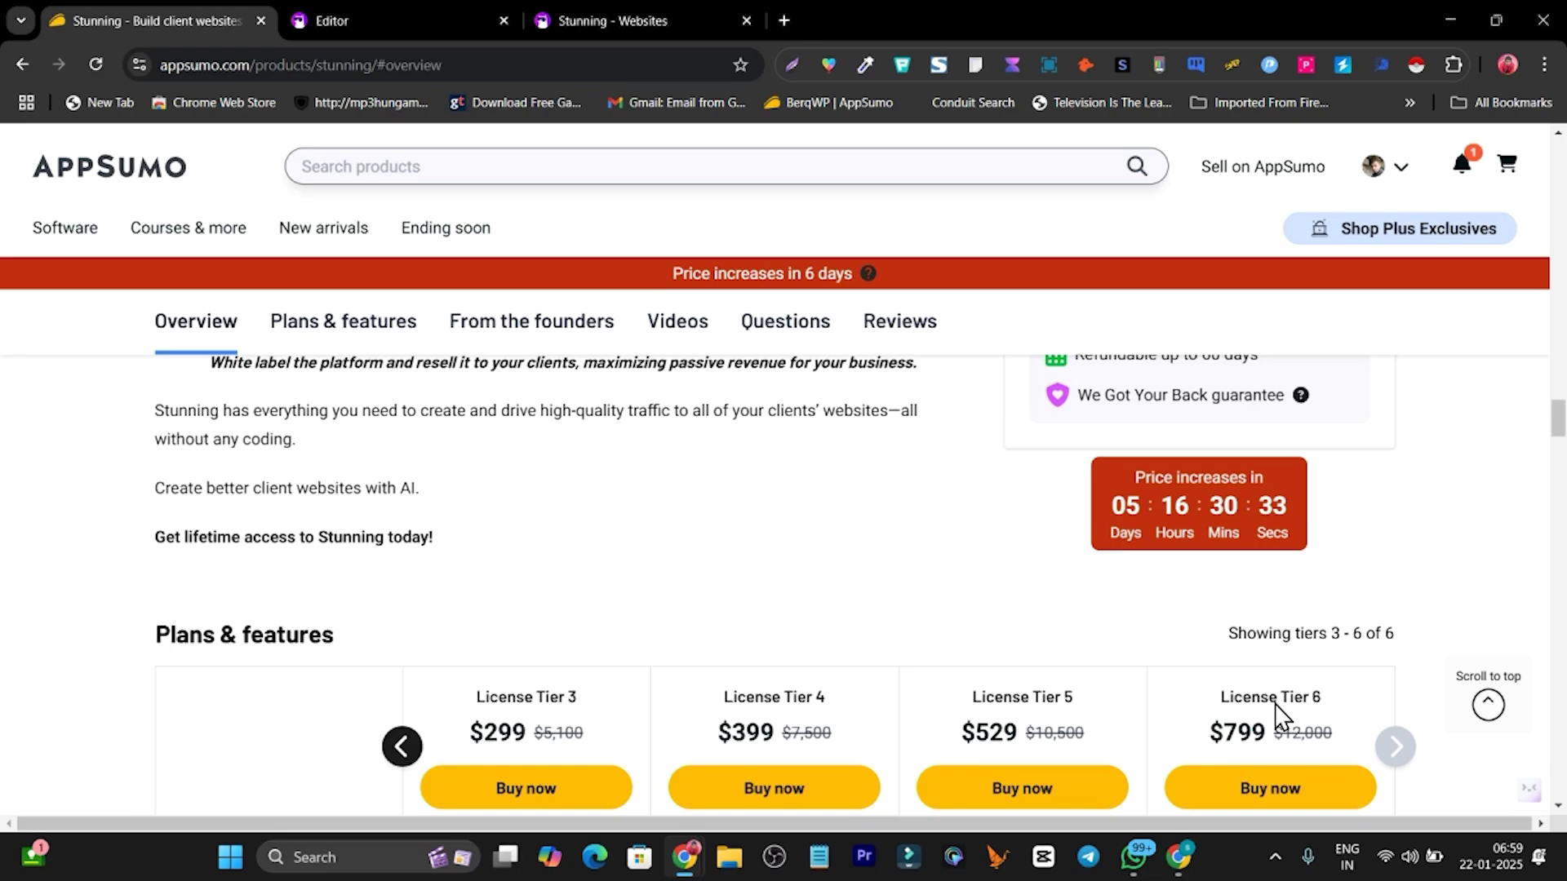
{"action": "scroll", "coordinate": [1277, 712], "scroll_direction": "down", "scroll_amount": 2}
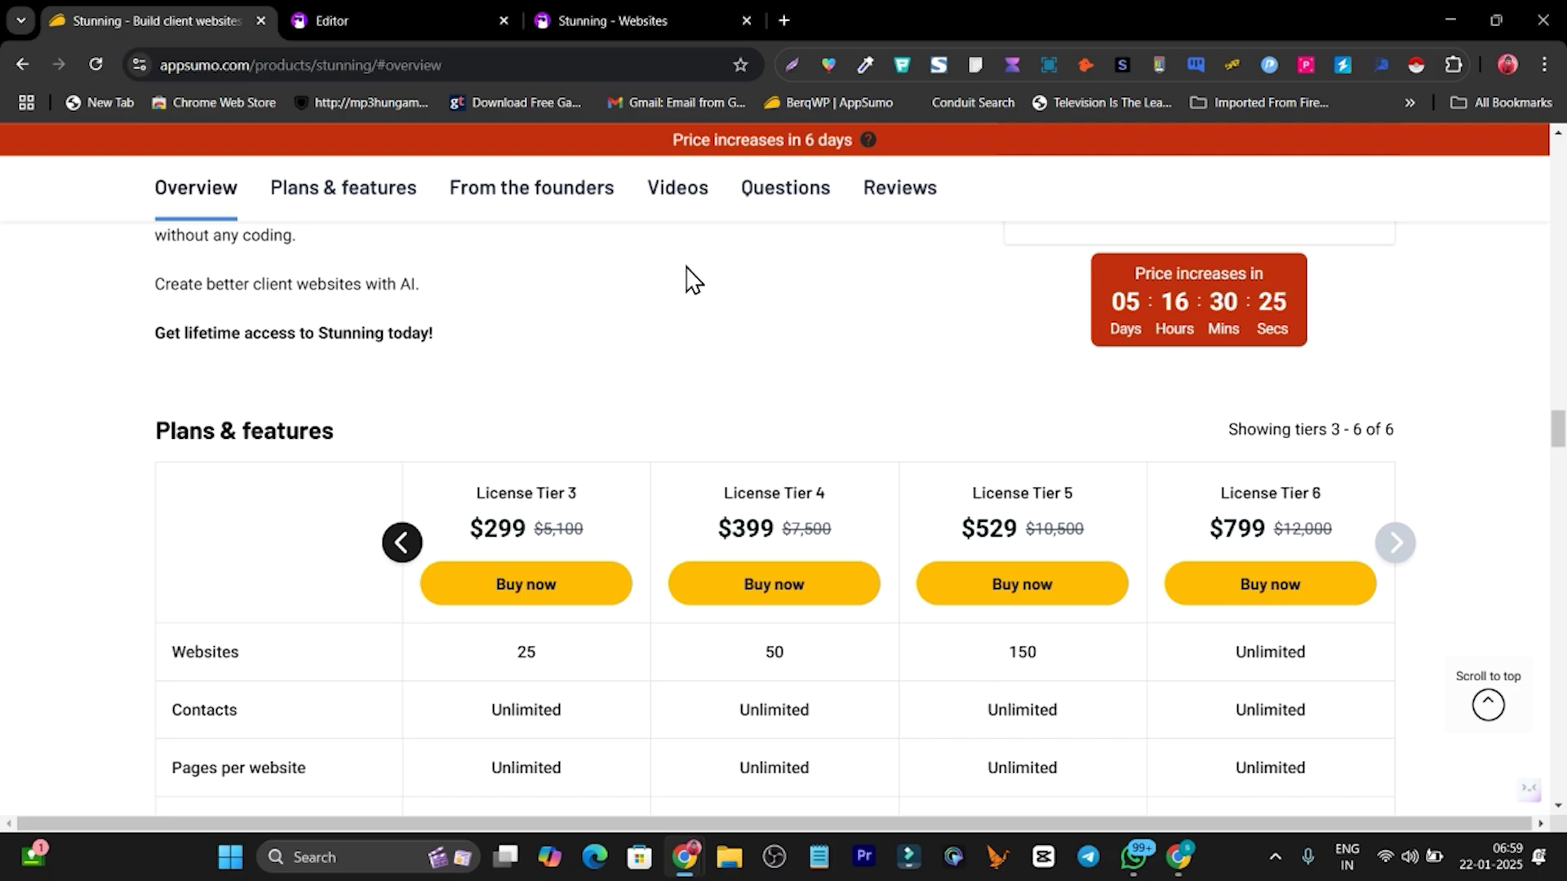
View the Stunning websites list, then return to the AppSumo product page and examine the License Tier 1 offer, At-a-glance and TL;DR sections
{"action": "left_click", "coordinate": [605, 20]}
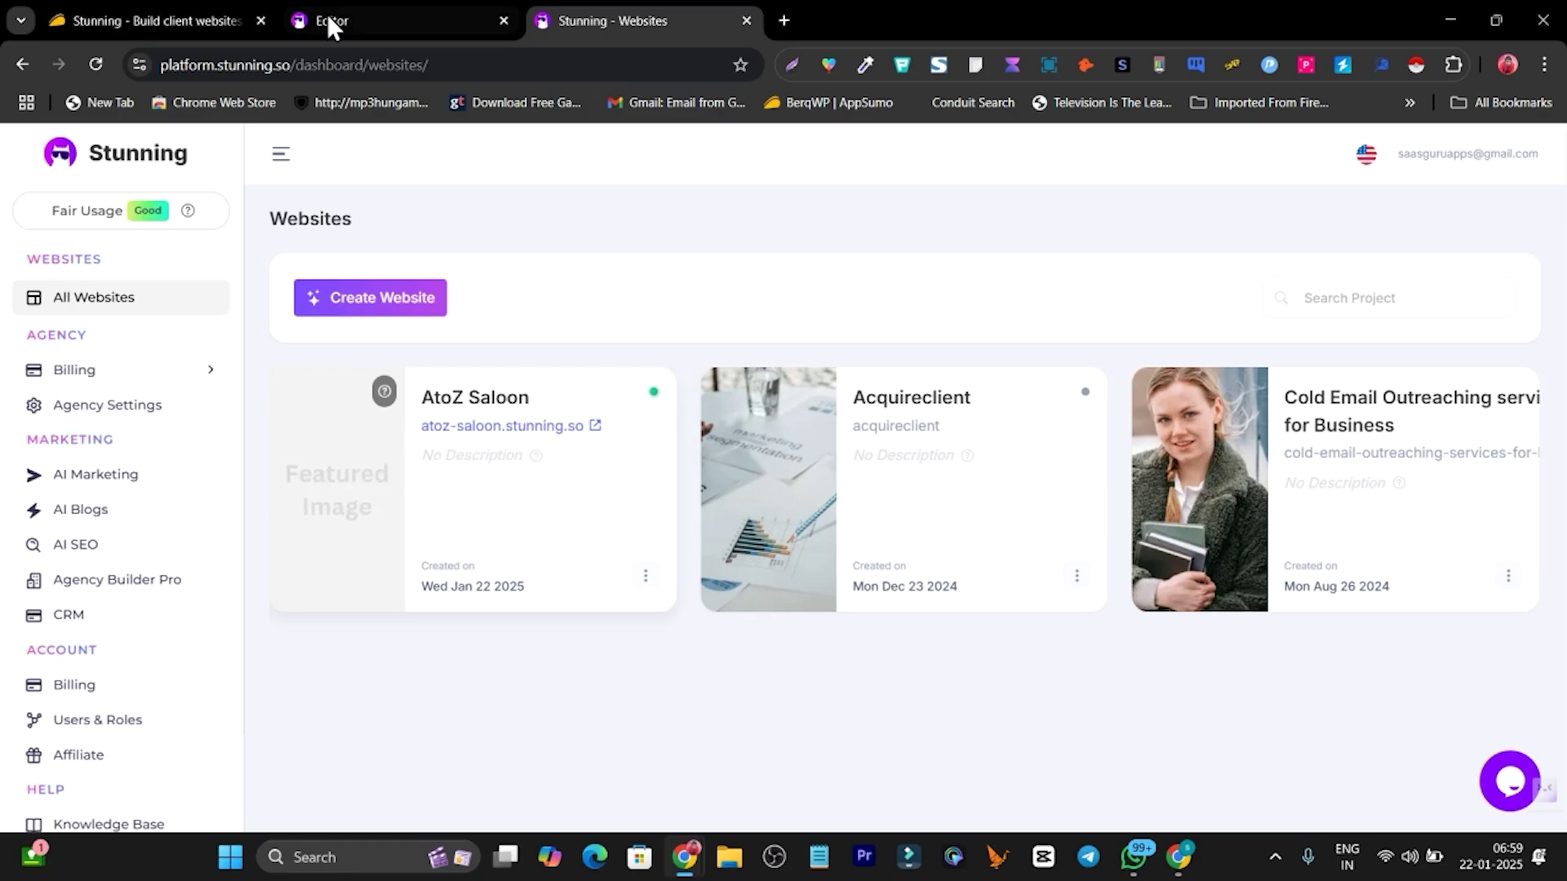
{"action": "left_click", "coordinate": [236, 10]}
{"action": "scroll", "coordinate": [872, 602], "scroll_direction": "up", "scroll_amount": 5}
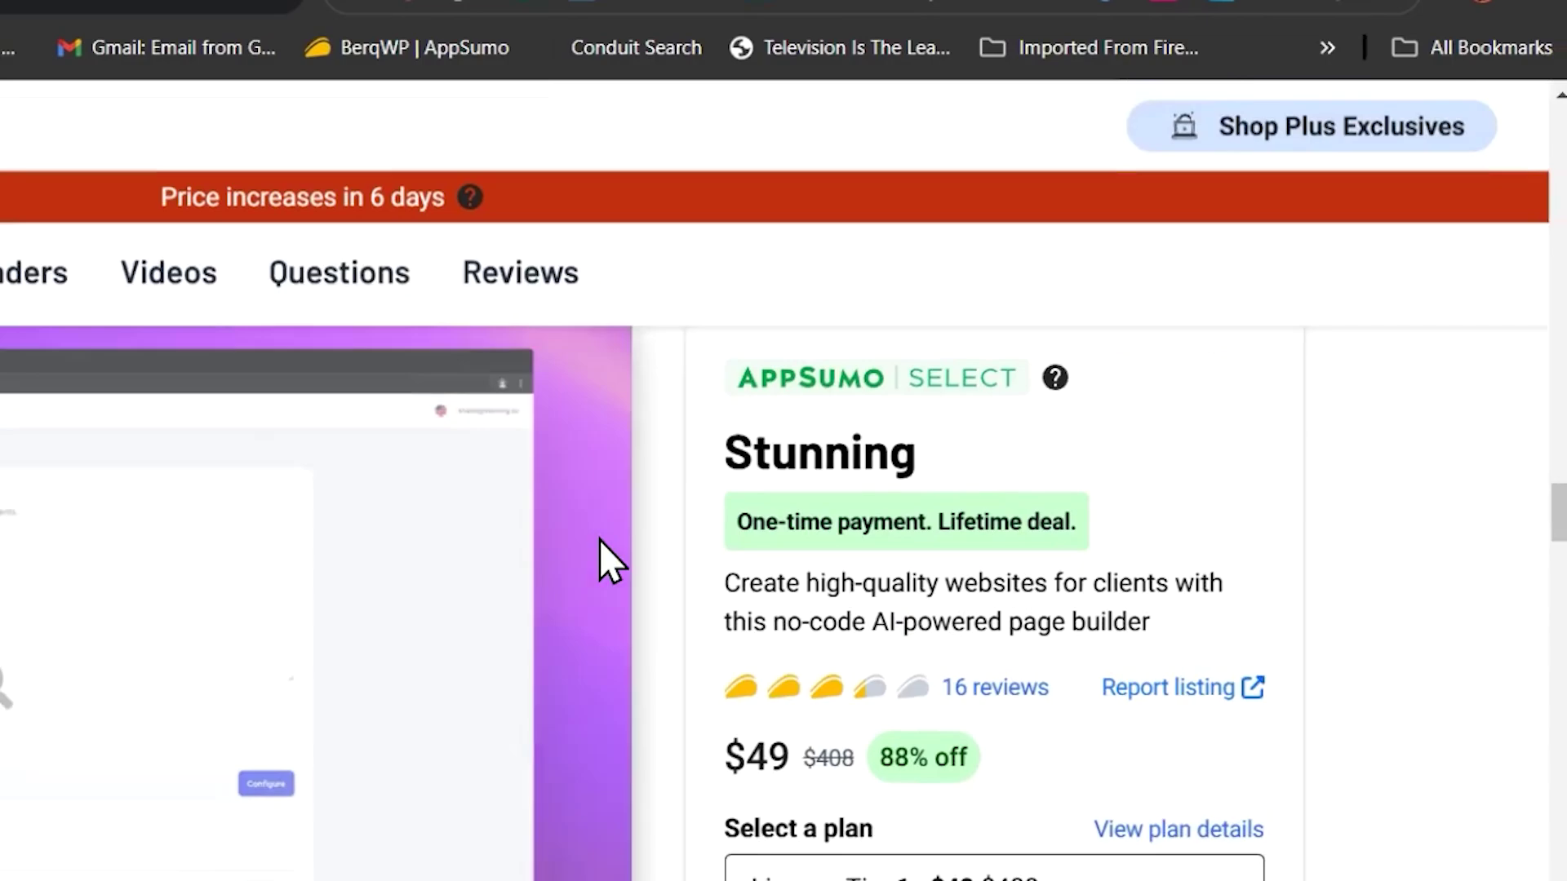
{"action": "scroll", "coordinate": [1060, 630], "scroll_direction": "down", "scroll_amount": 2}
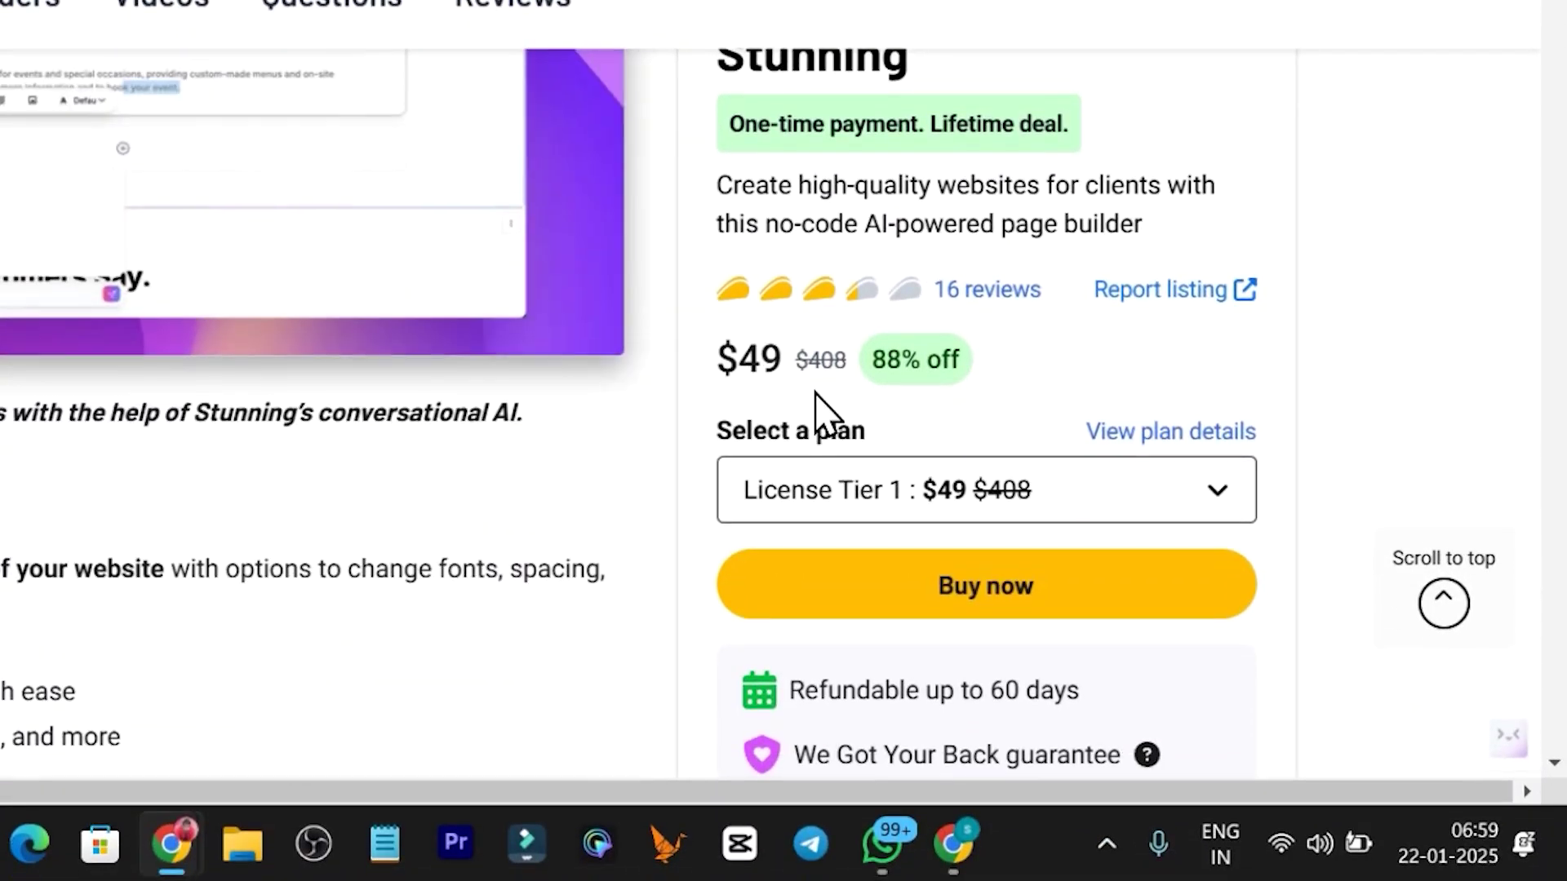
{"action": "scroll", "coordinate": [816, 408], "scroll_direction": "up", "scroll_amount": 5}
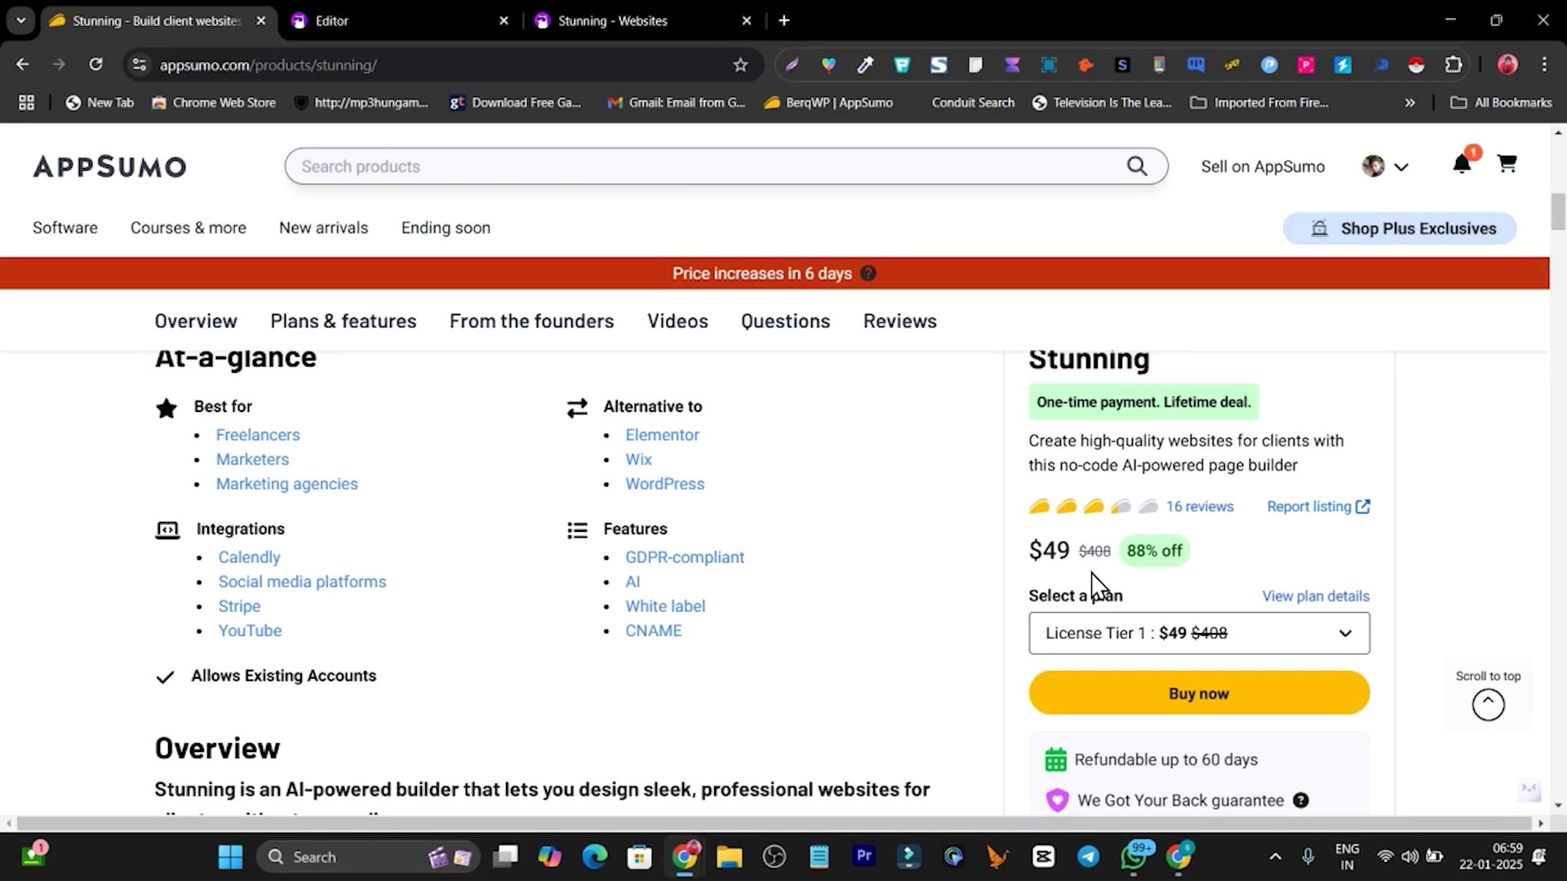
{"action": "scroll", "coordinate": [1093, 584], "scroll_direction": "up", "scroll_amount": 10}
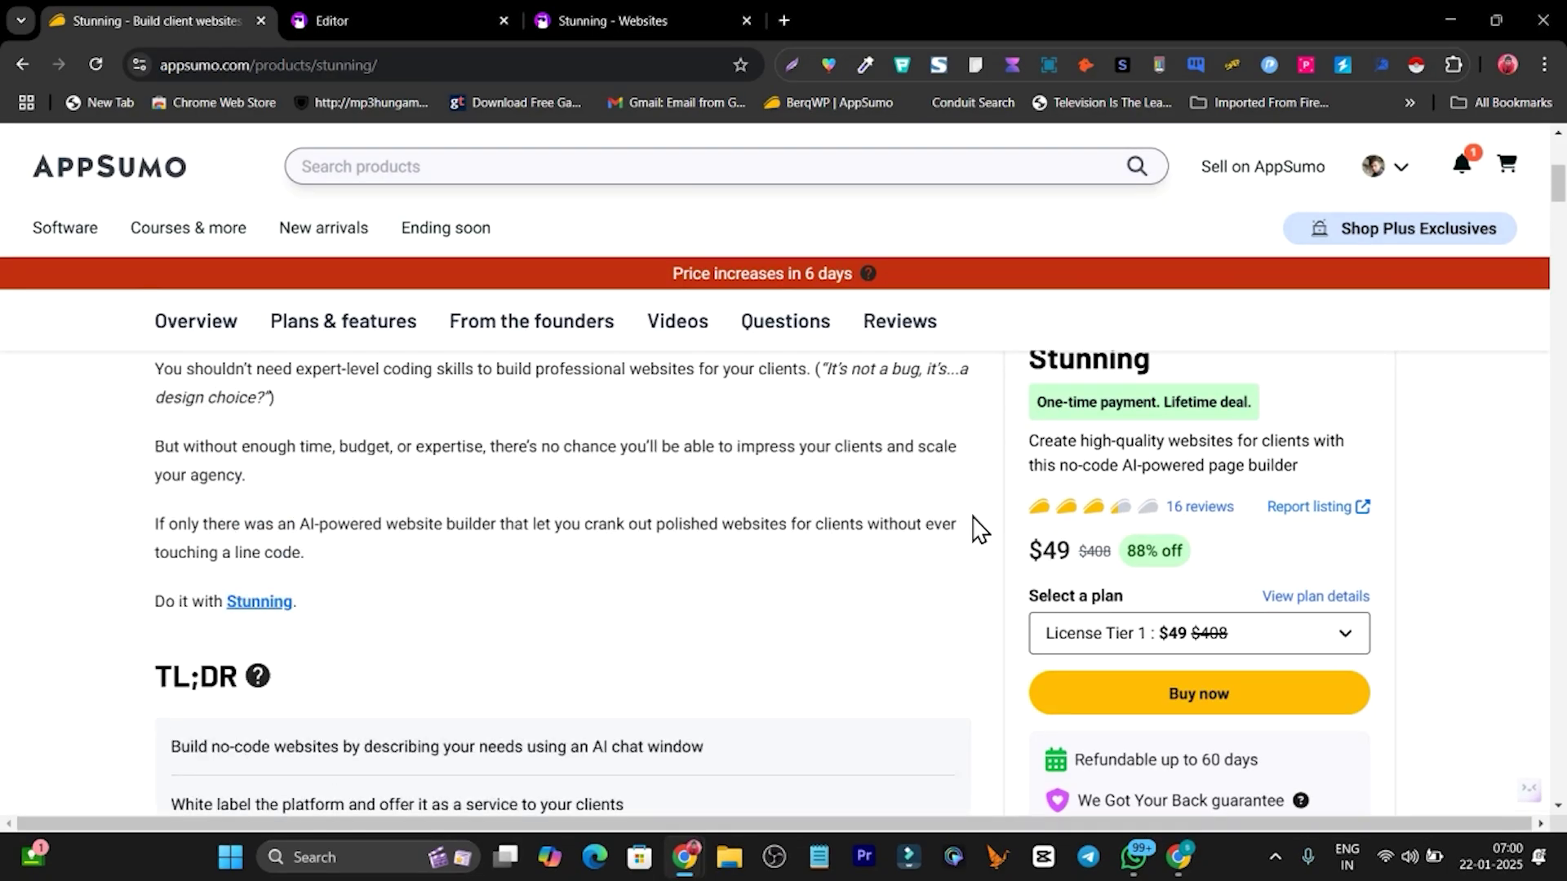